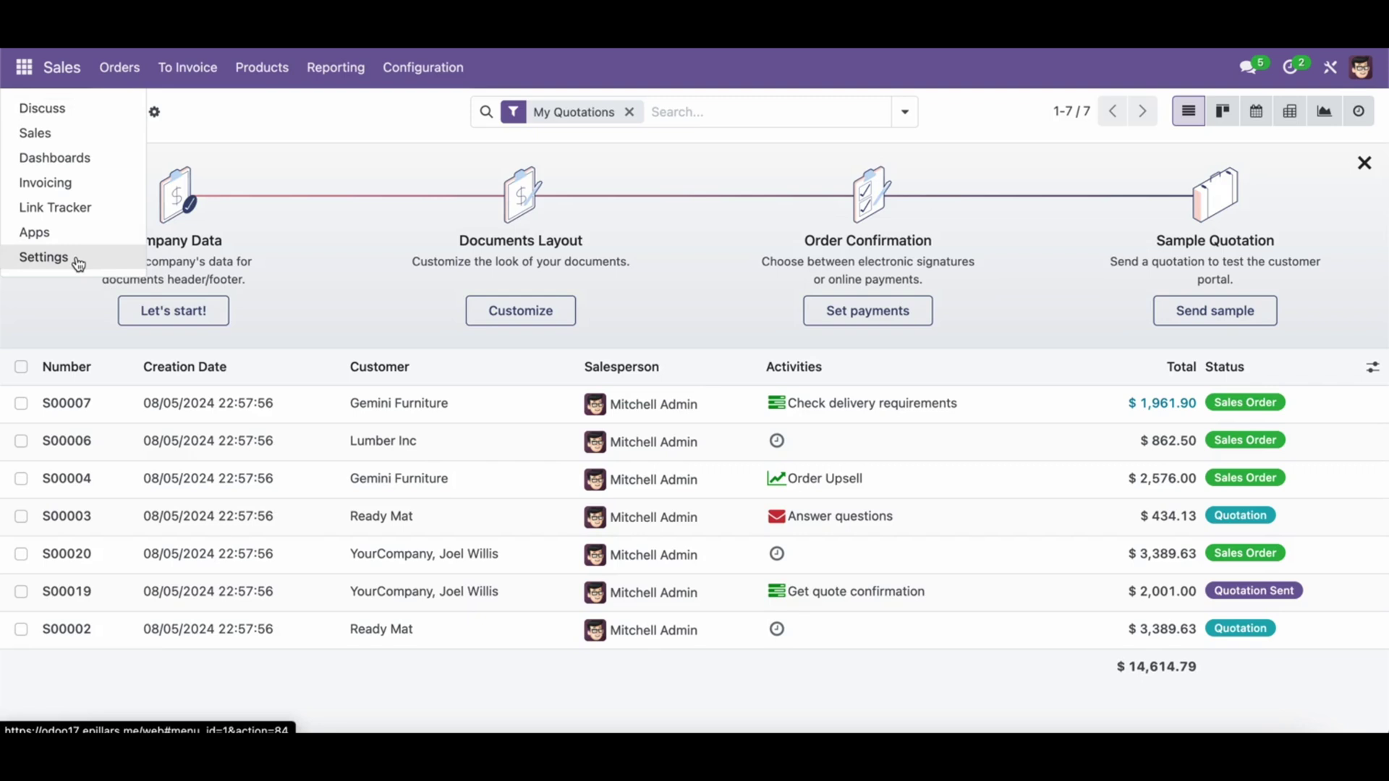
- Review the administrator user's access rights in Settings and leave them unchanged
click(66, 257)
click(285, 67)
click(266, 107)
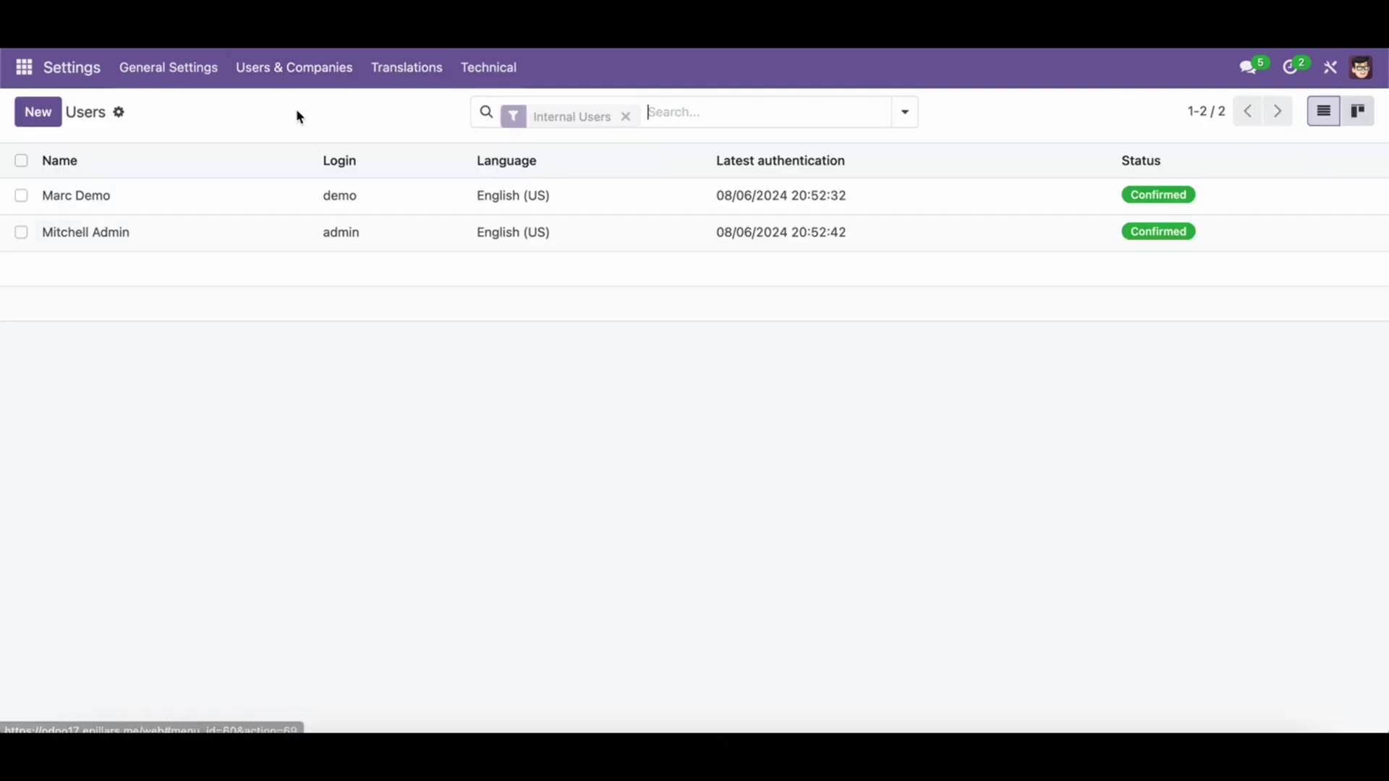
click(427, 241)
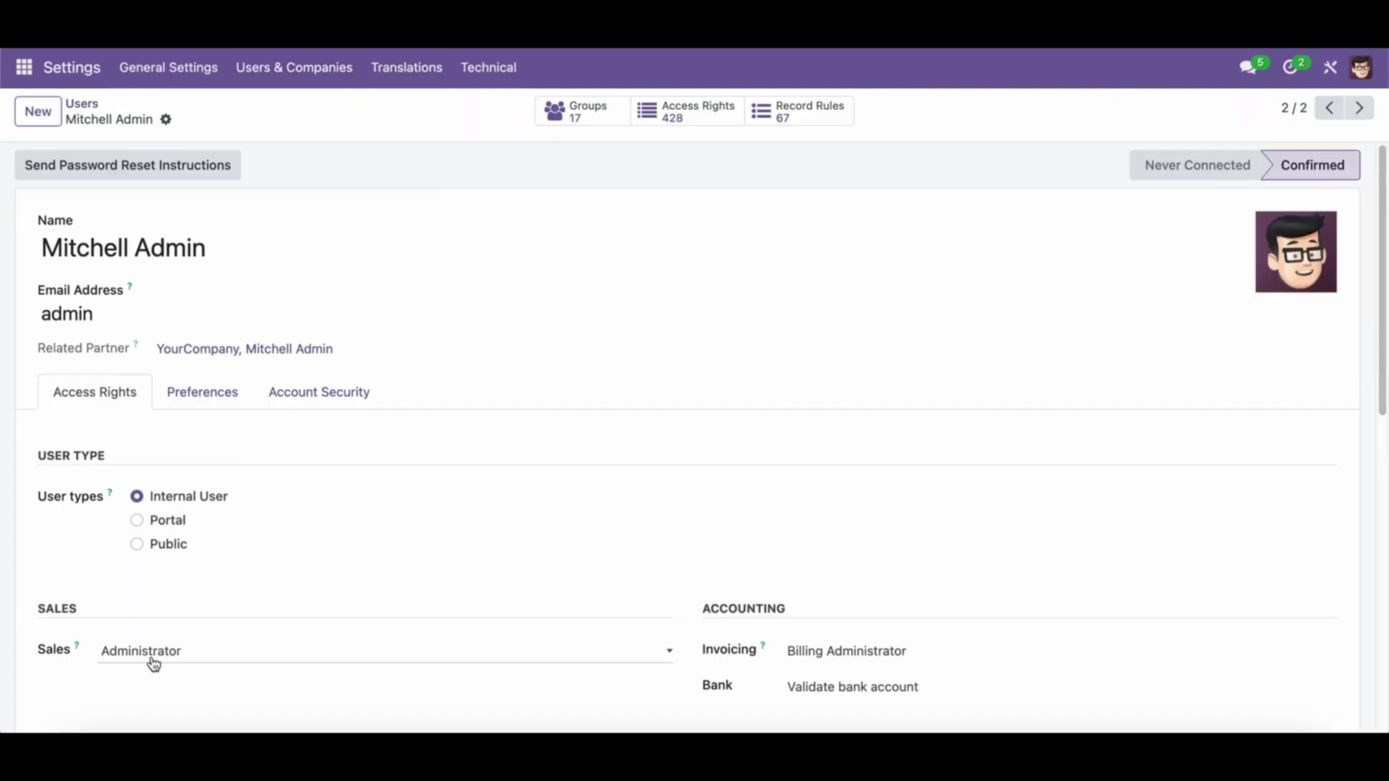
scroll(166, 660, down, 4)
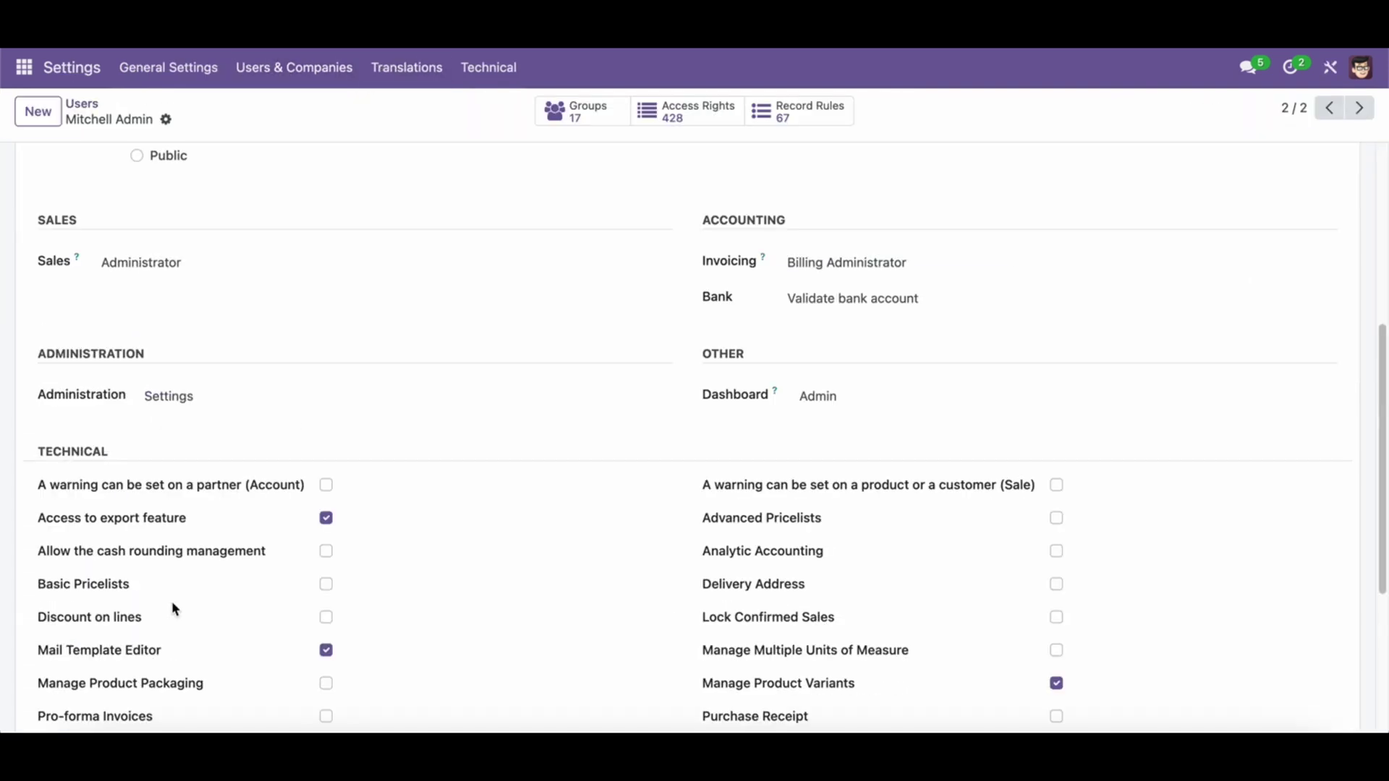
click(177, 396)
click(200, 400)
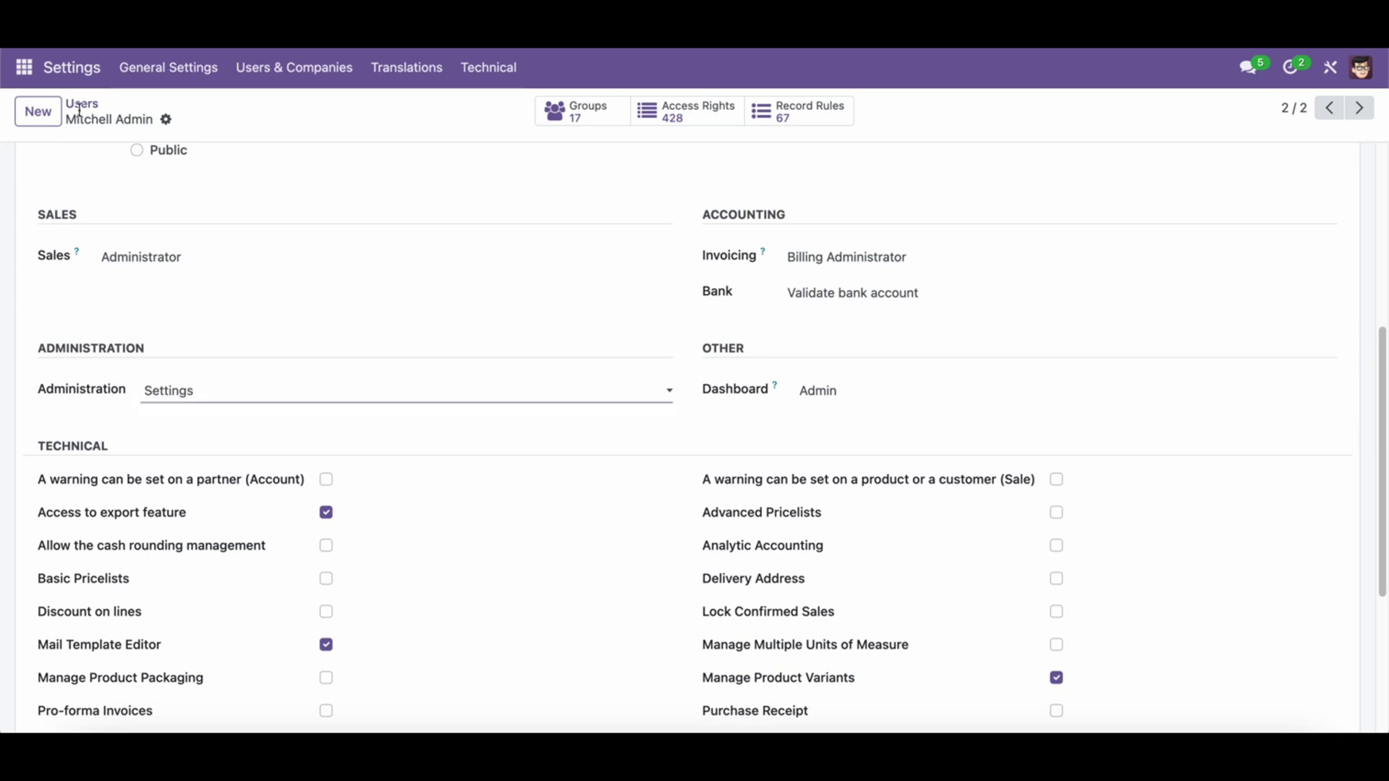
- Browse Discuss, Dashboards and Invoicing, then return to Sales and open Studio's sales order reports
click(24, 68)
click(54, 134)
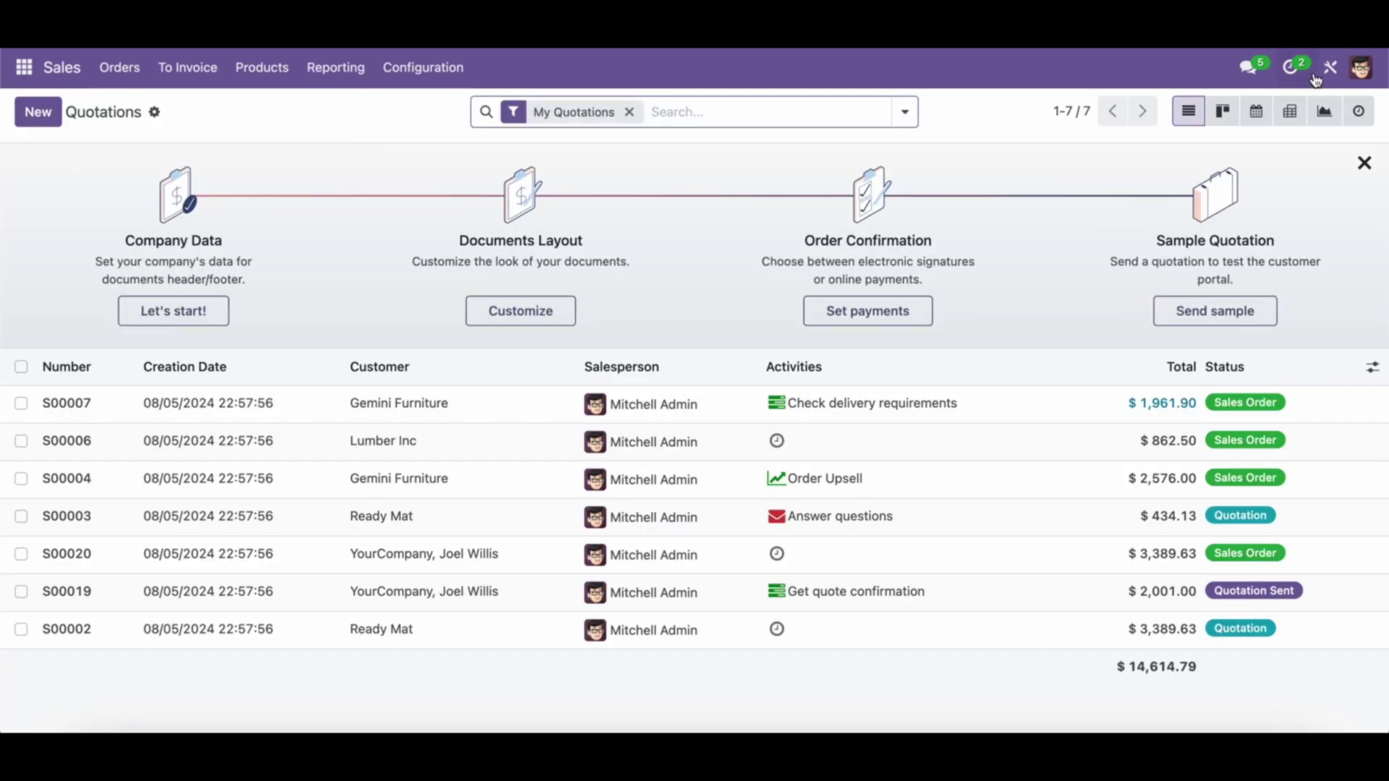
click(24, 67)
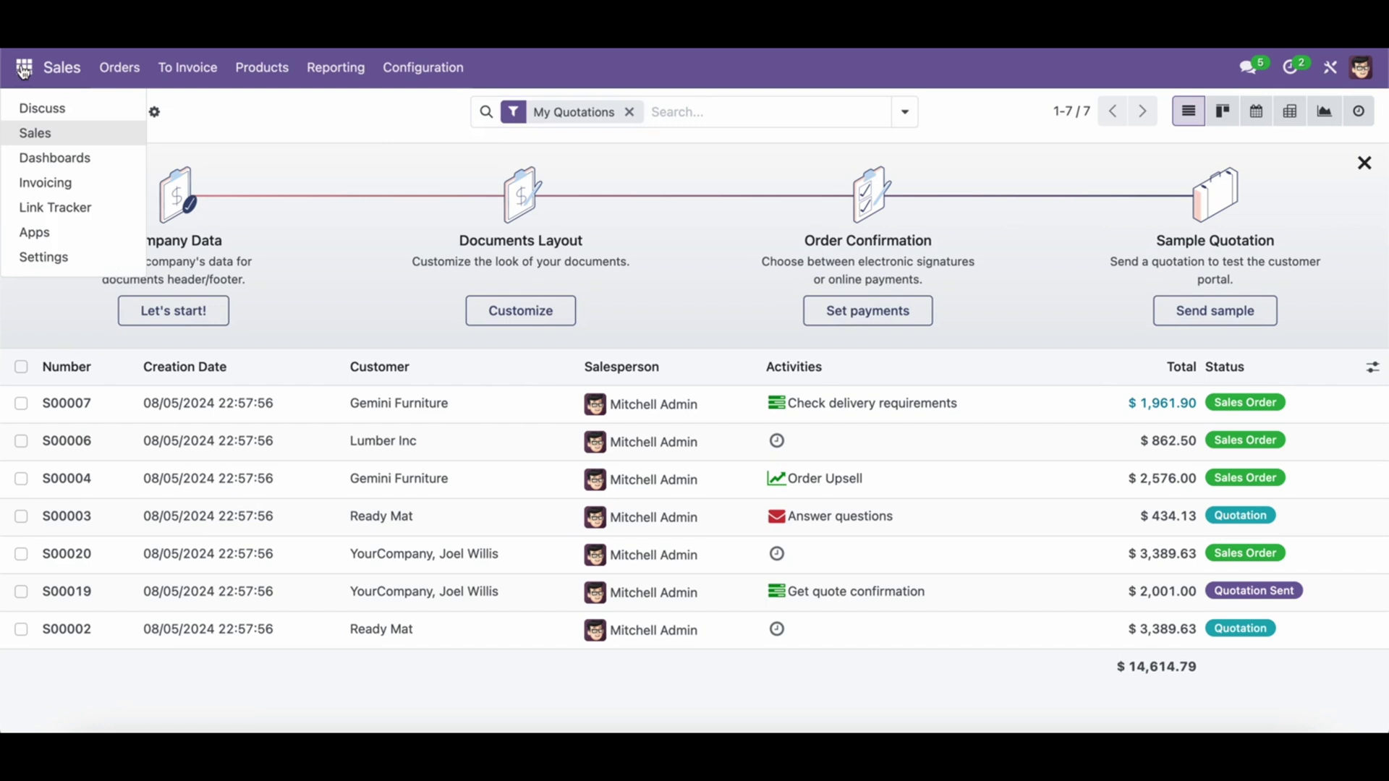
click(50, 106)
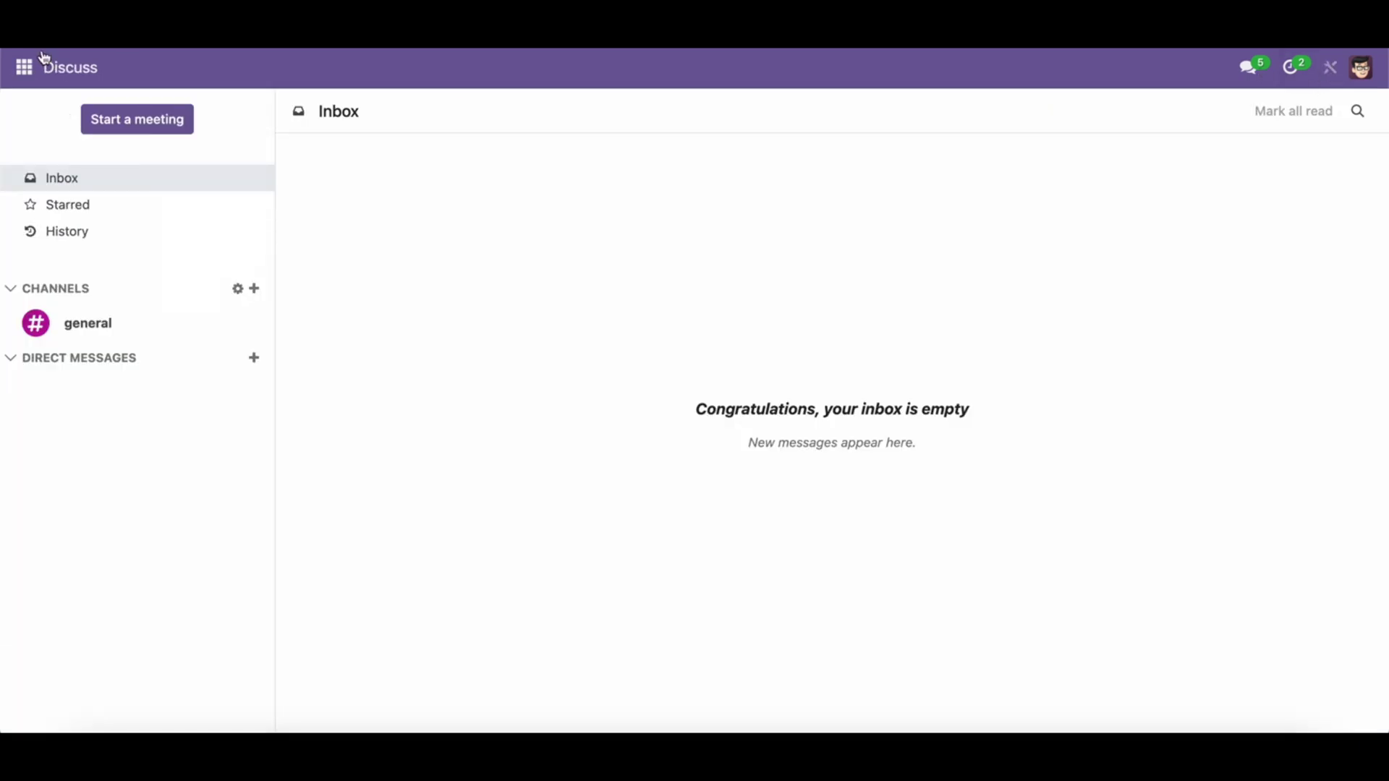
click(24, 67)
click(68, 165)
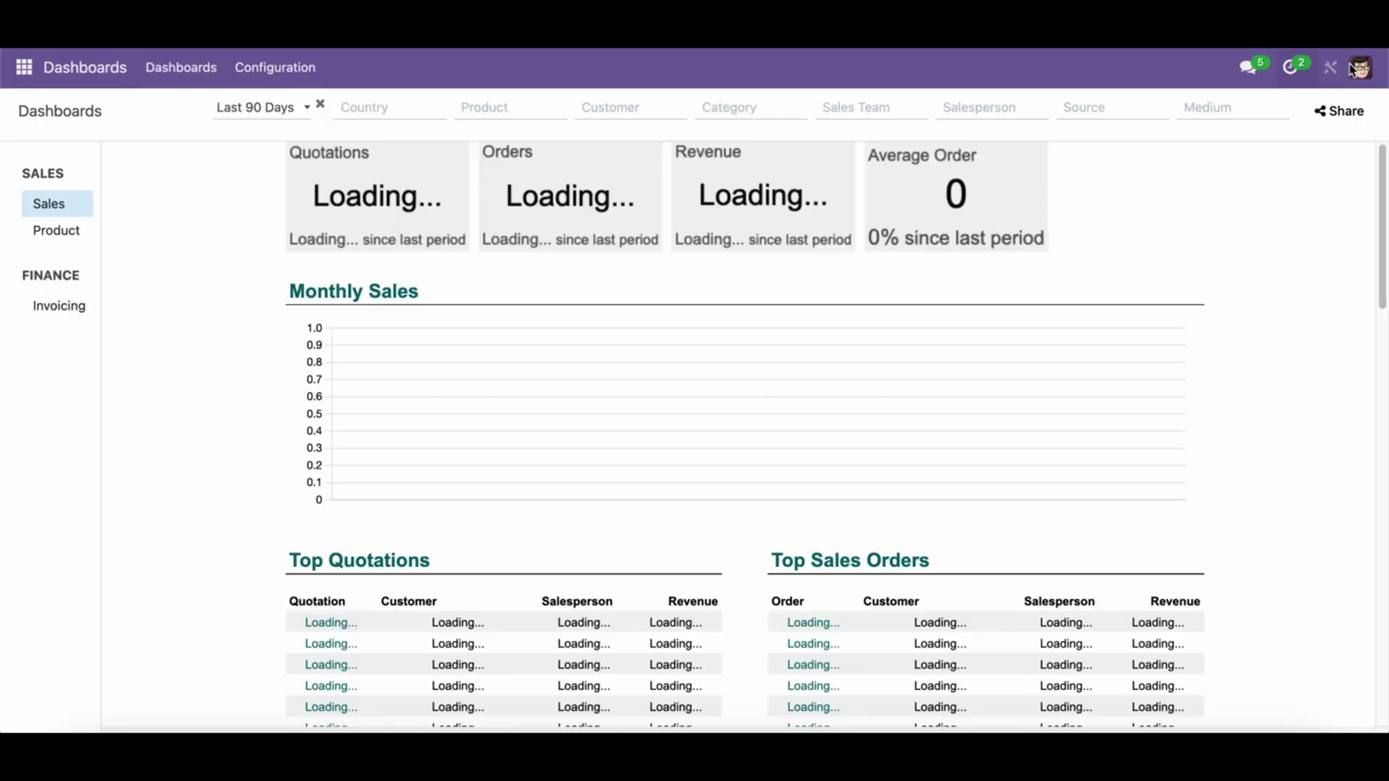
click(23, 69)
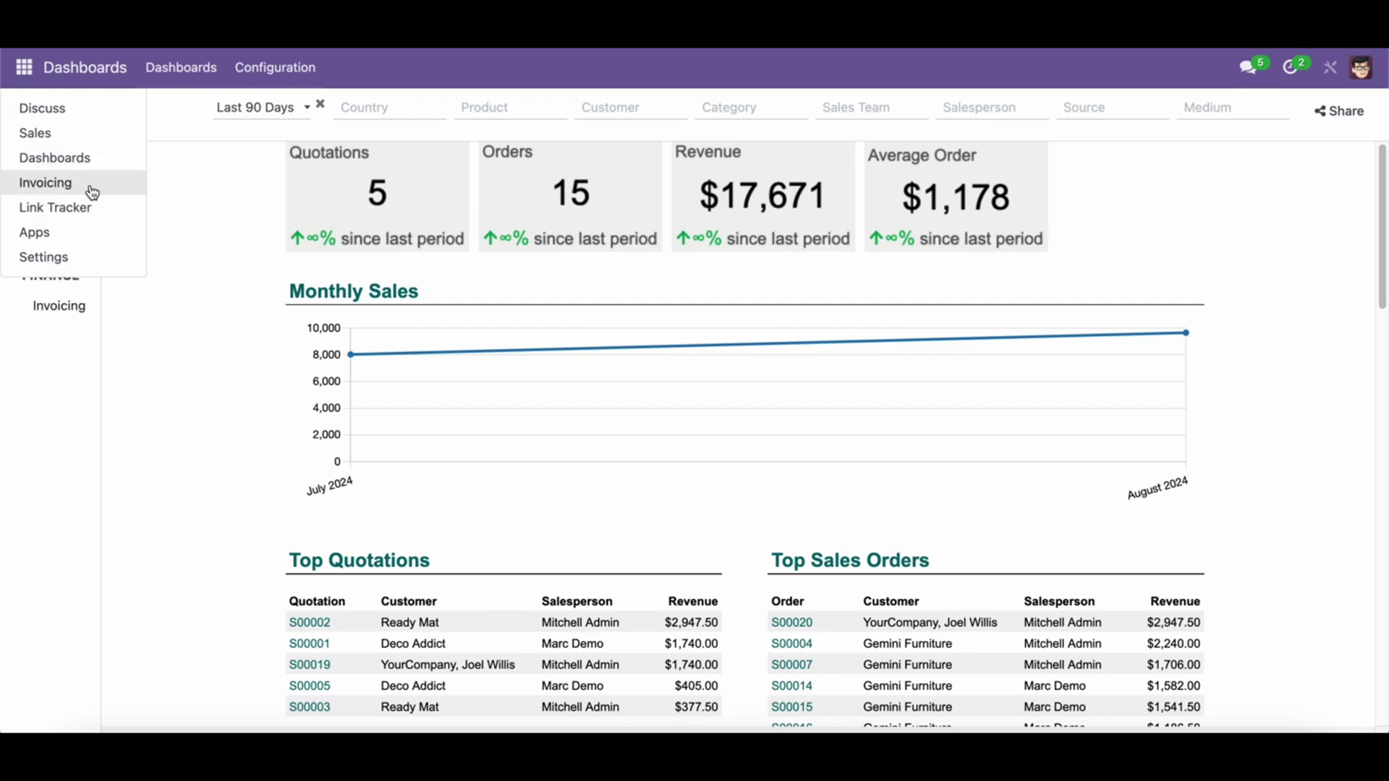
click(87, 184)
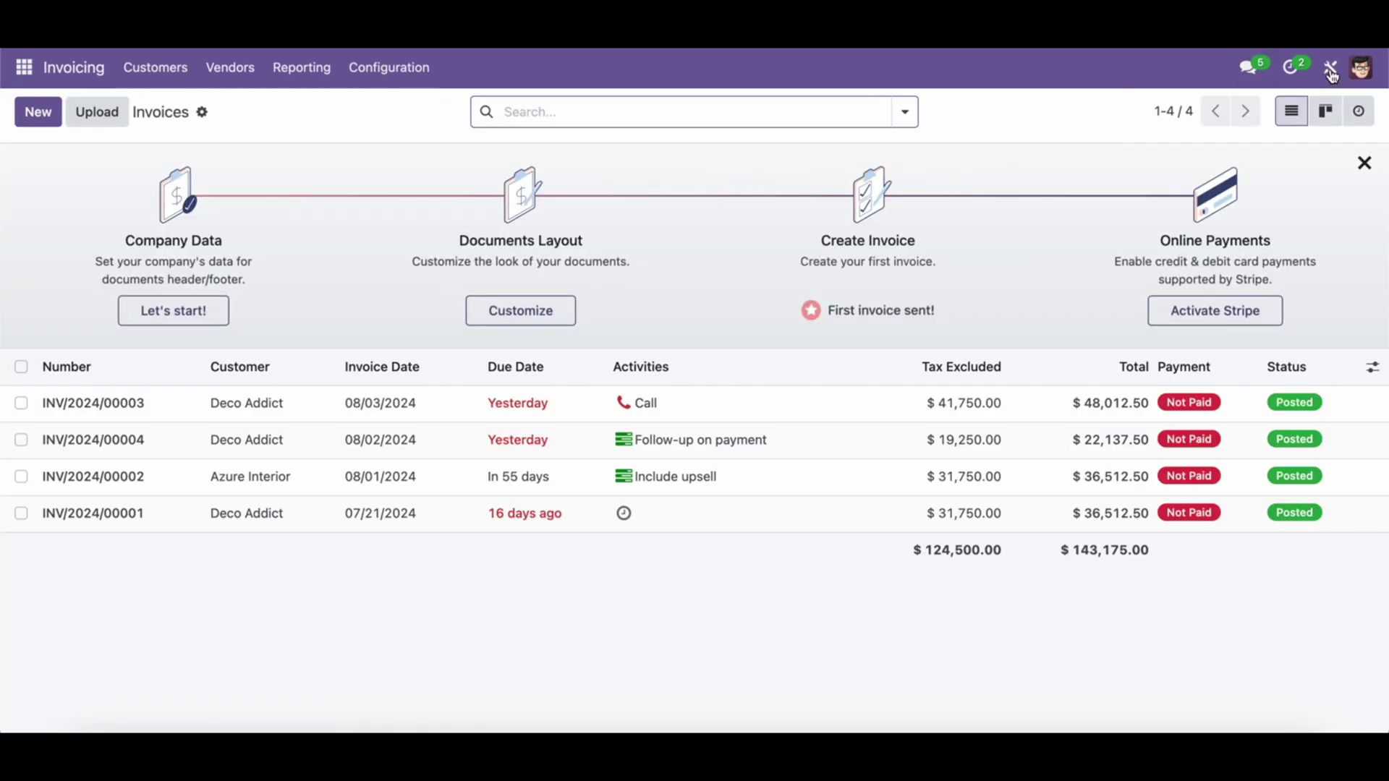
click(23, 67)
click(60, 138)
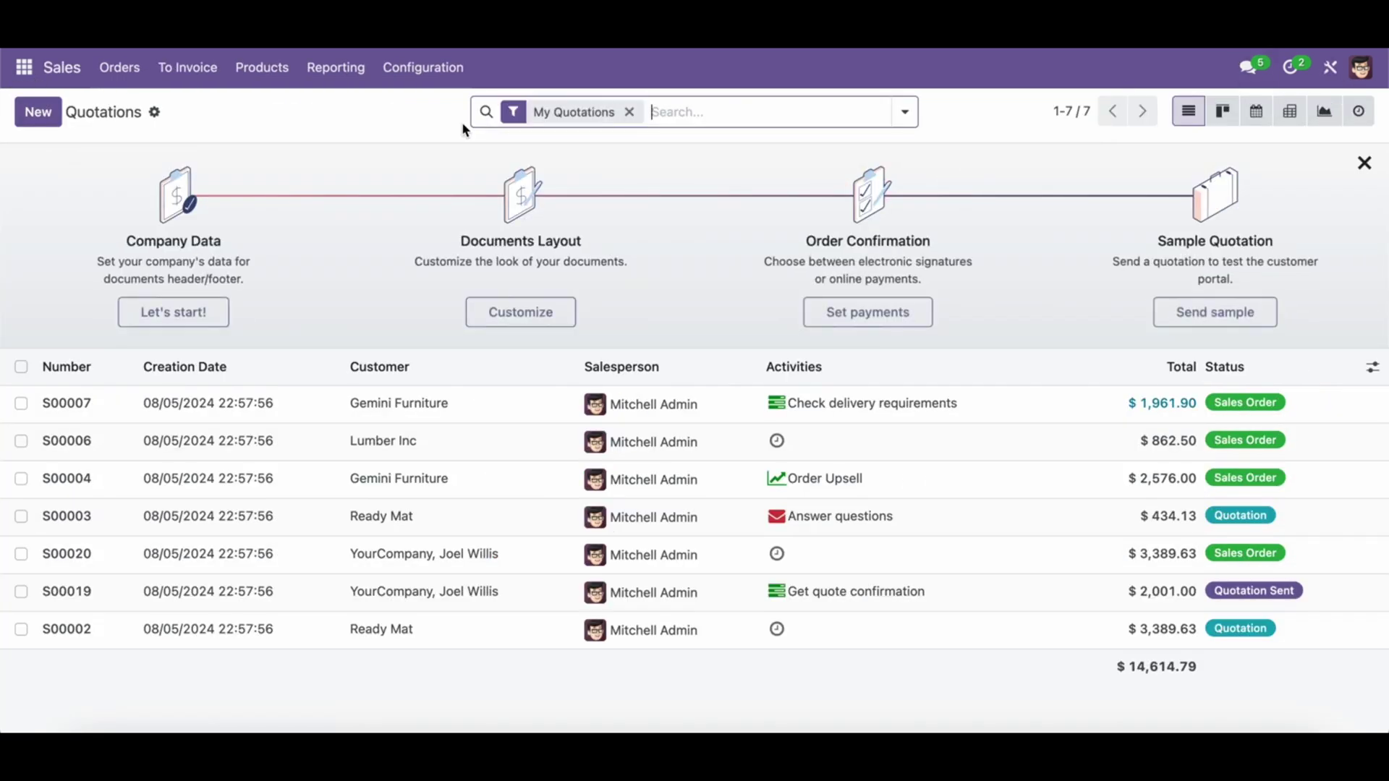
click(1331, 69)
- Give the SO0000 number in the Quotation / Order report heading a new font colour
click(844, 217)
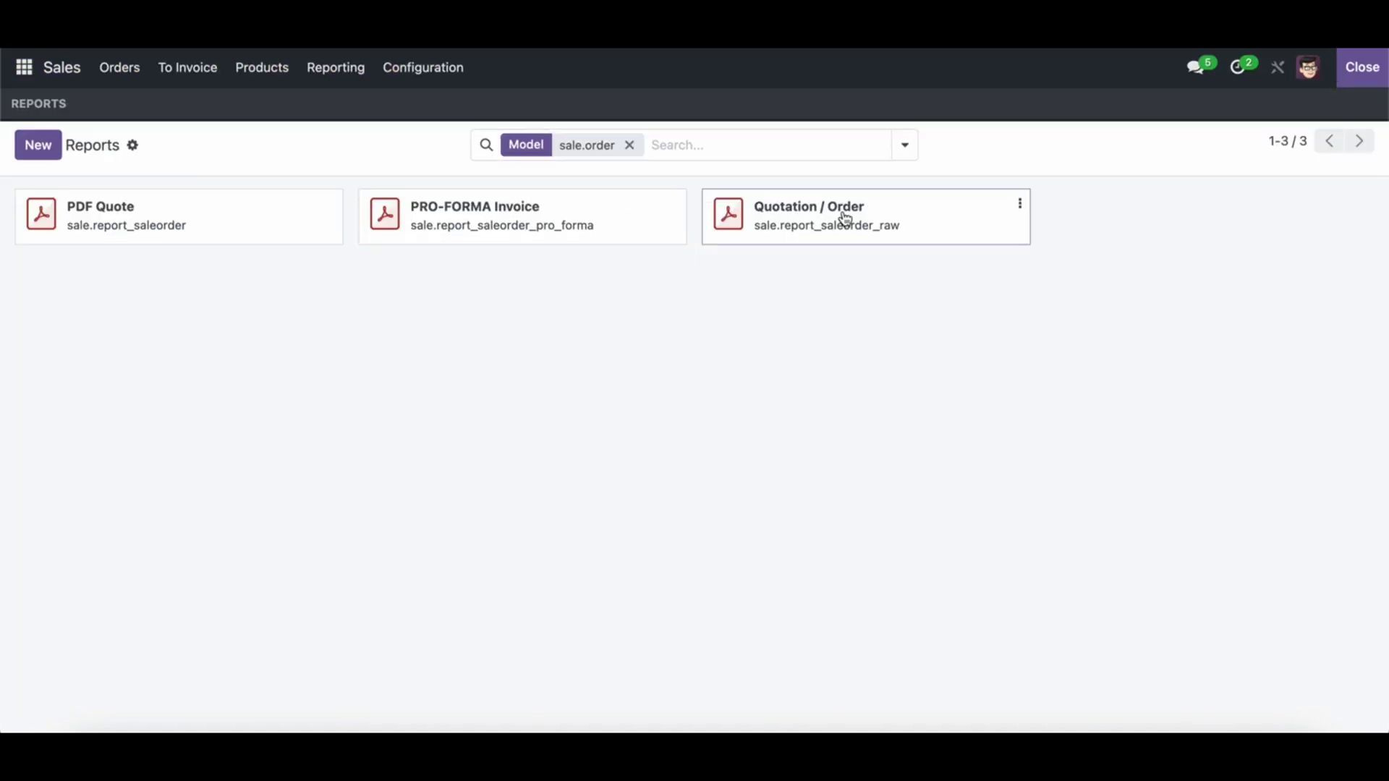
mouse_move(663, 512)
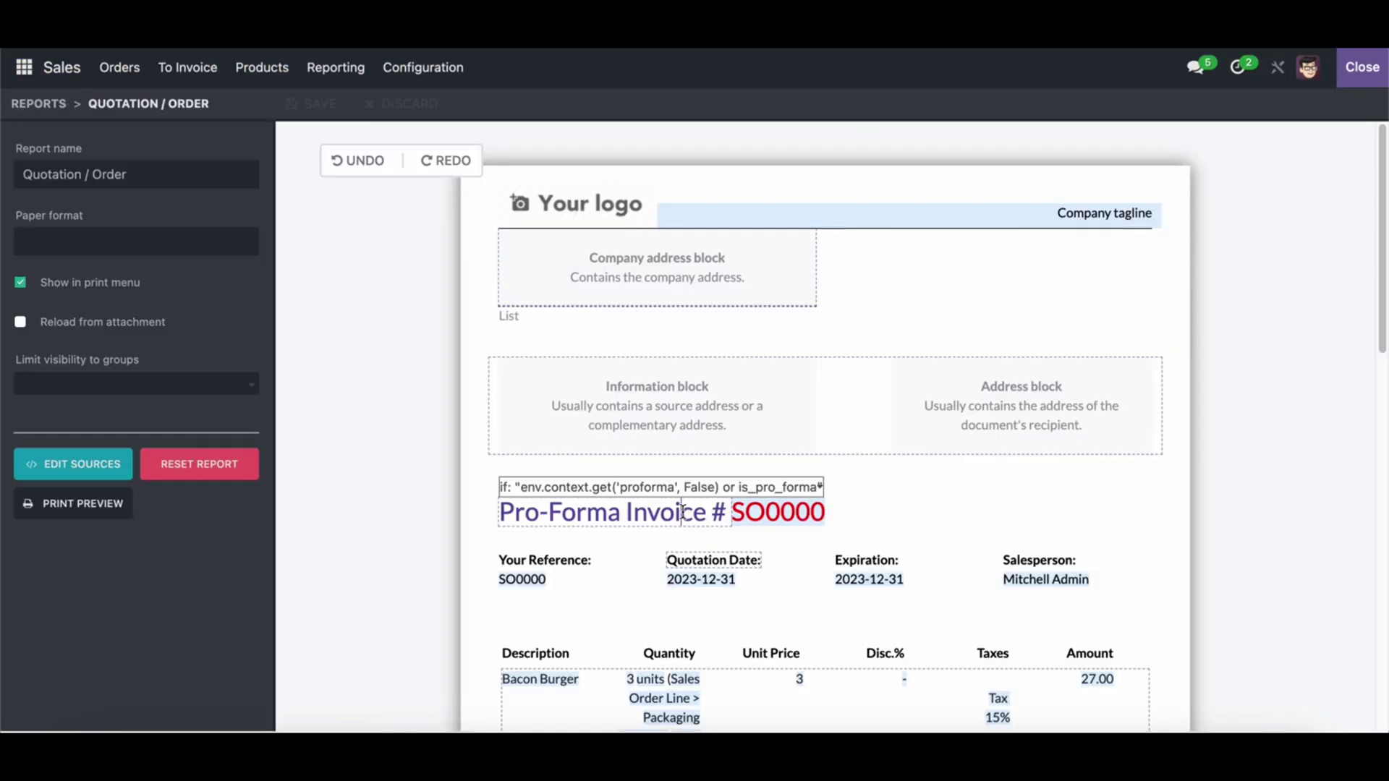
click(824, 489)
double_click(795, 505)
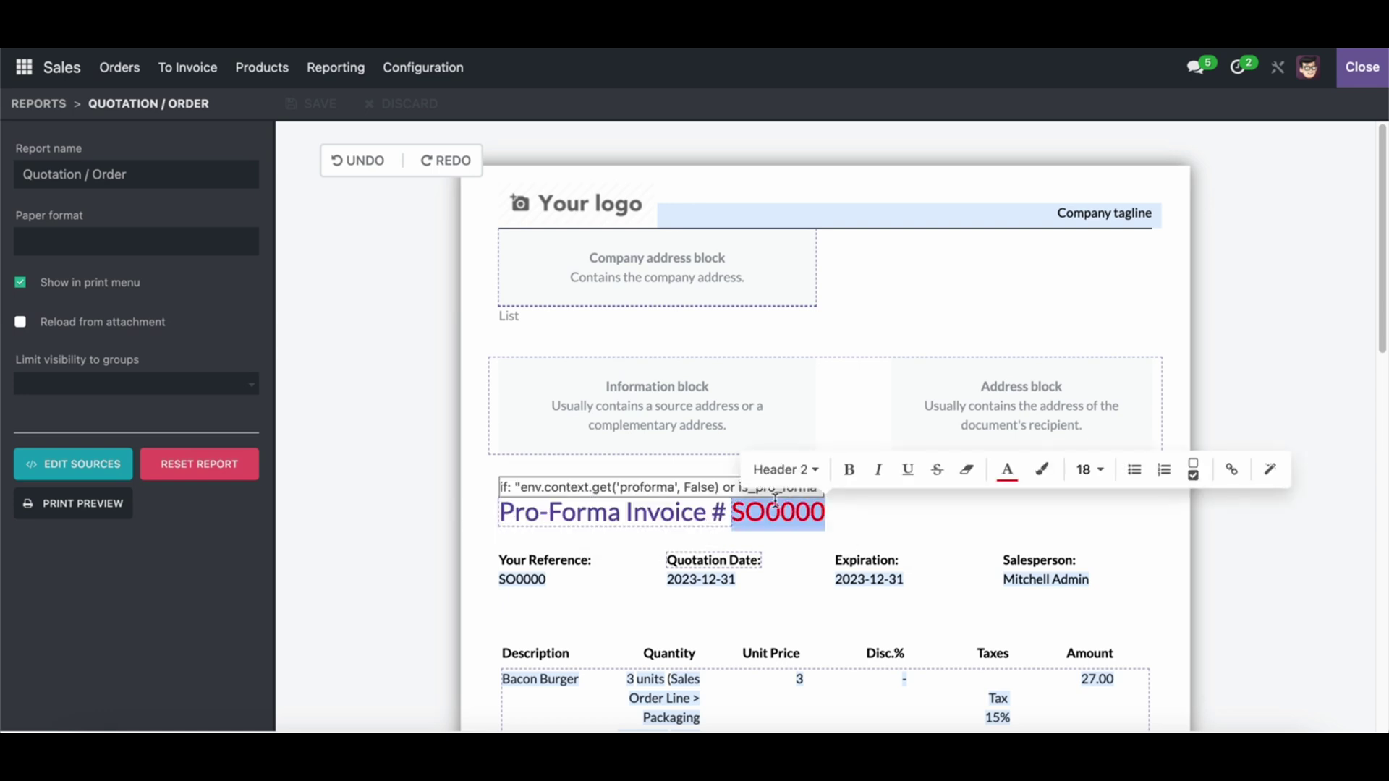
click(1007, 474)
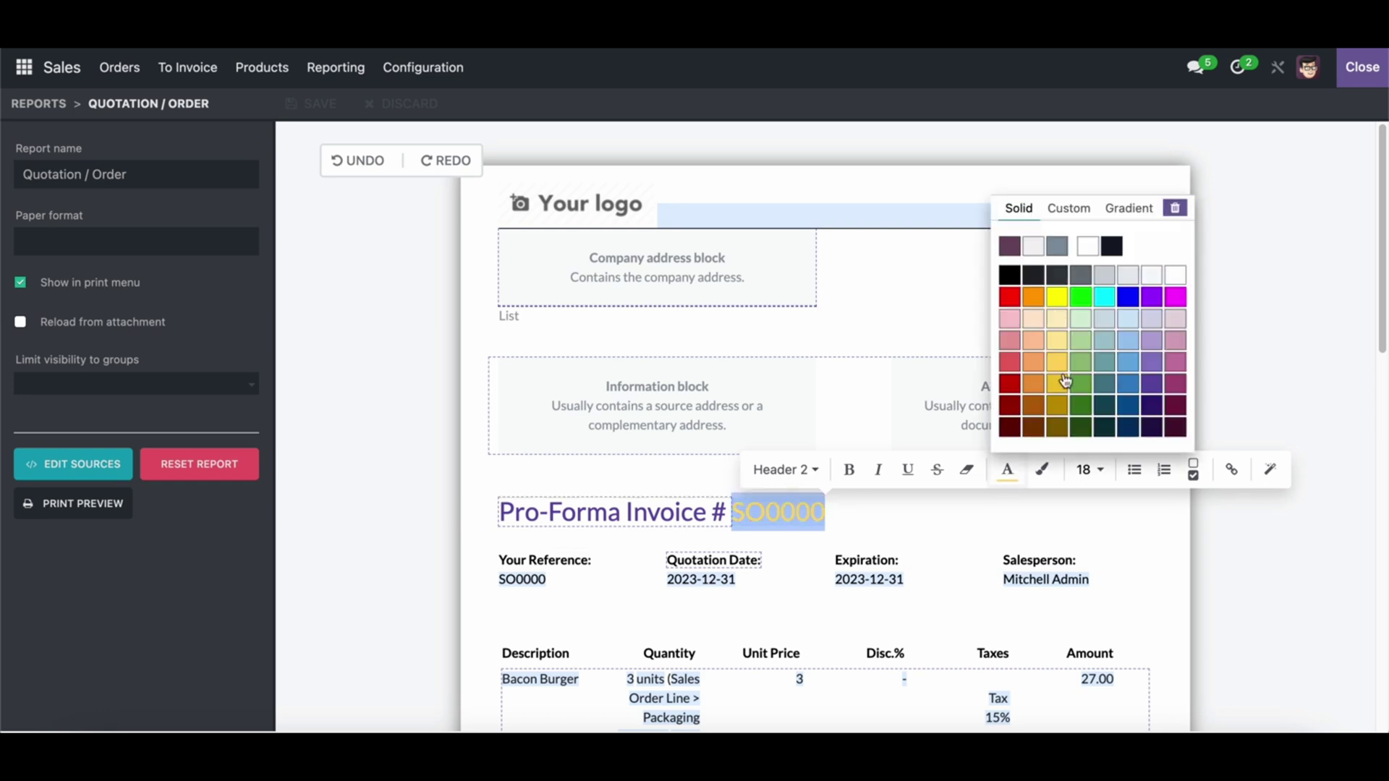
click(1088, 388)
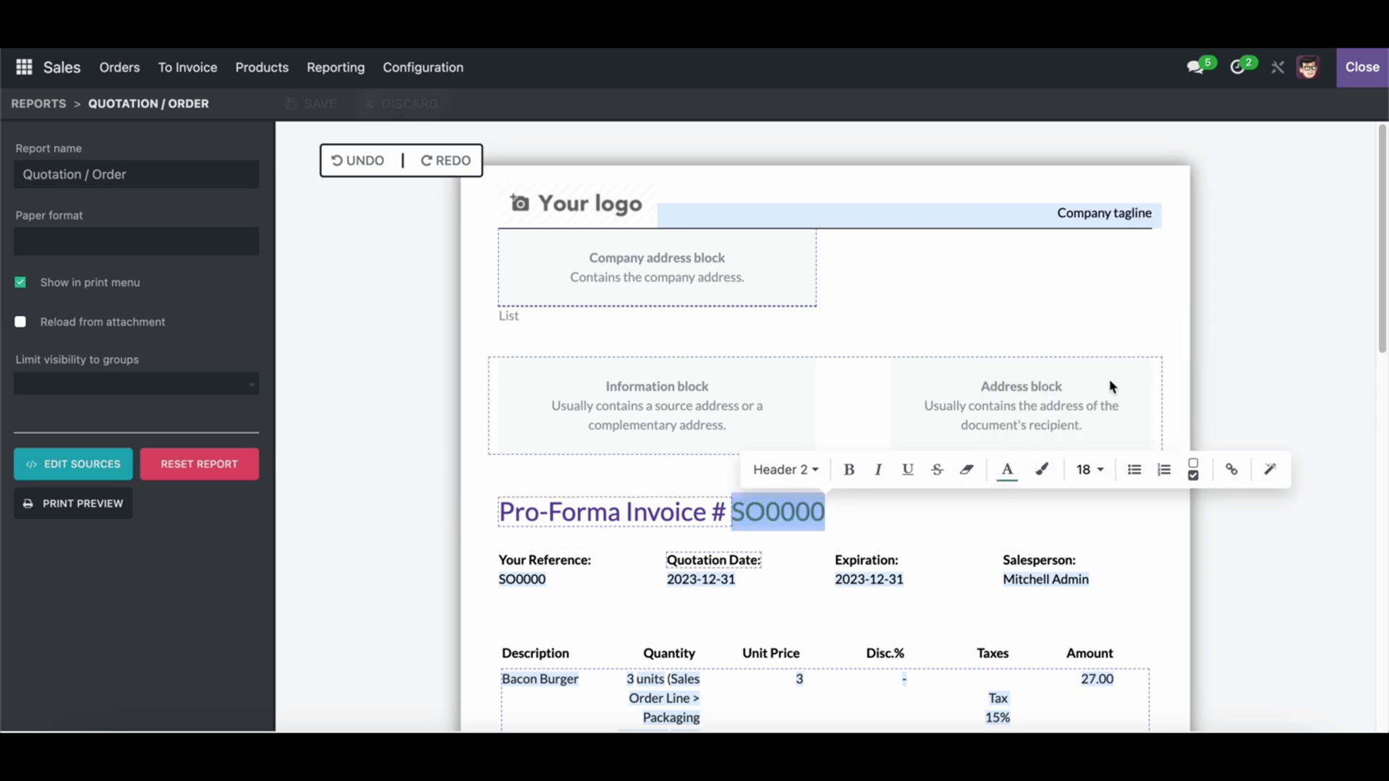
click(874, 521)
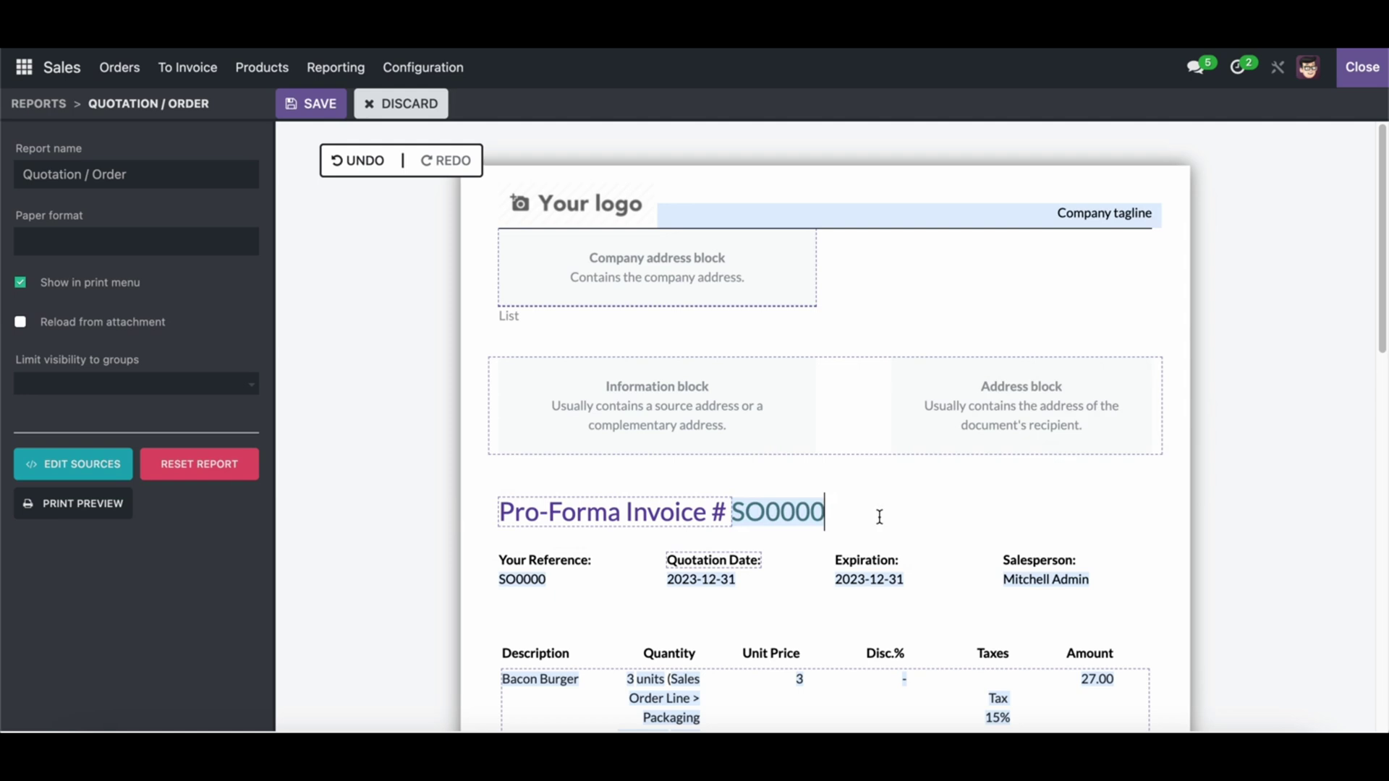
scroll(881, 518, down, 2)
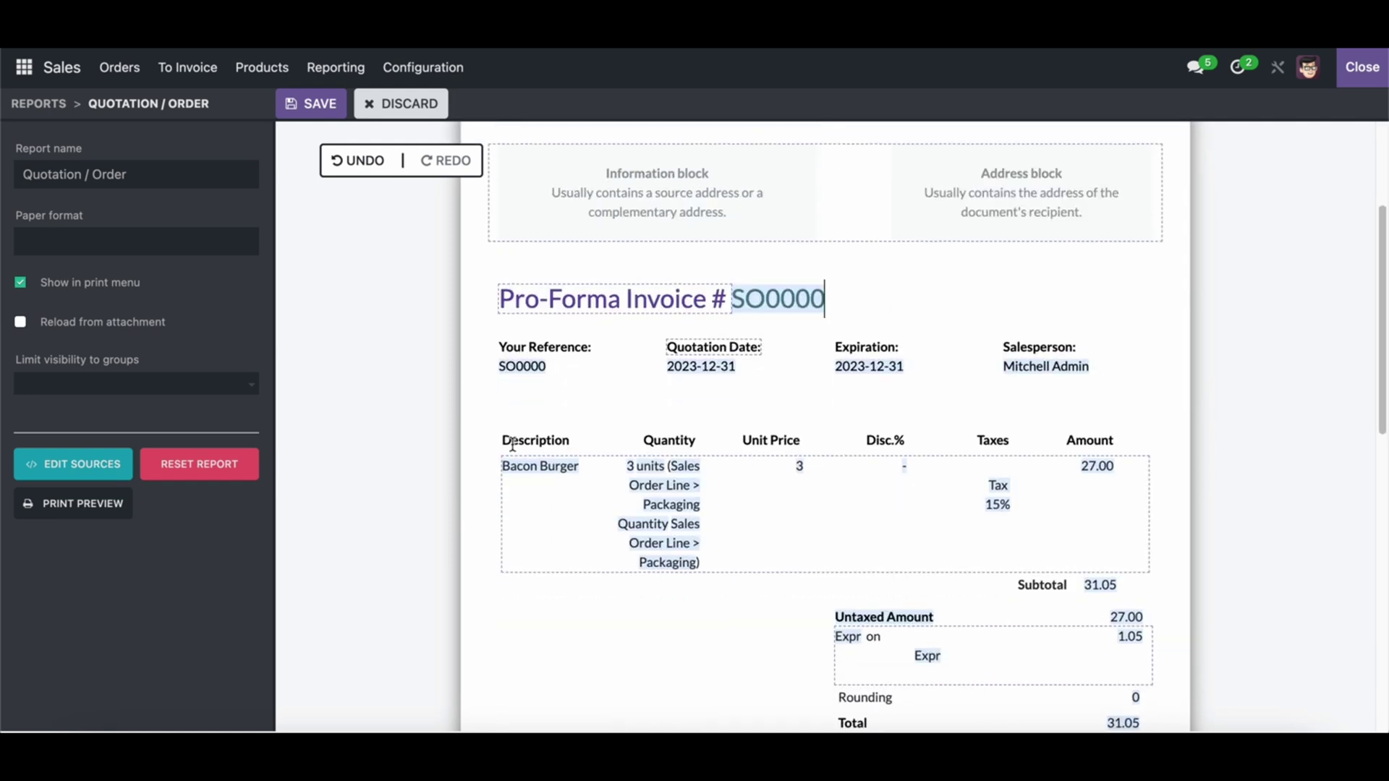
- Colour the order-line table's column headers green and save the report
drag(503, 440, 1134, 442)
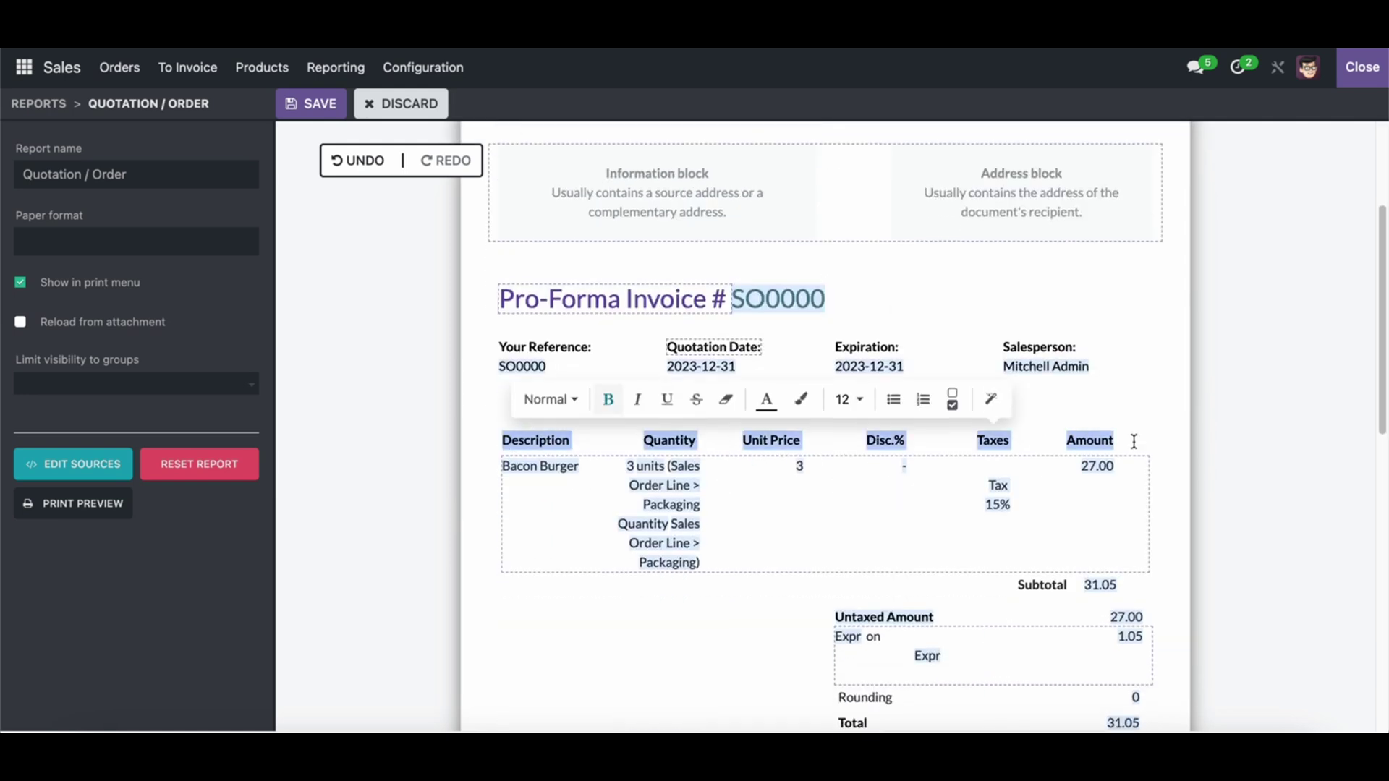
click(767, 399)
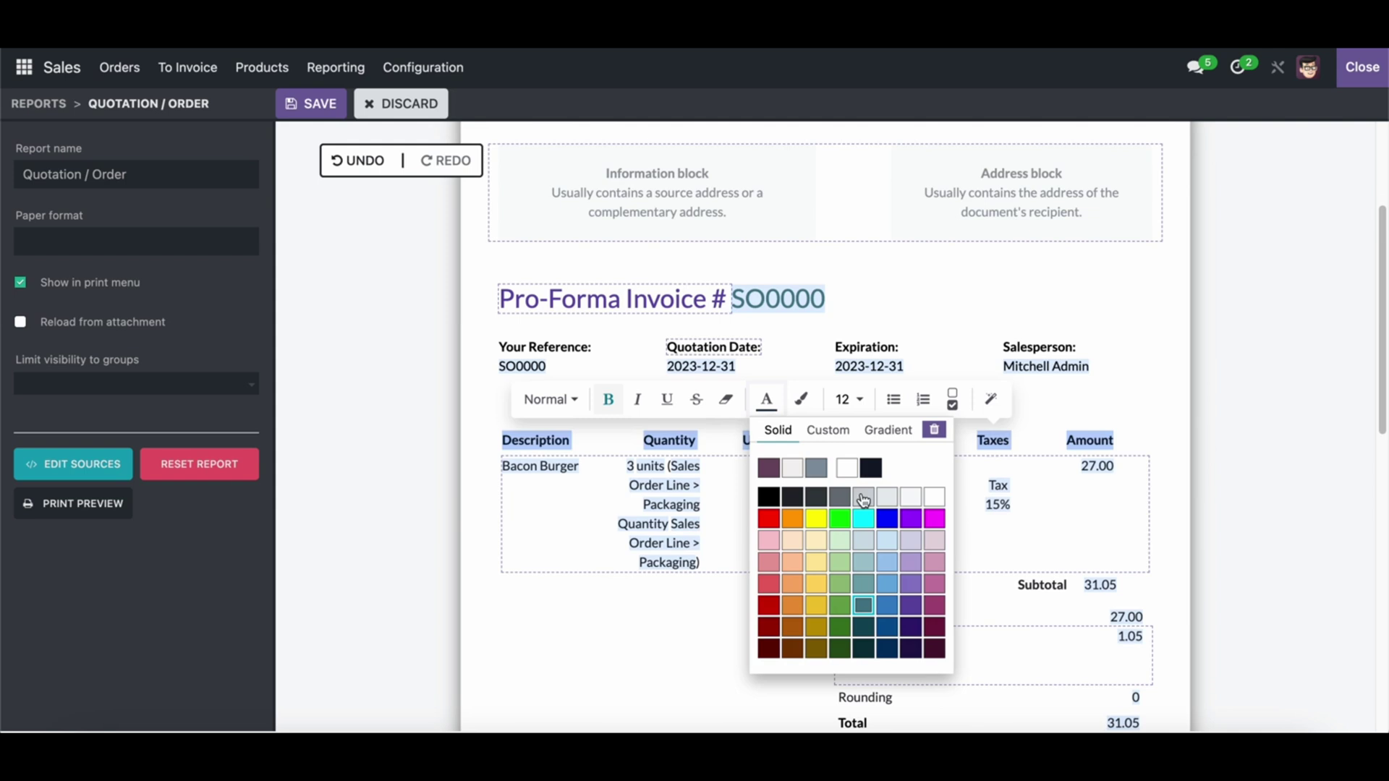
click(844, 593)
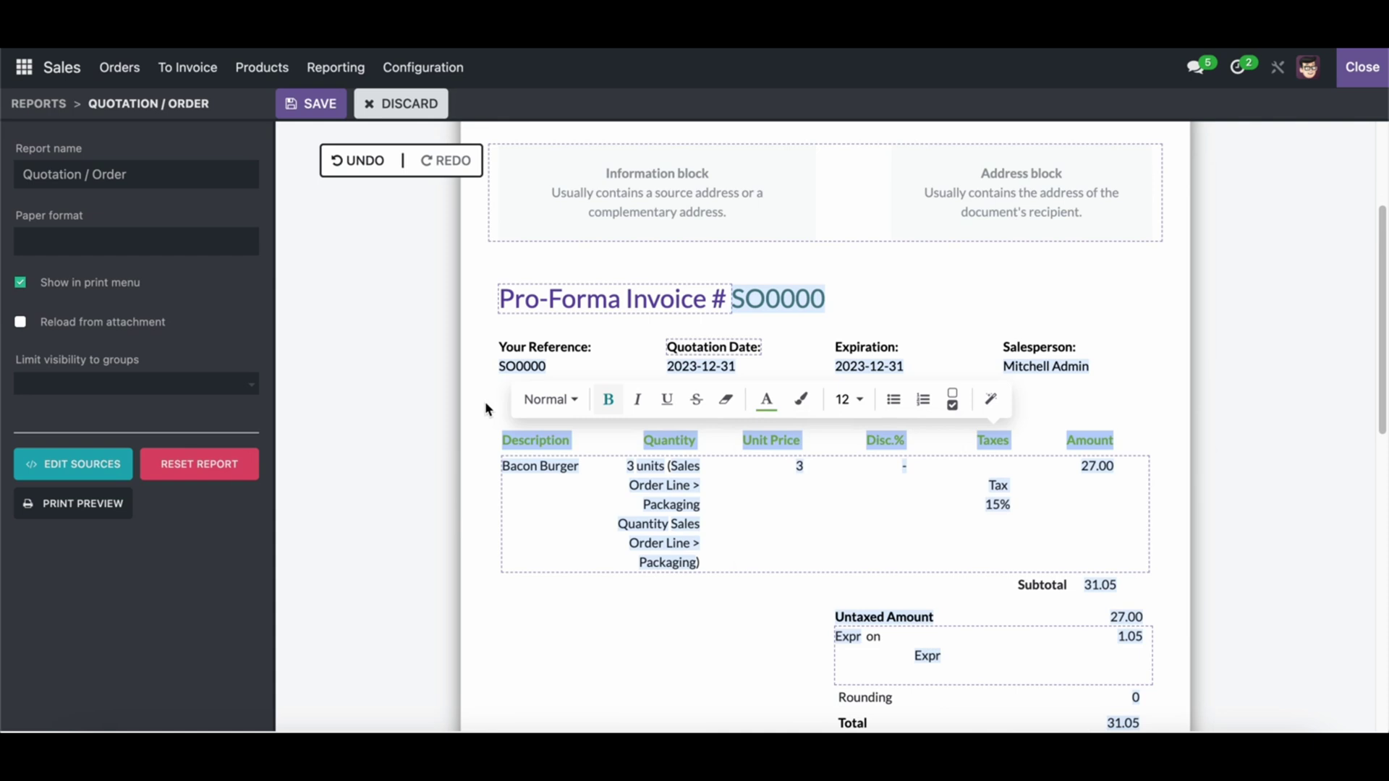
click(1024, 399)
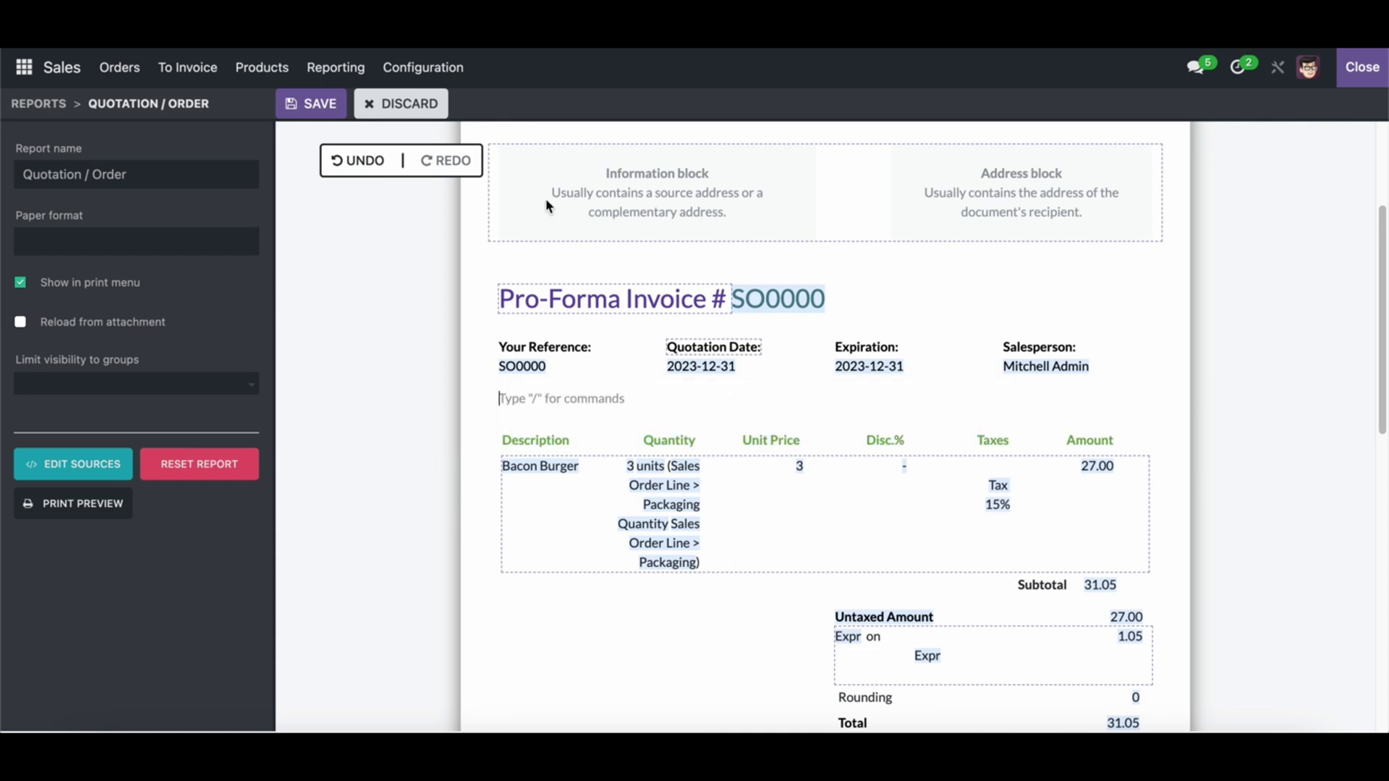
click(321, 109)
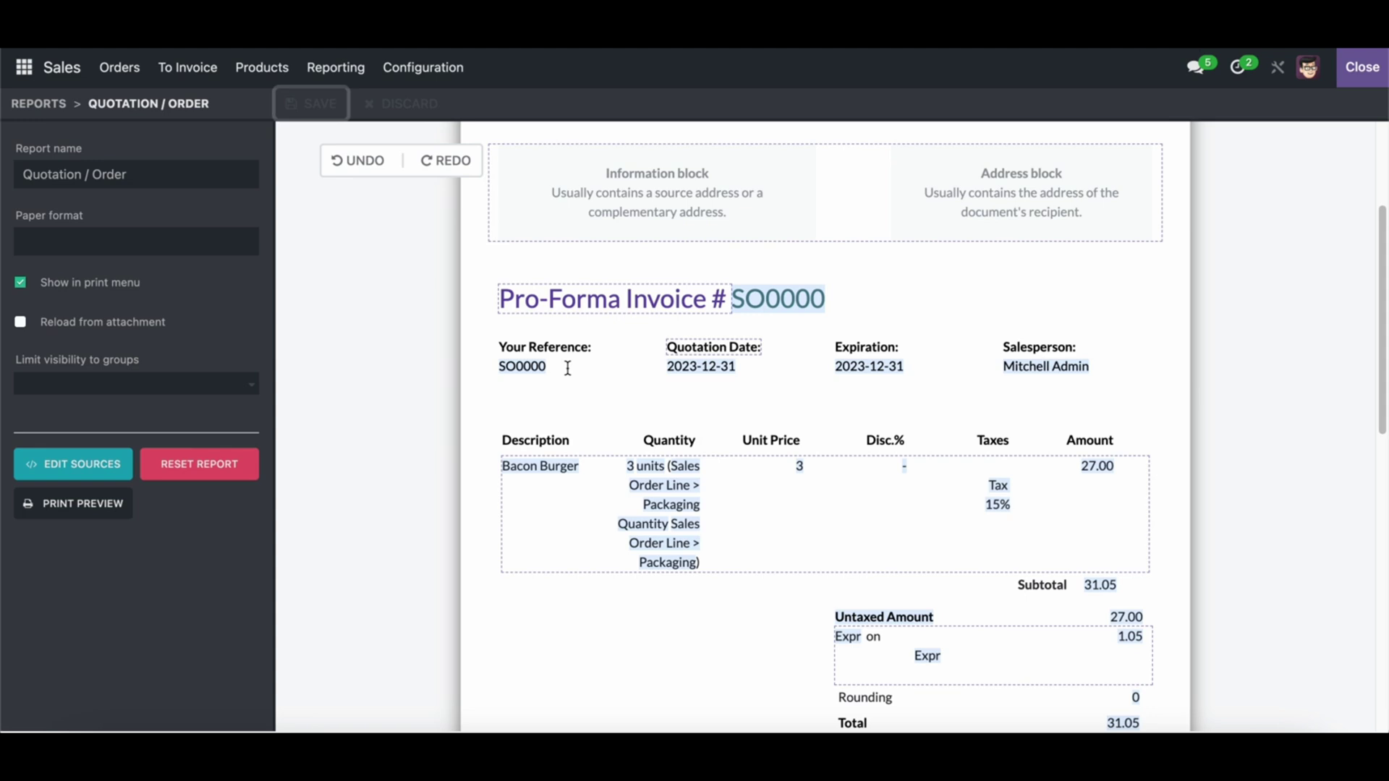
- Colour the Quantity column header green and save again
double_click(681, 435)
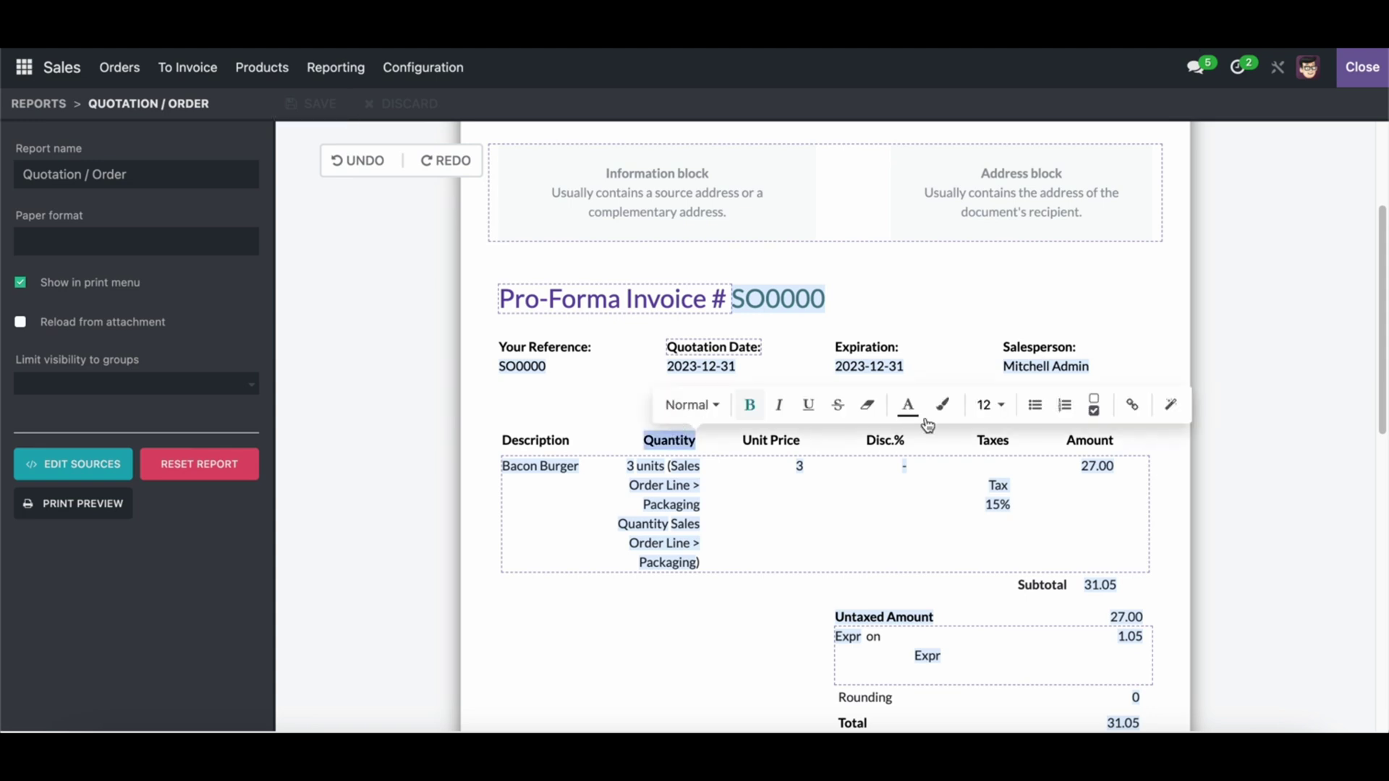
click(908, 405)
click(978, 610)
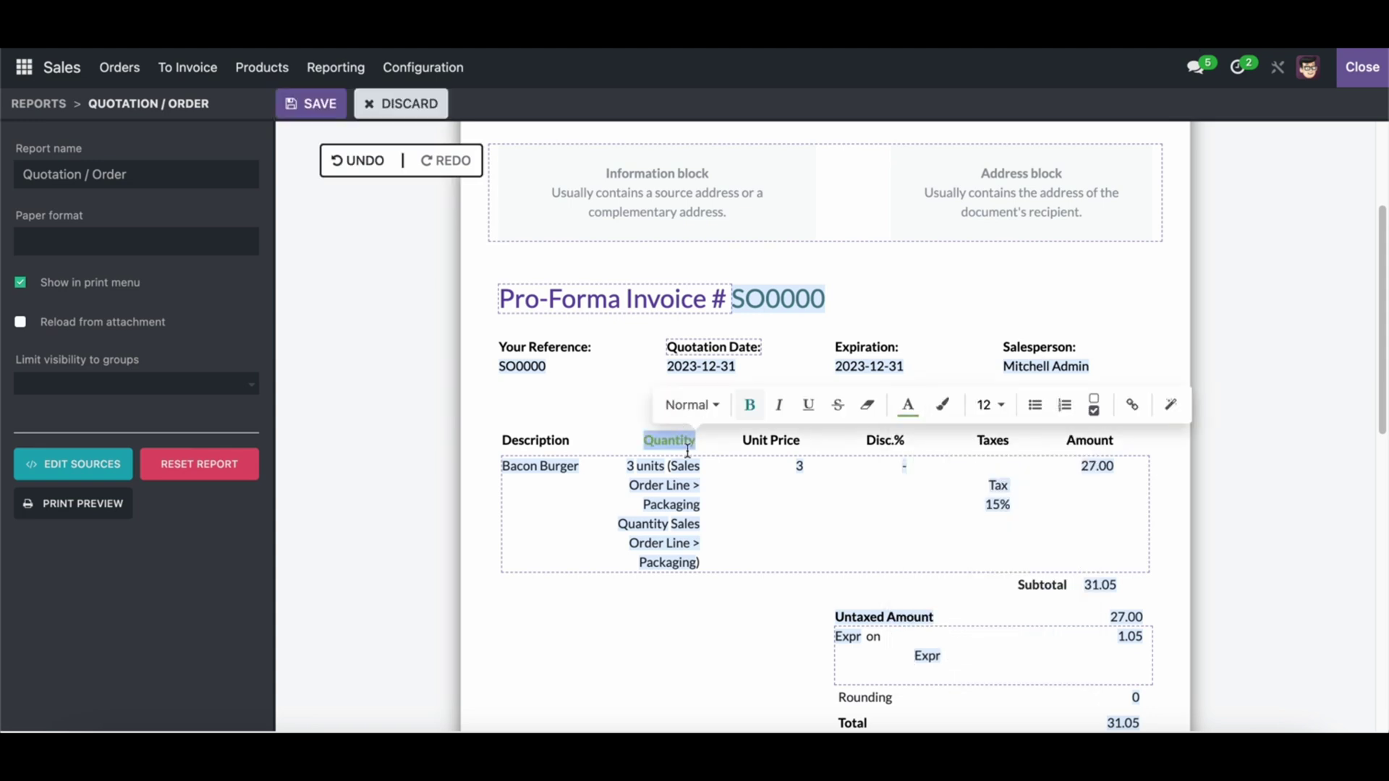
click(609, 396)
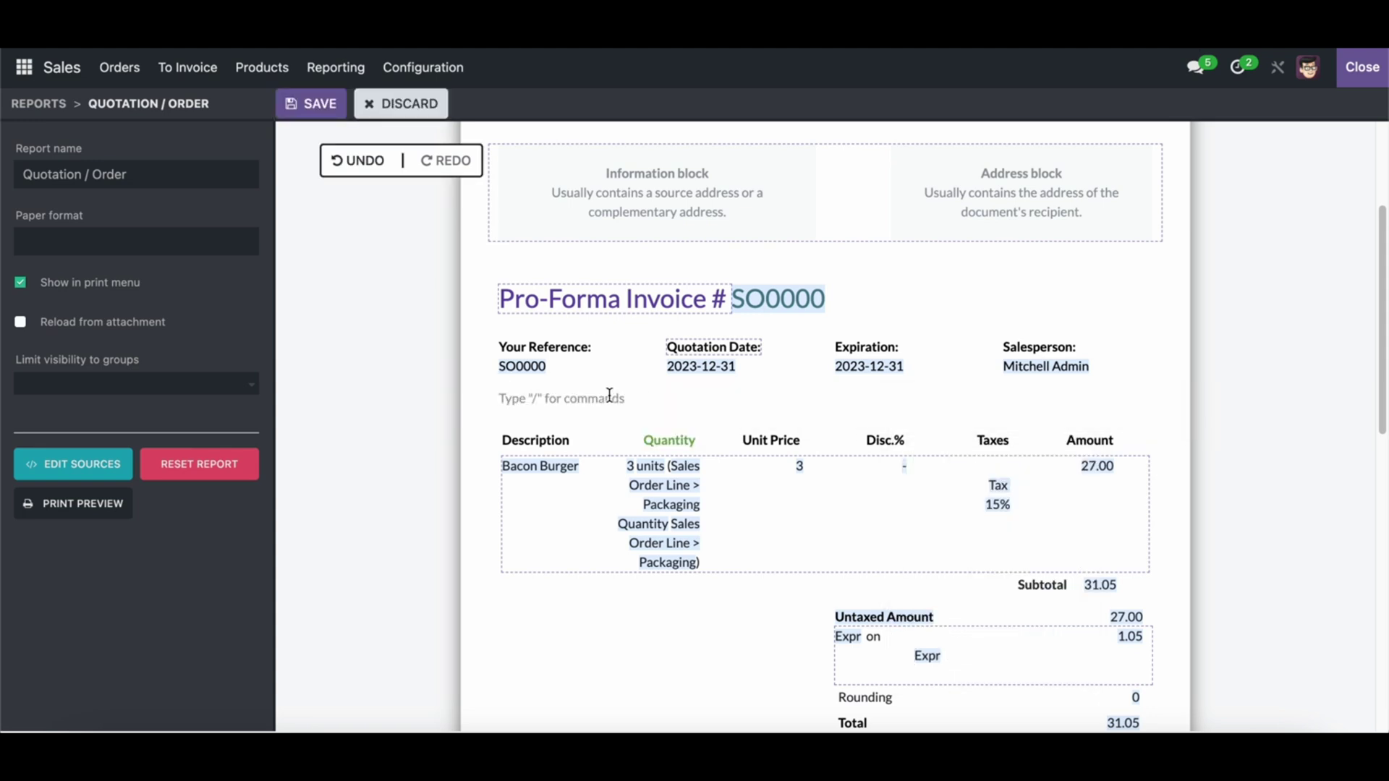
click(312, 104)
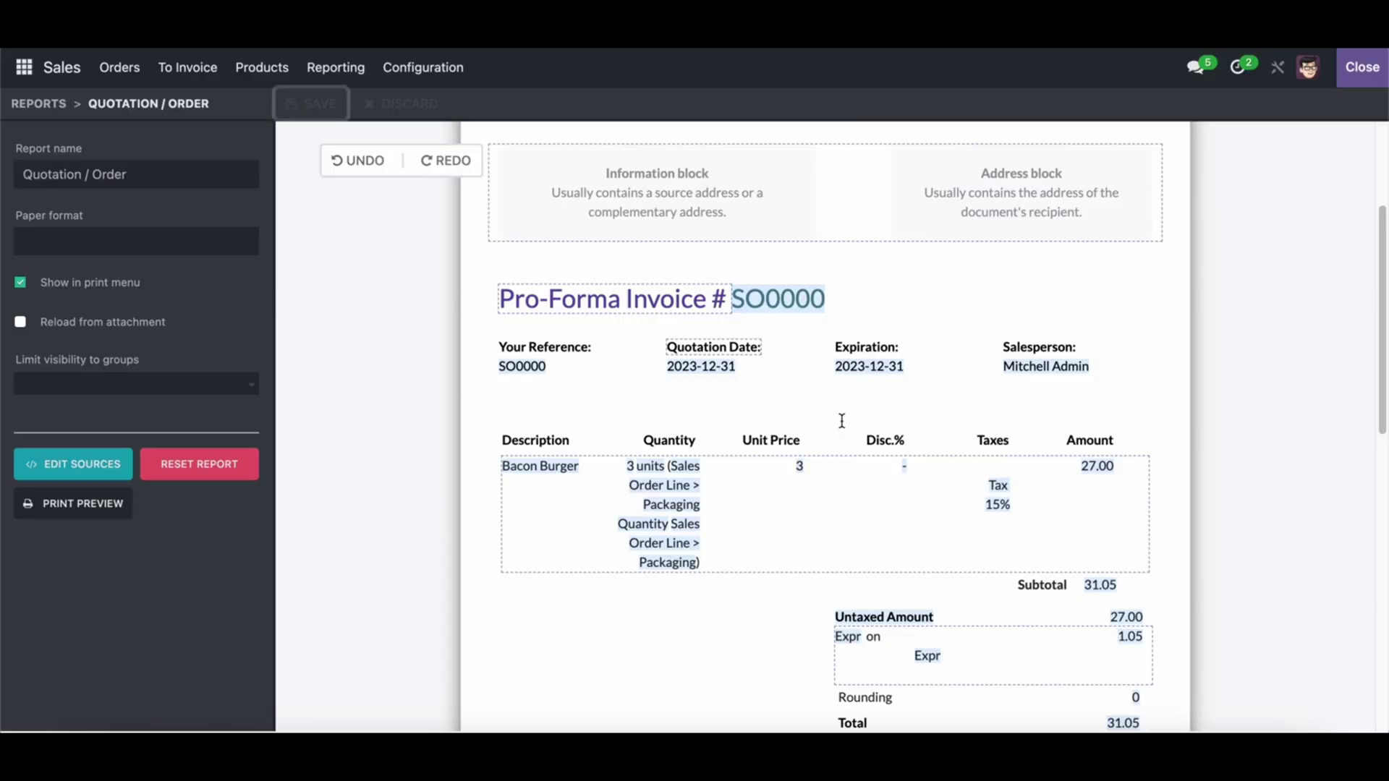
- Print order S00007 with the Quotation / Order report
click(1362, 67)
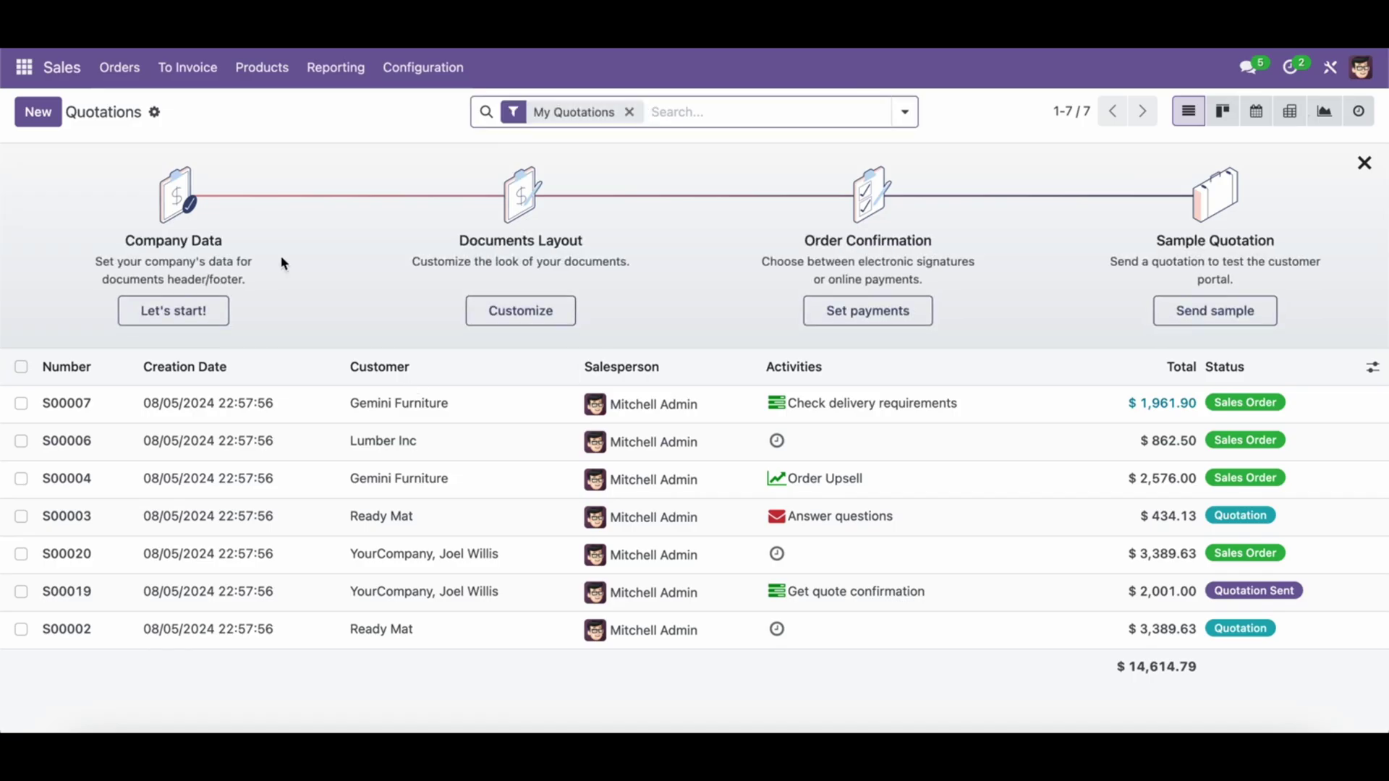
click(21, 403)
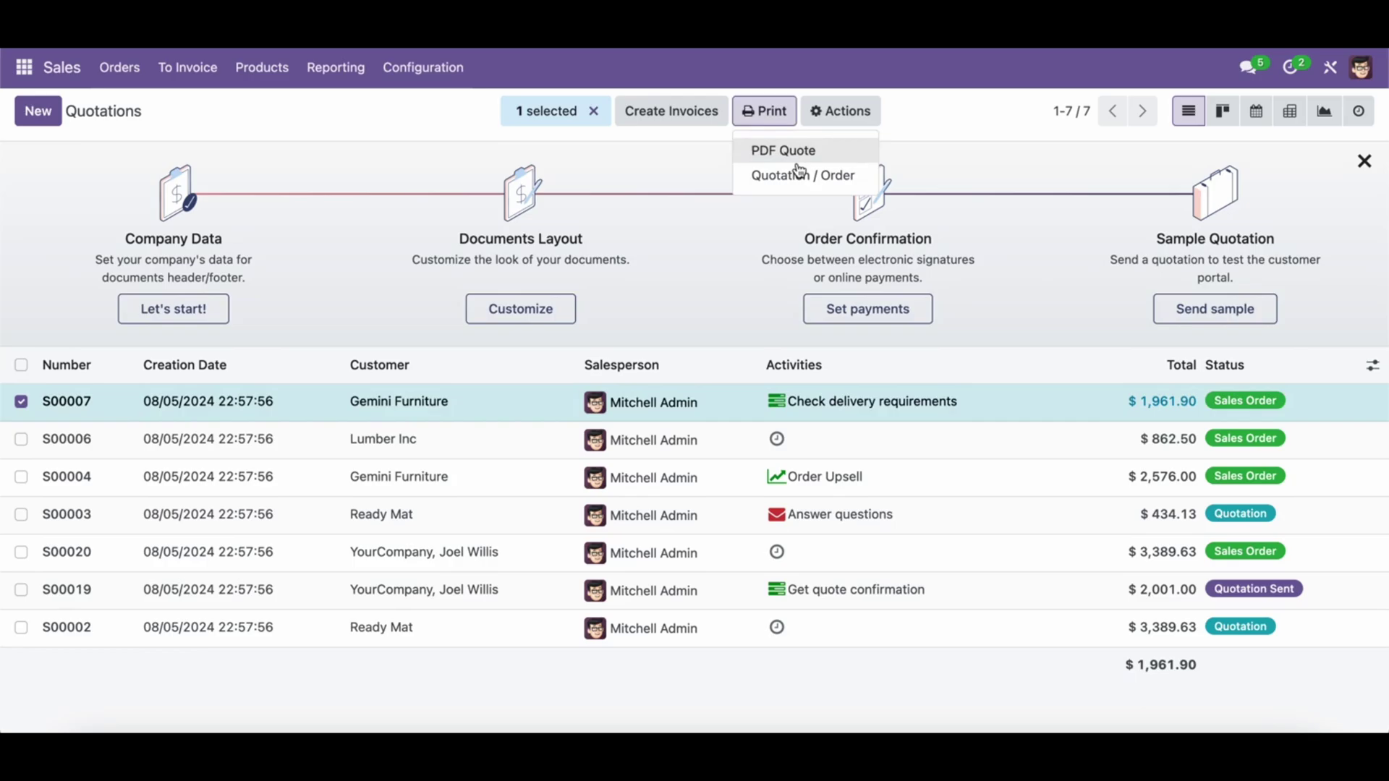
click(760, 113)
click(819, 176)
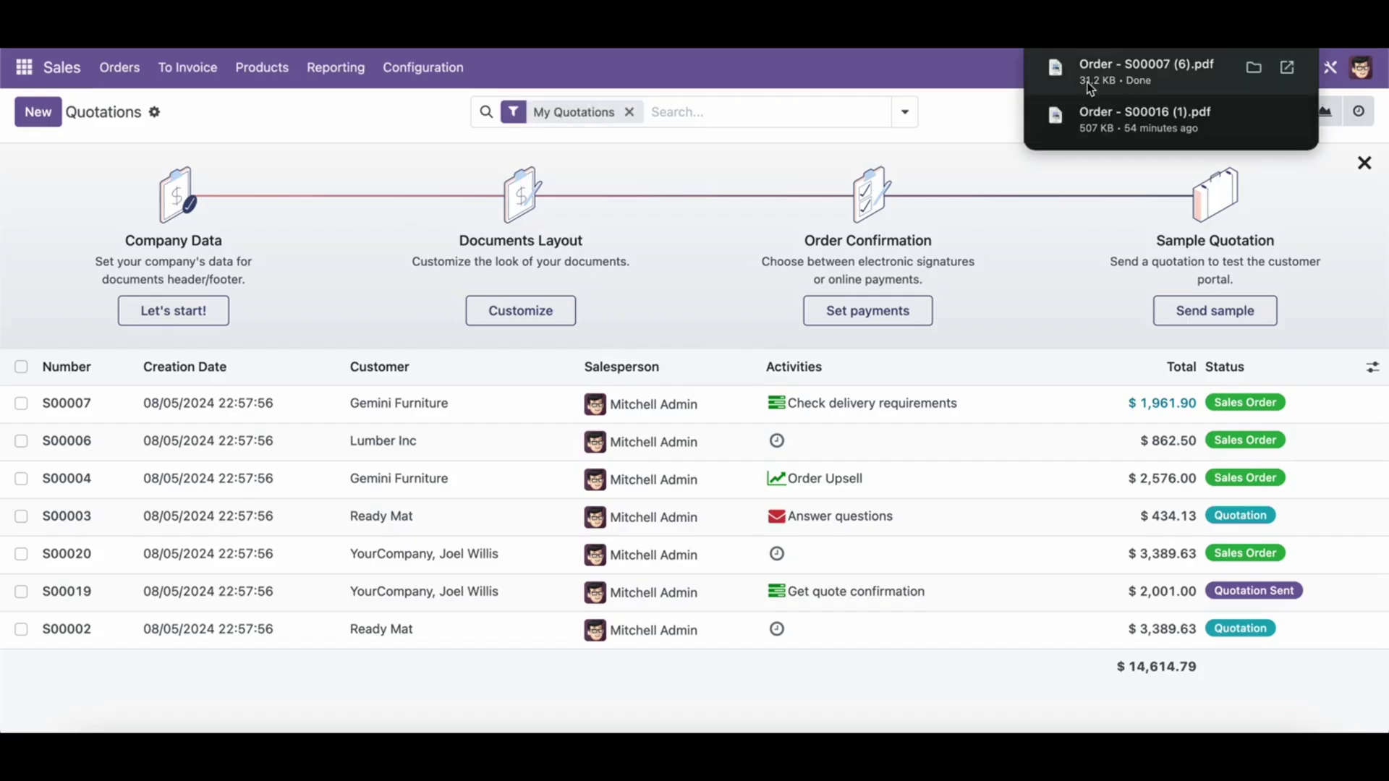
- Check the green column headings and the S00007 number in the downloaded PDF
click(1146, 71)
scroll(774, 428, down, 3)
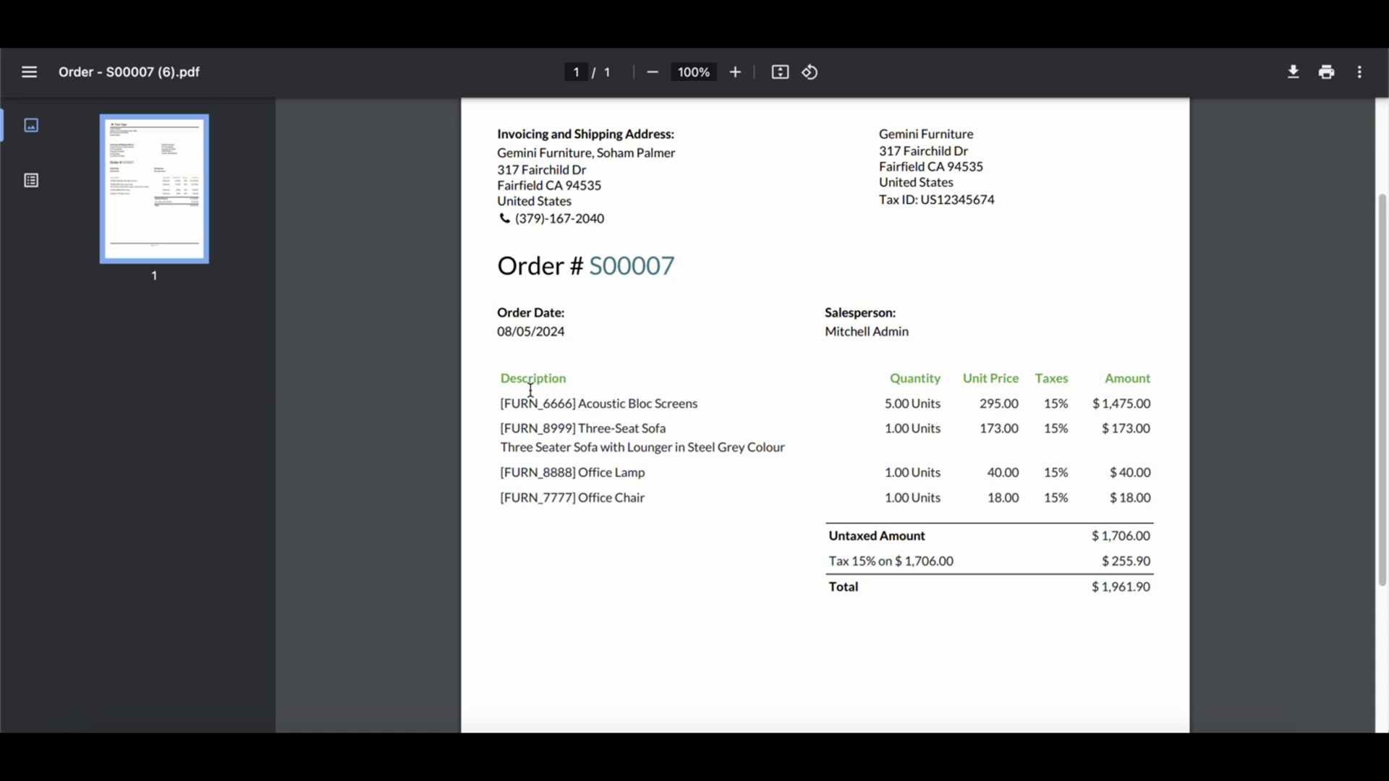
drag(496, 381, 1169, 381)
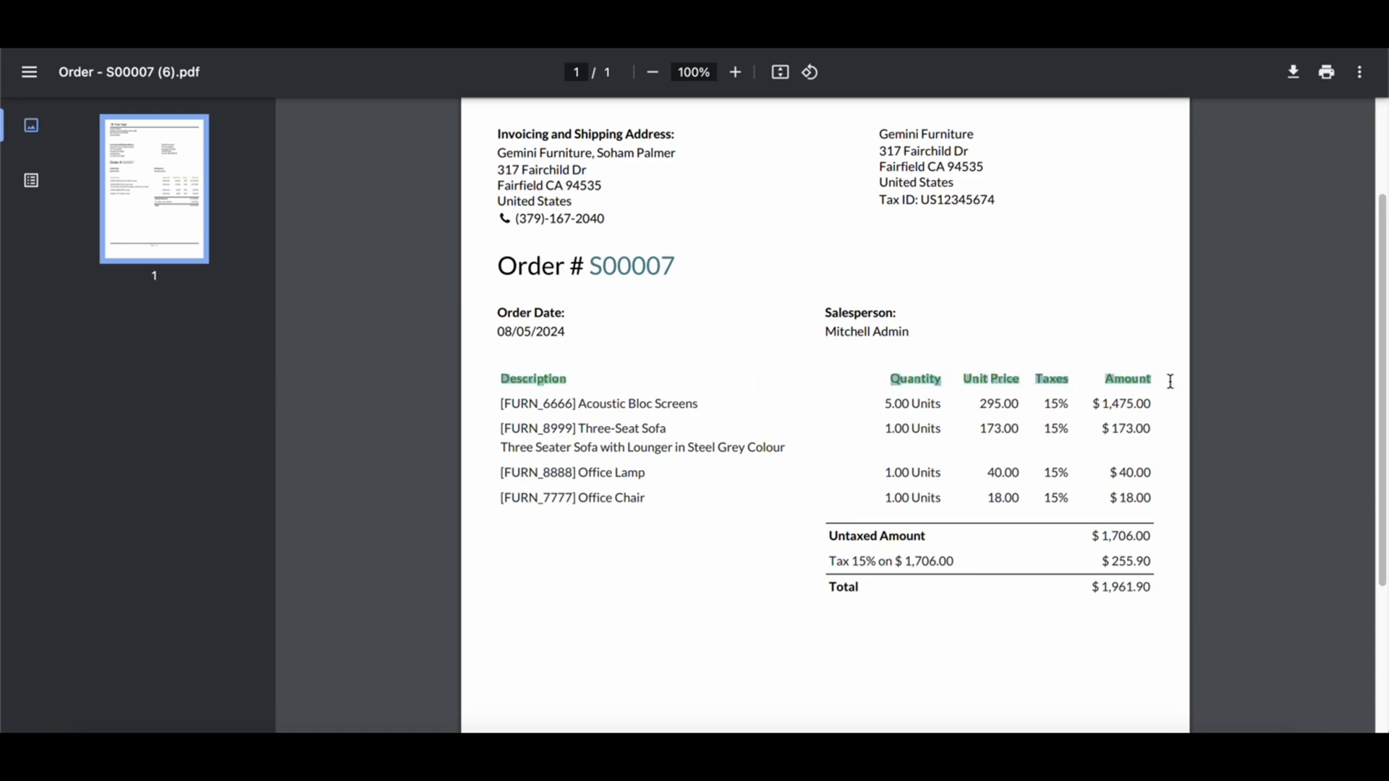
click(685, 361)
double_click(633, 263)
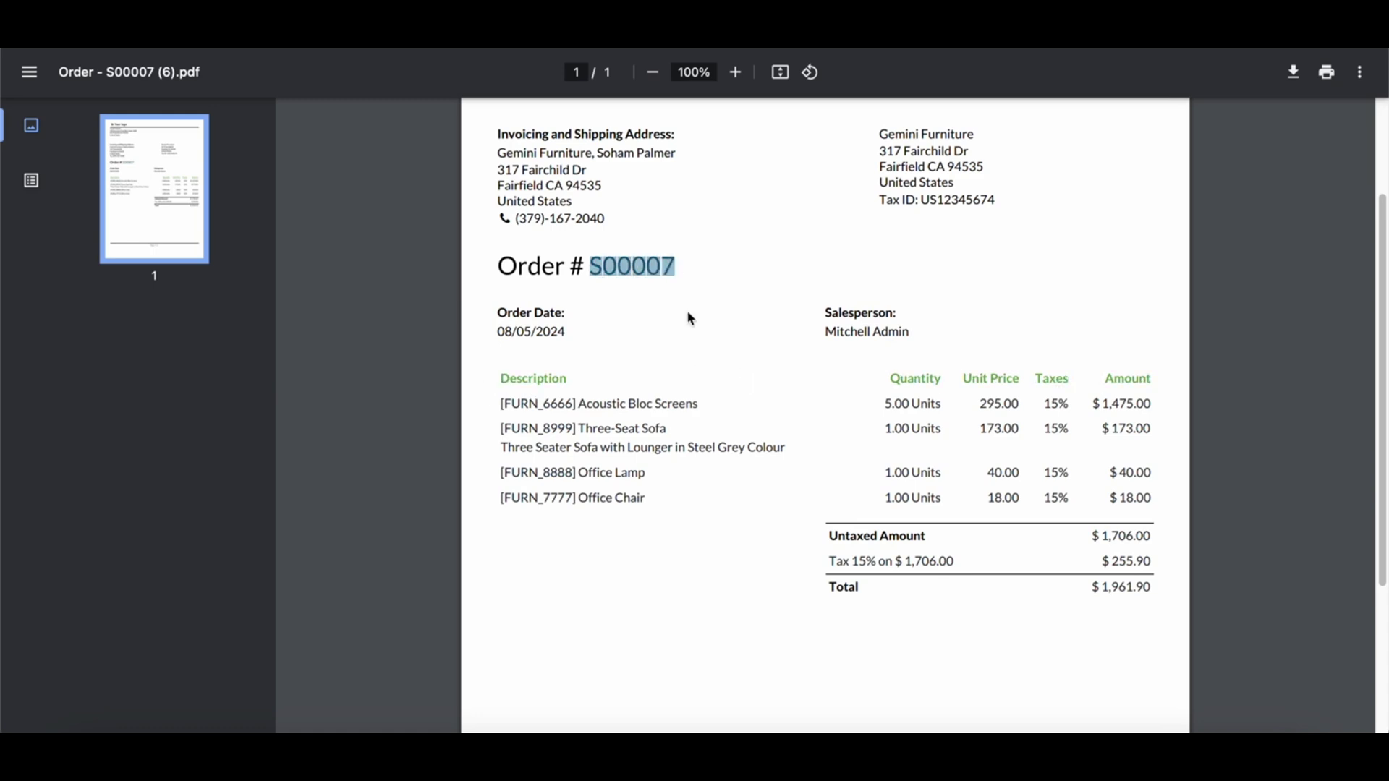
scroll(836, 413, up, 1)
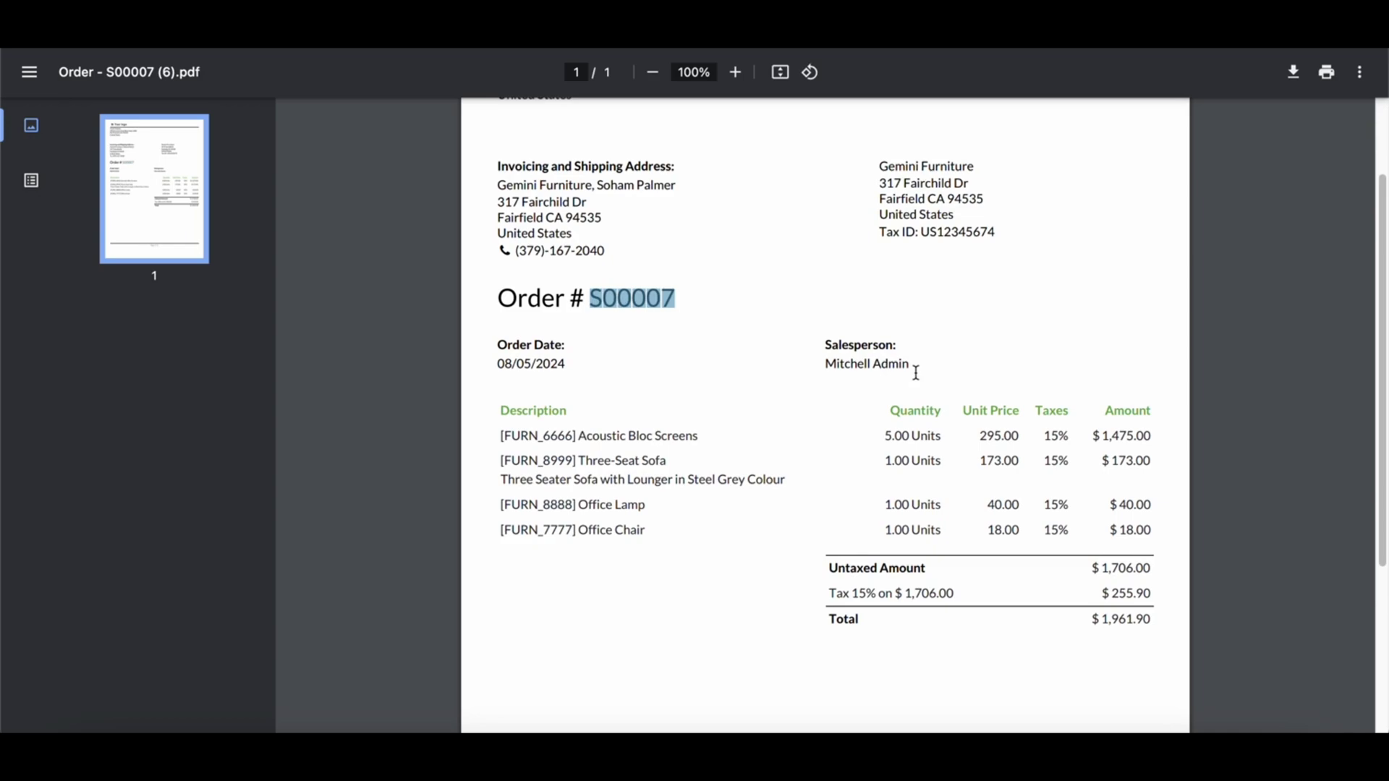
scroll(847, 348, up, 2)
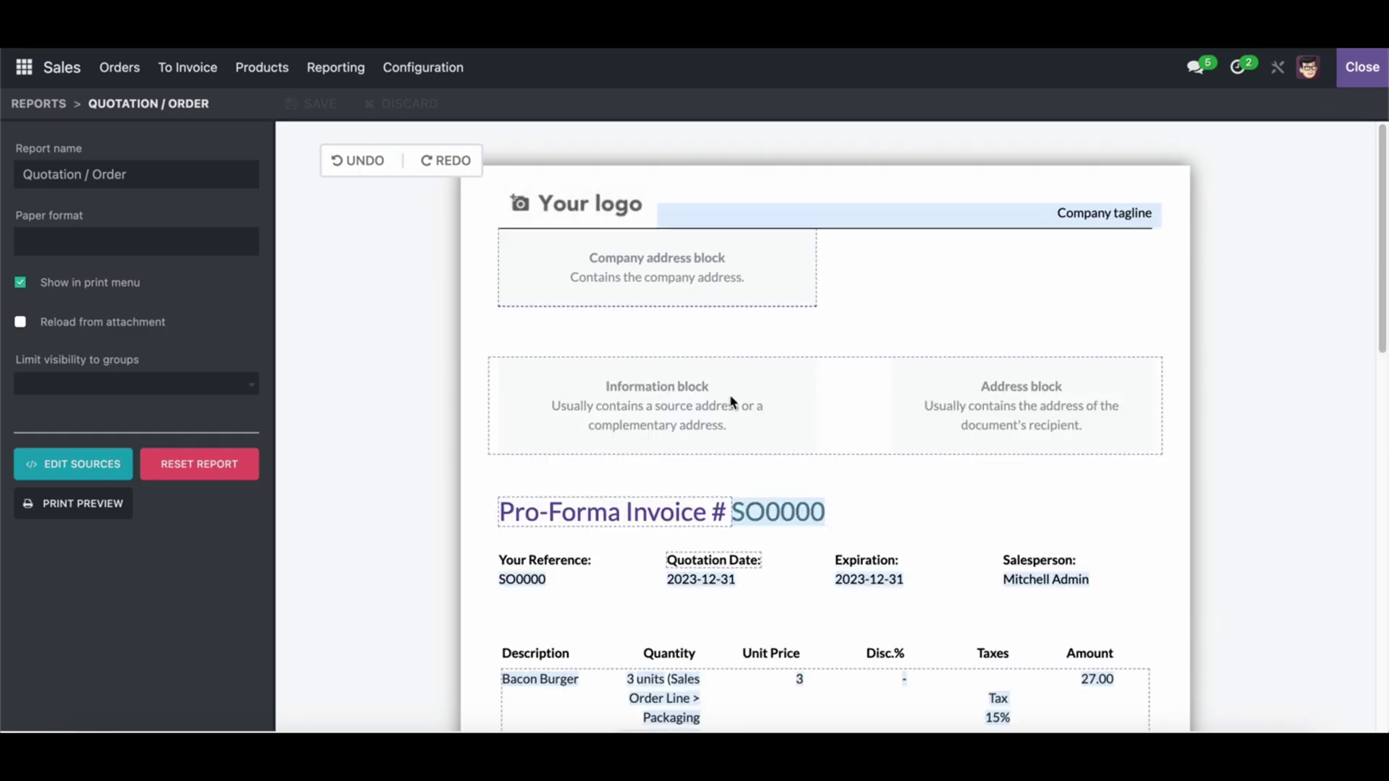
scroll(934, 469, down, 3)
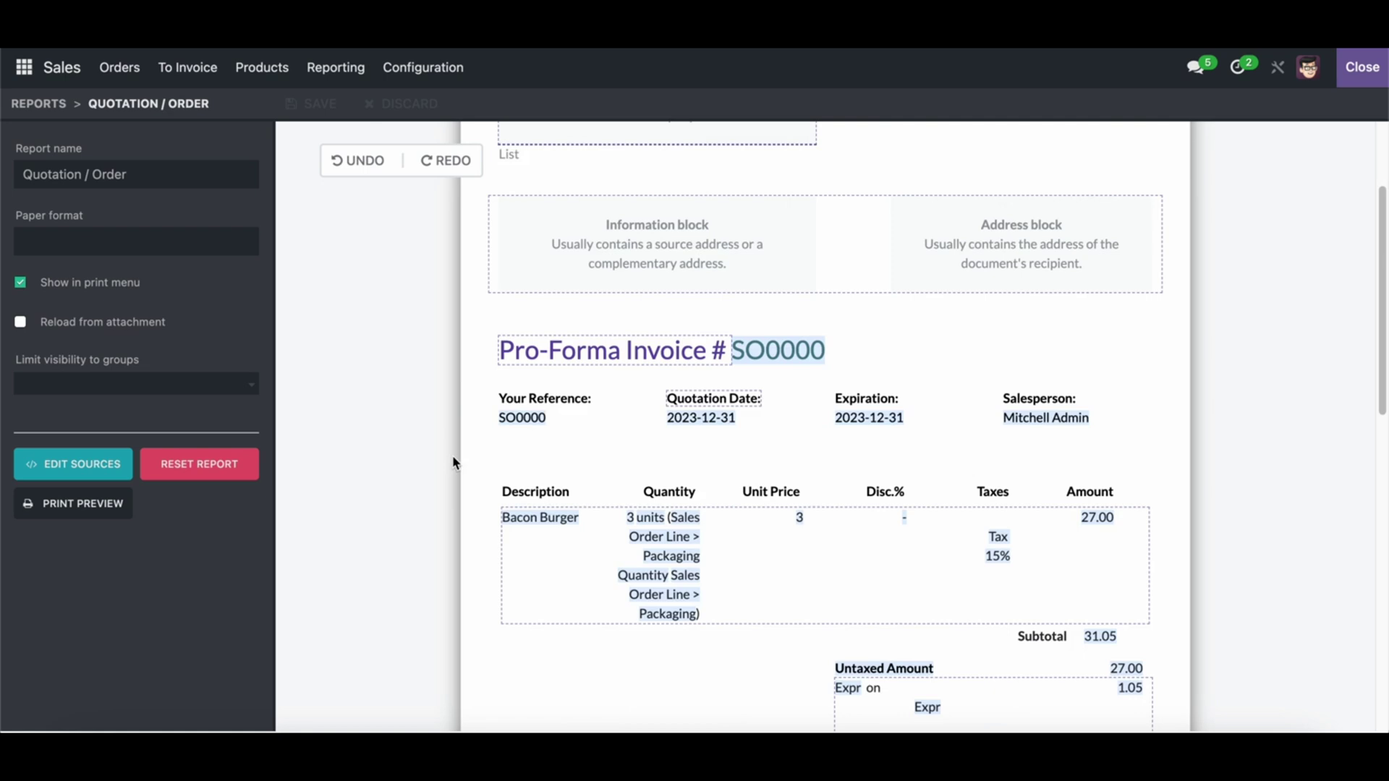
scroll(608, 511, down, 3)
scroll(514, 466, down, 7)
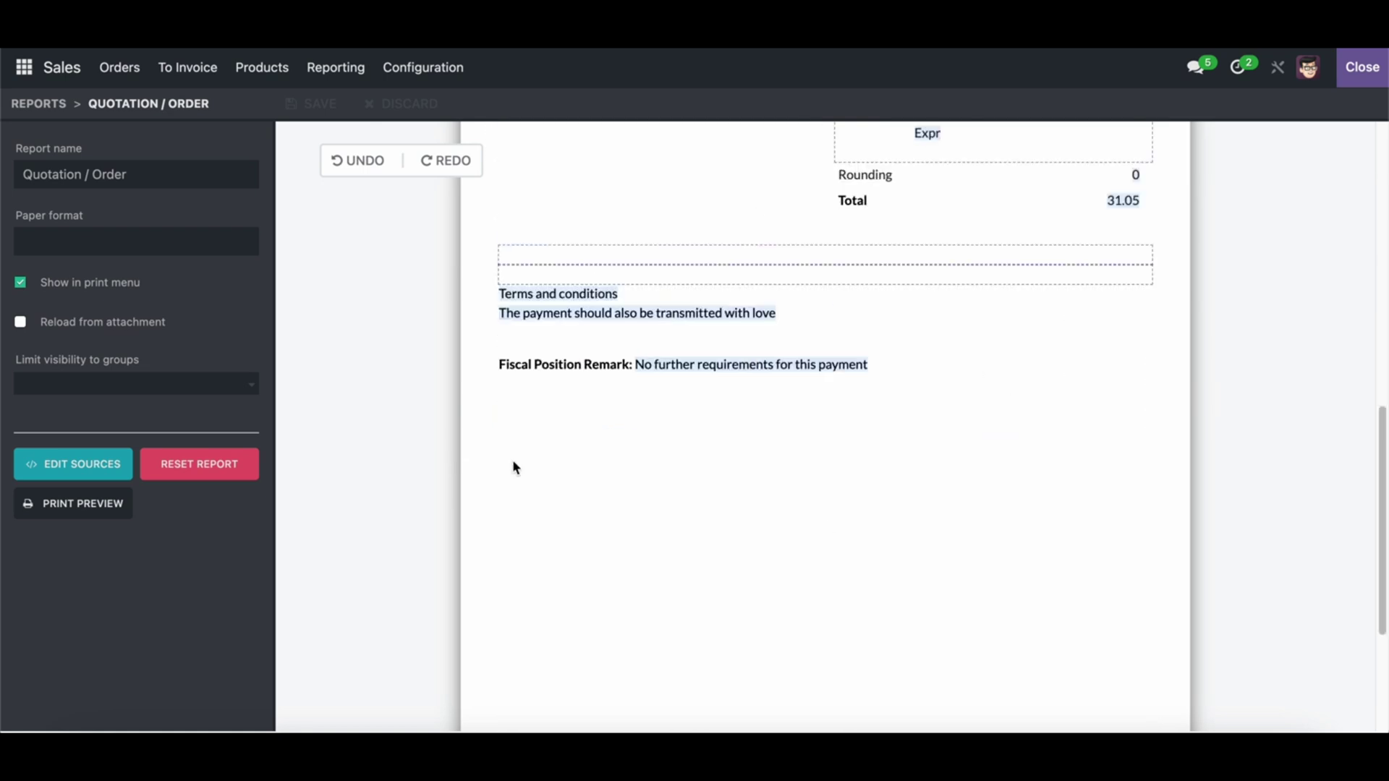
scroll(574, 472, up, 7)
scroll(575, 471, up, 6)
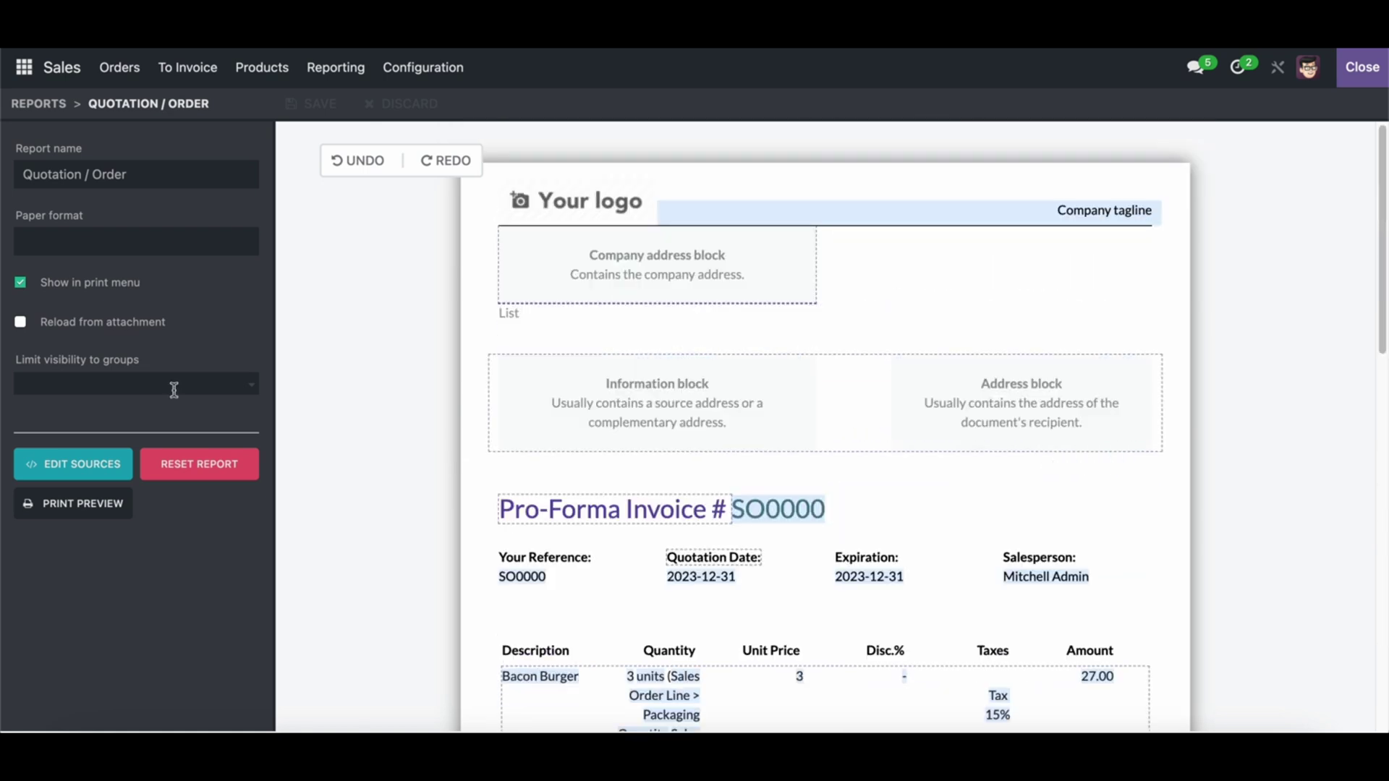
- Inspect the Quotation / Order report's name, paper format, visibility groups and XML source
click(158, 176)
click(81, 242)
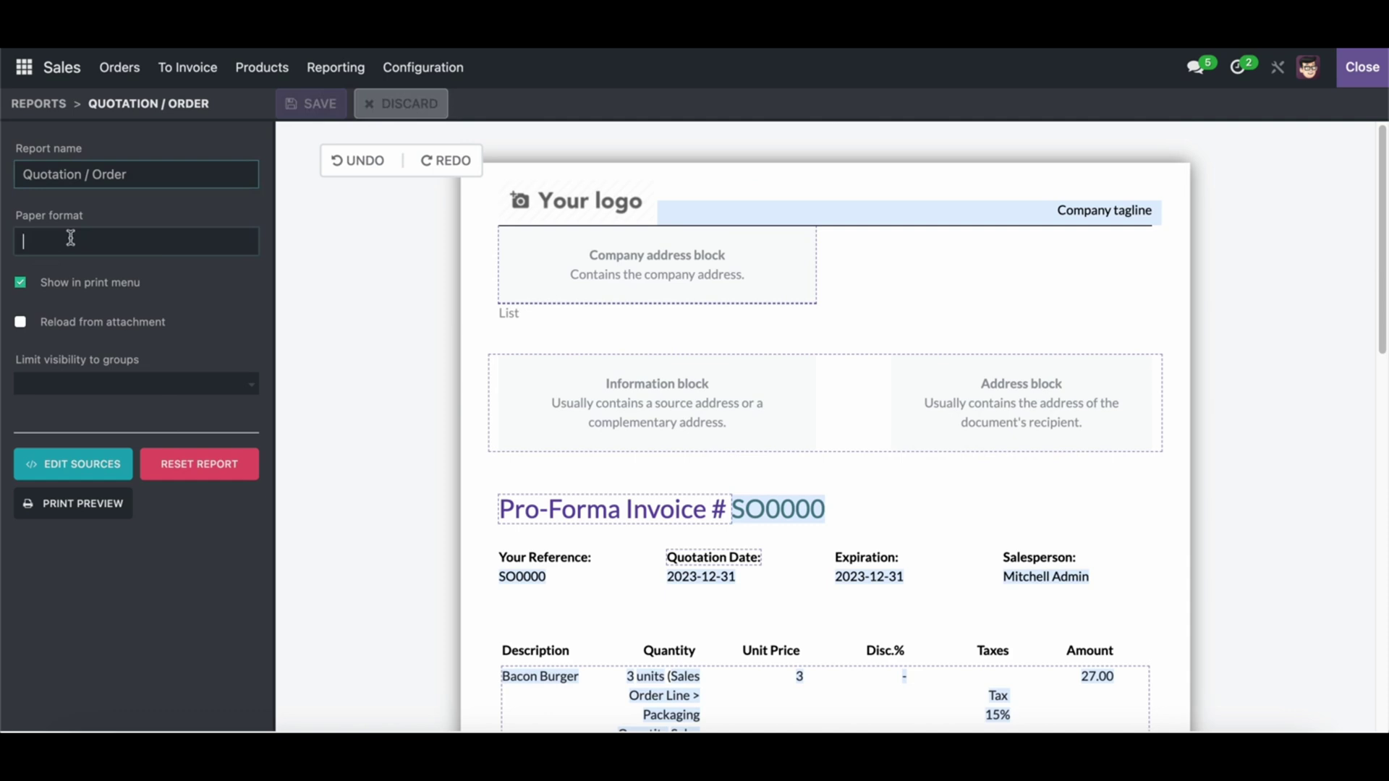
key(Escape)
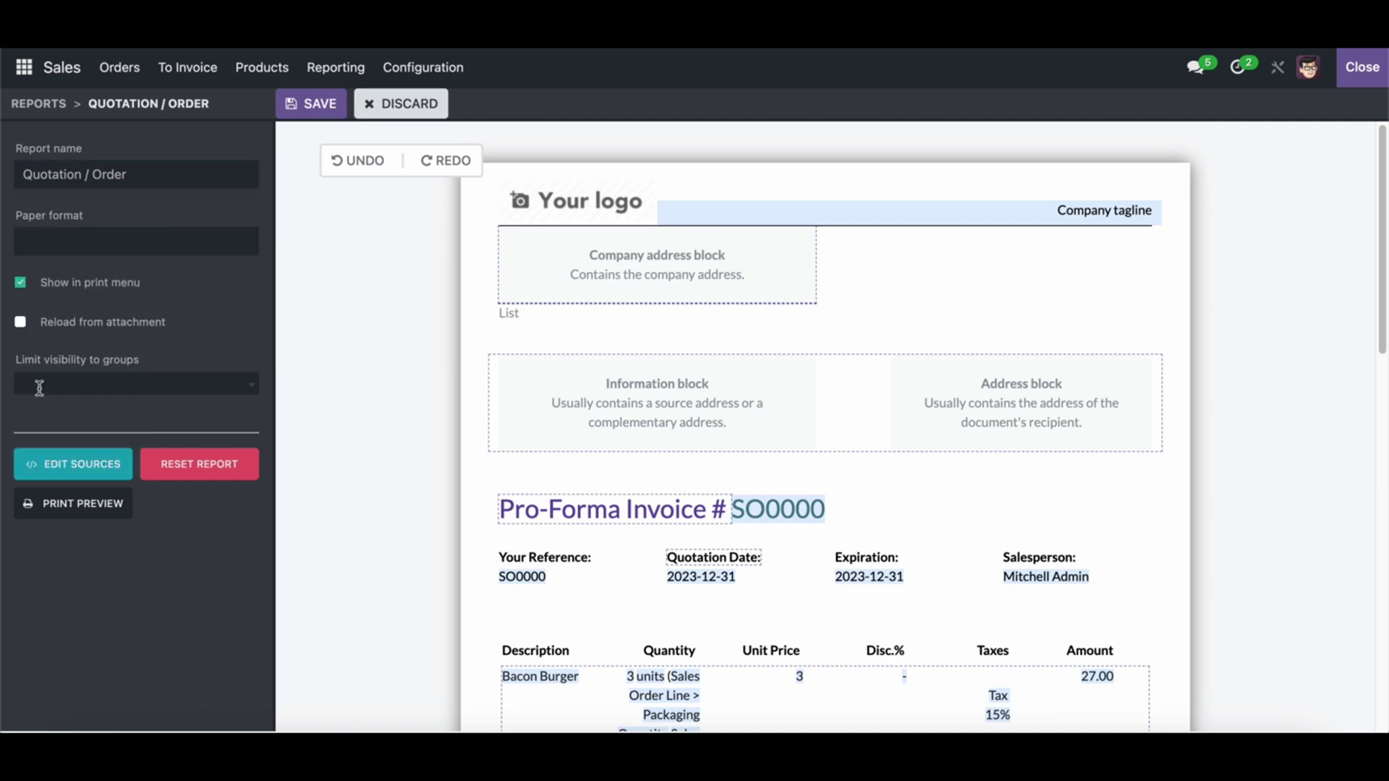
click(83, 379)
click(329, 314)
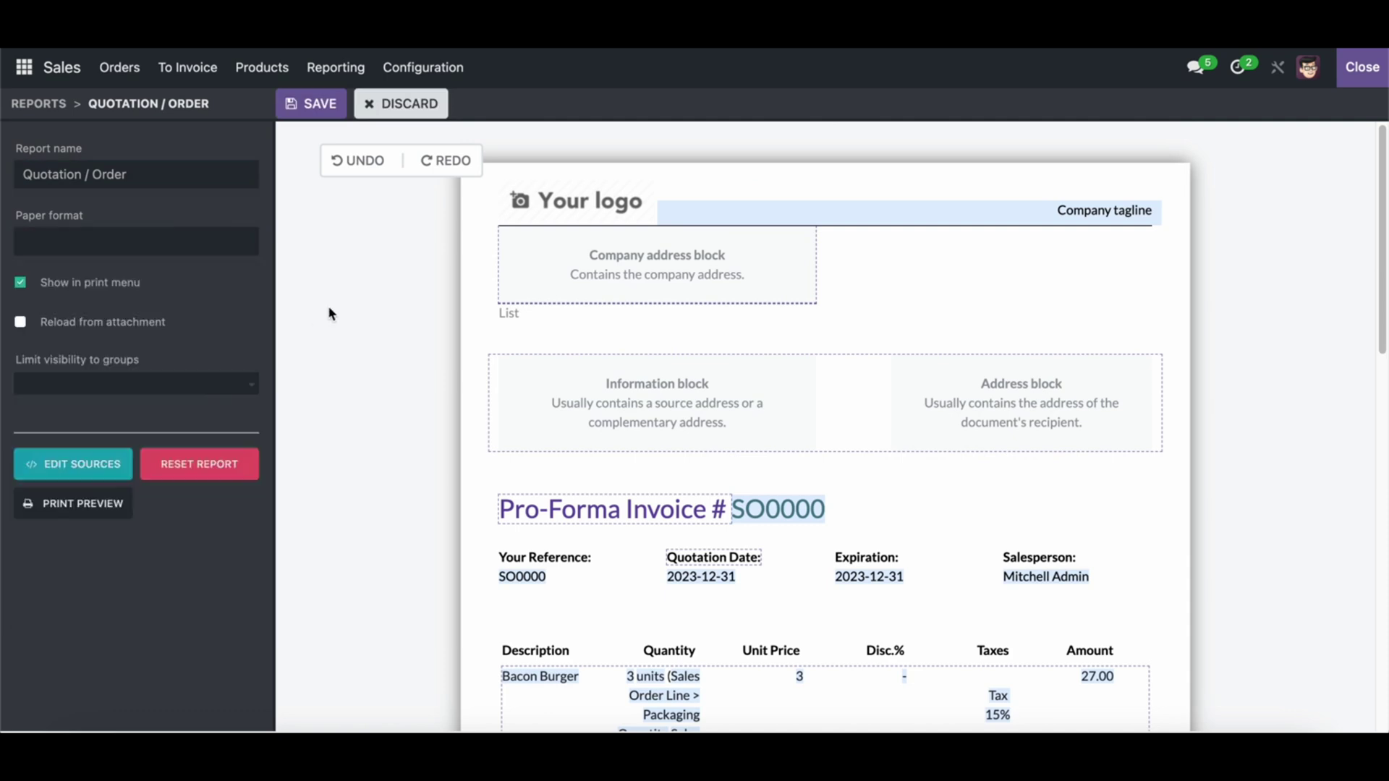
click(97, 464)
scroll(189, 364, up, 5)
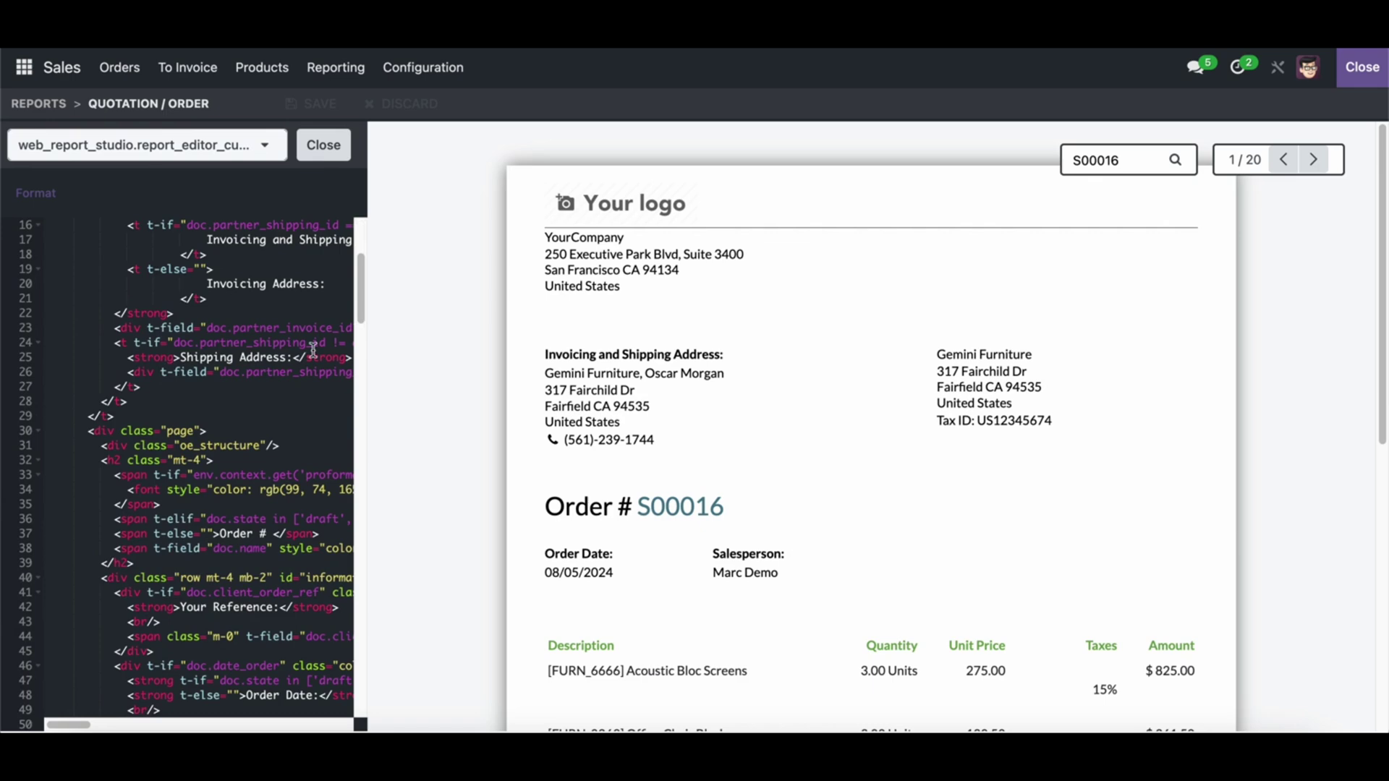
mouse_move(366, 323)
mouse_down()
mouse_move(842, 326)
mouse_move(738, 329)
mouse_up()
scroll(434, 380, down, 8)
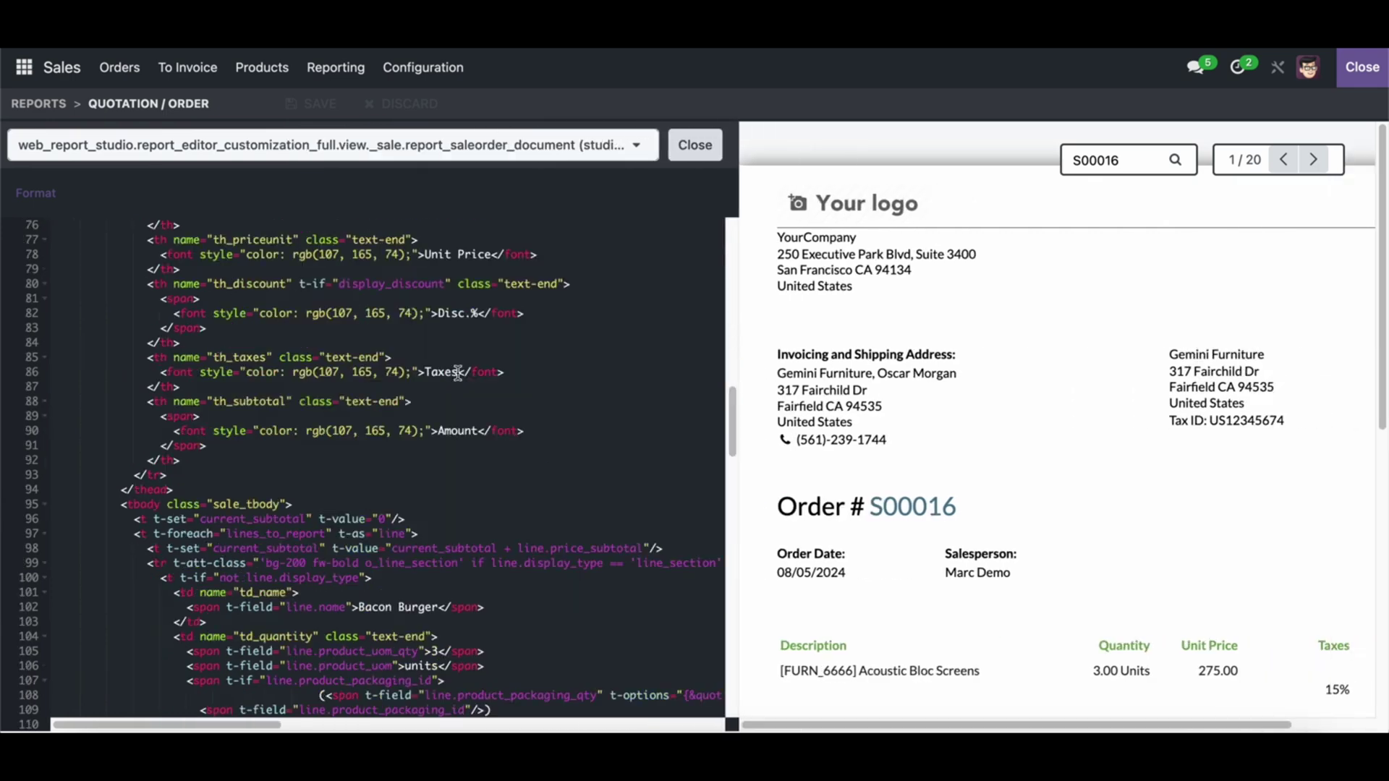
scroll(391, 391, up, 8)
- Go back to the sales order reports list and start a new report
click(61, 109)
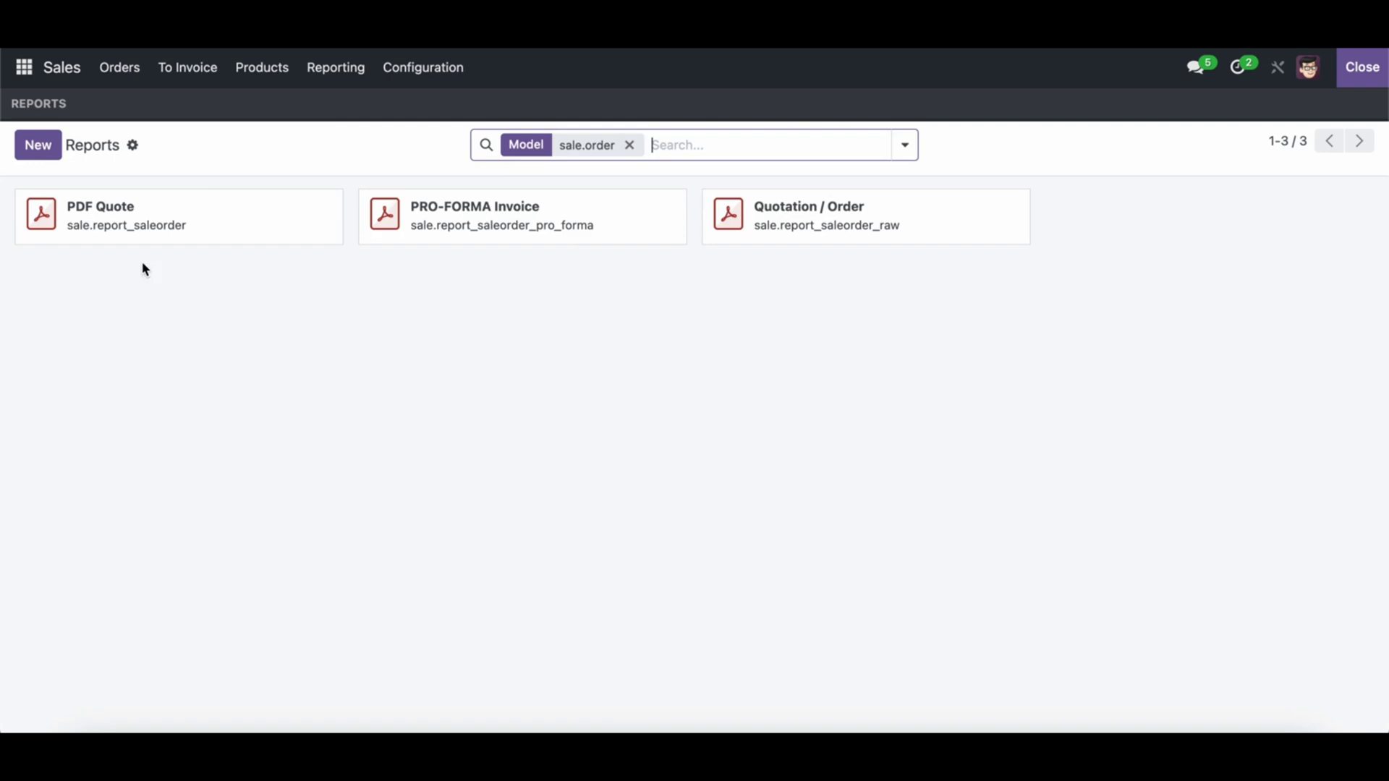
click(813, 237)
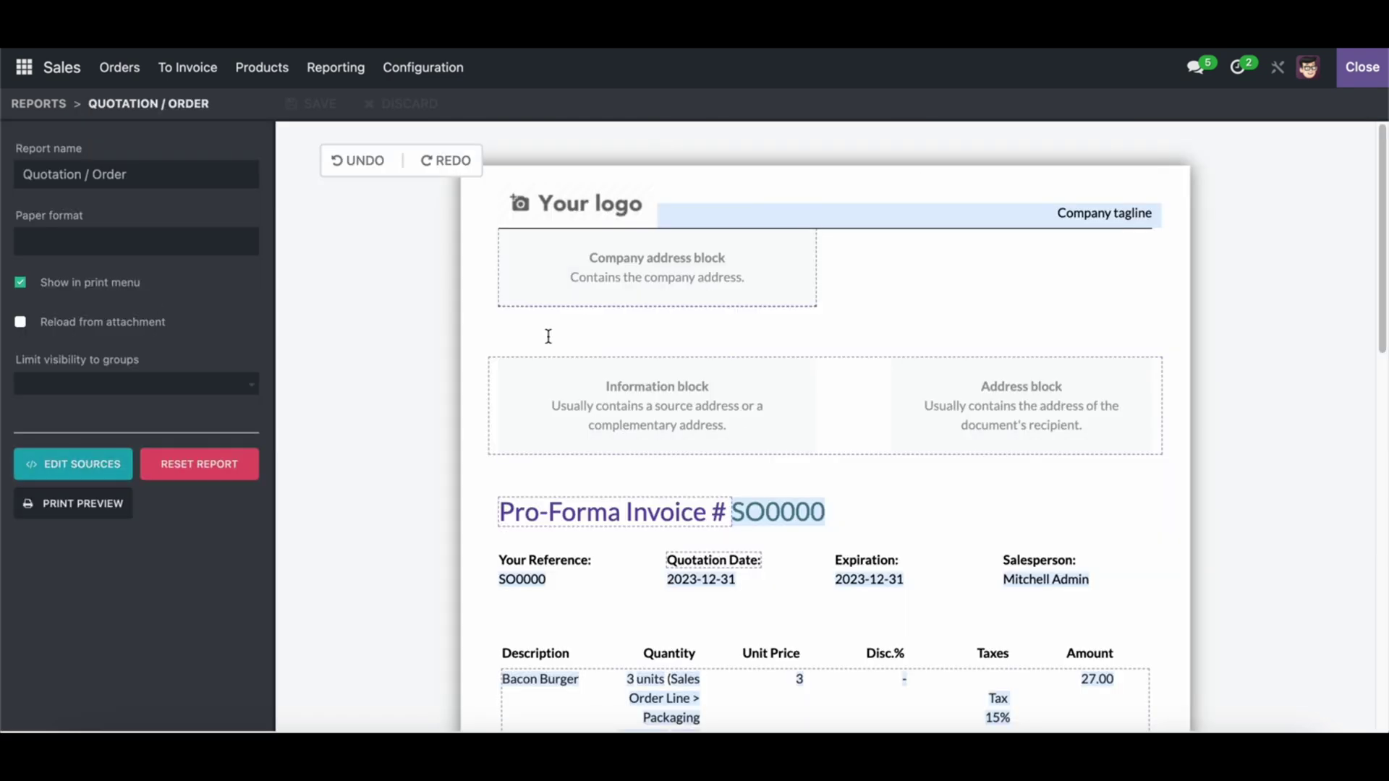
click(38, 103)
click(44, 146)
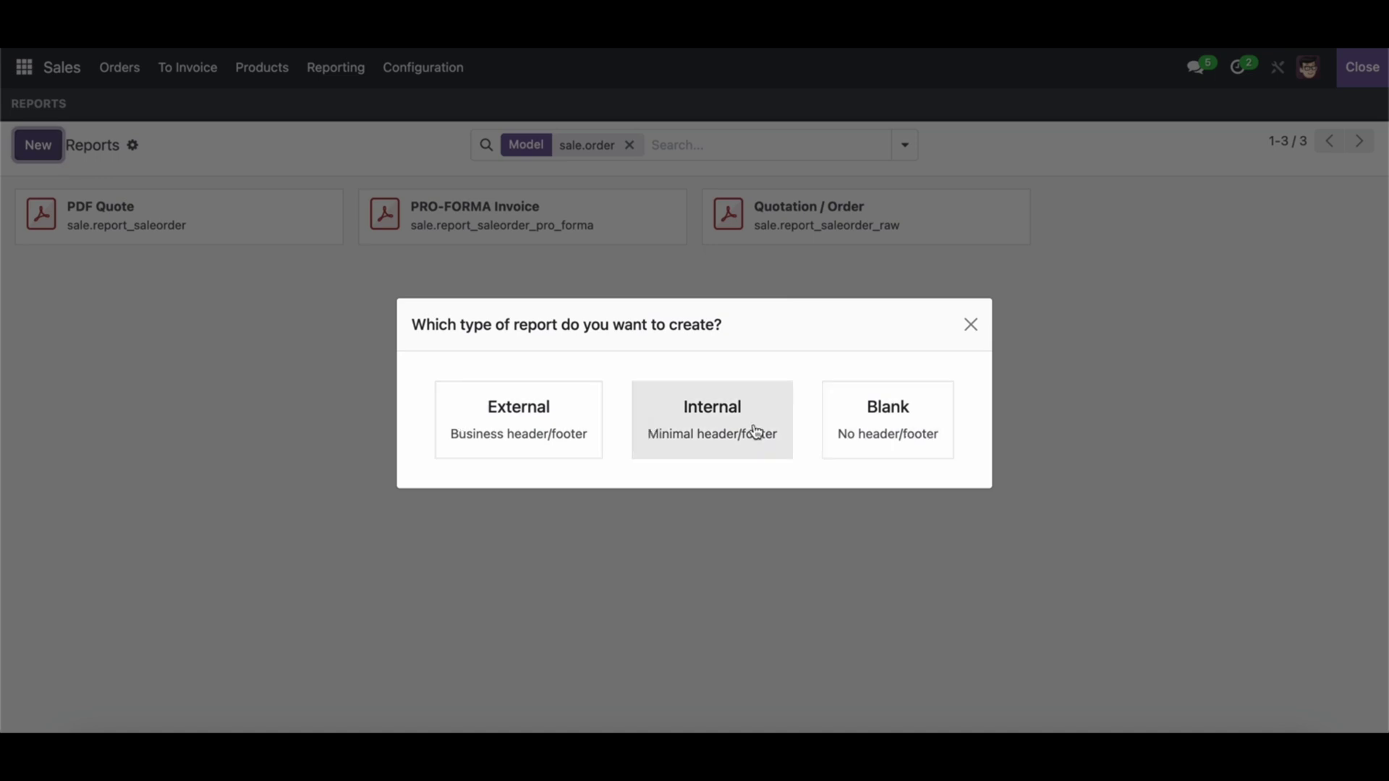
- Create an Internal report named 'Sales Order Report Test 1' and write 'Customer :' on its page
click(725, 447)
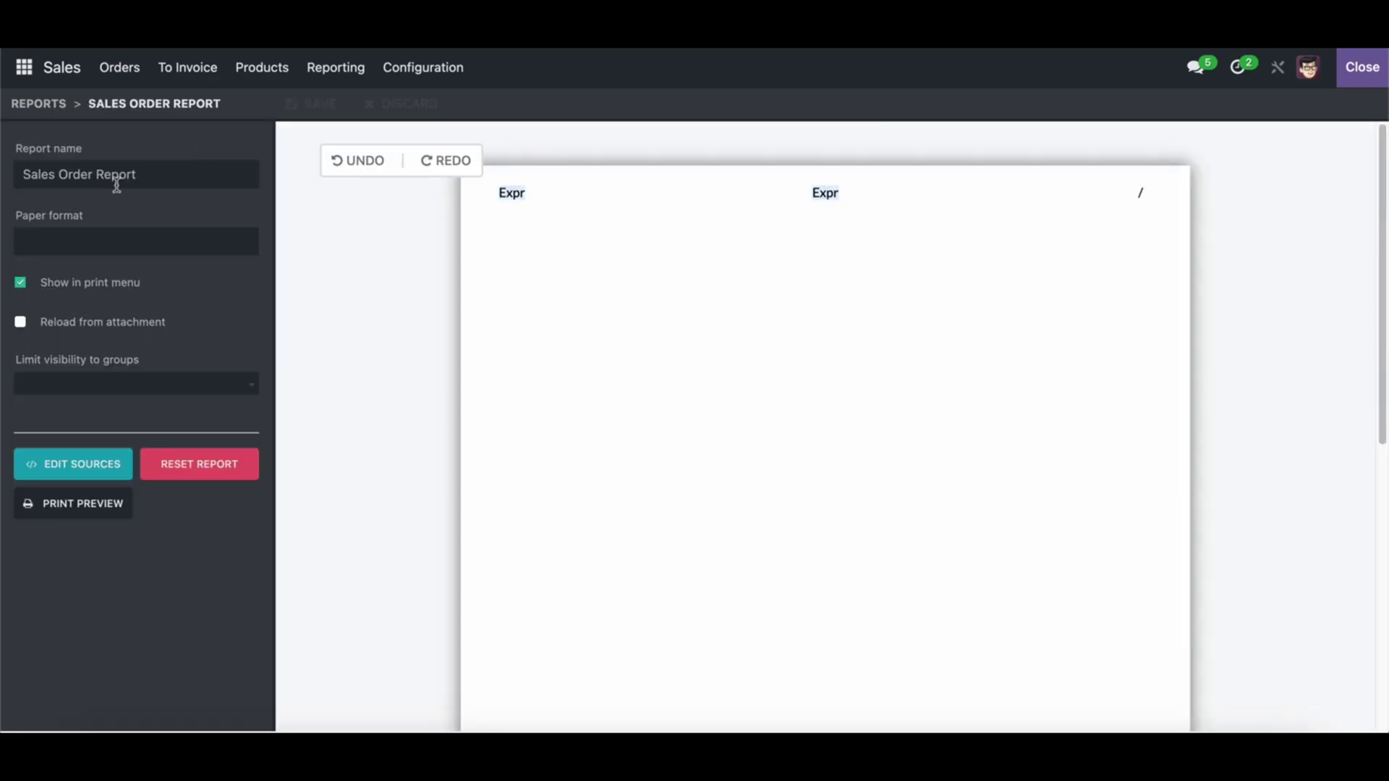
click(168, 178)
text(Test 1)
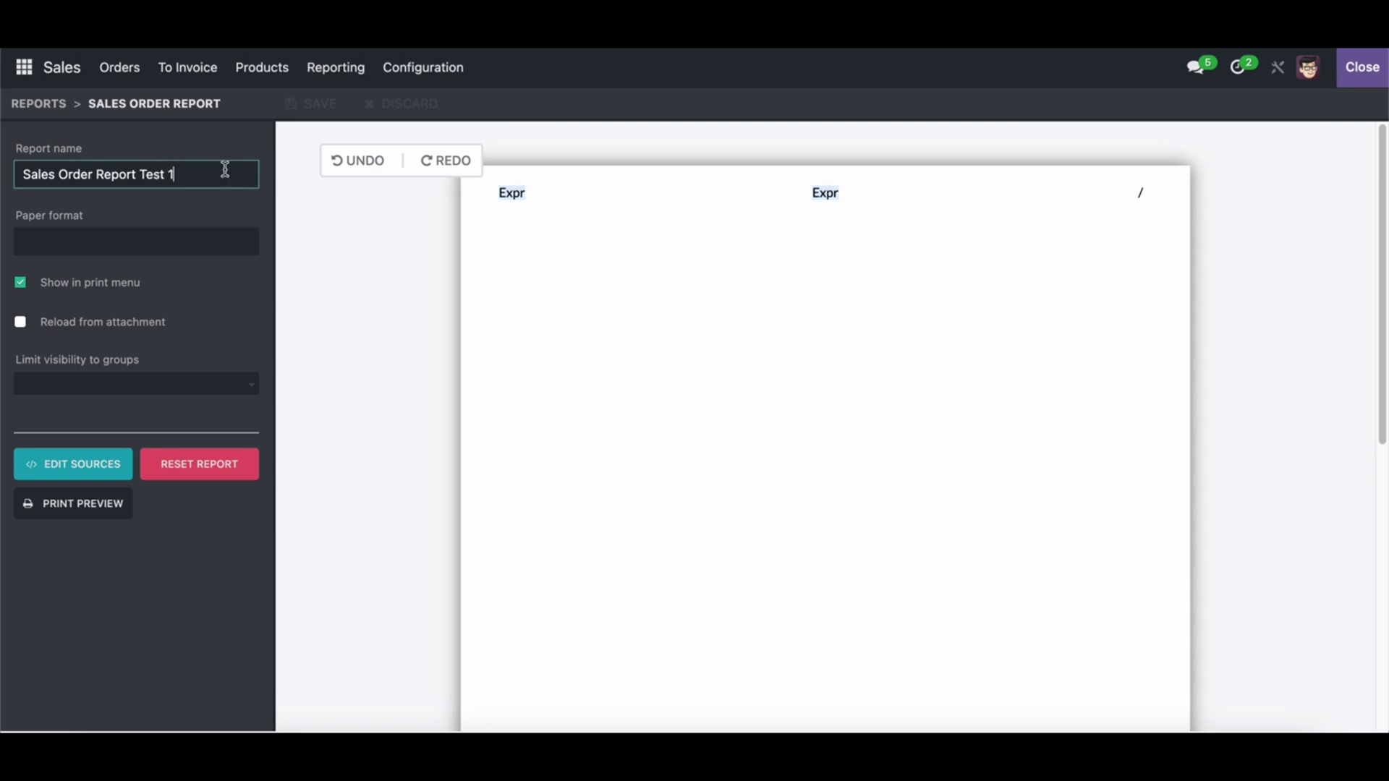
click(531, 228)
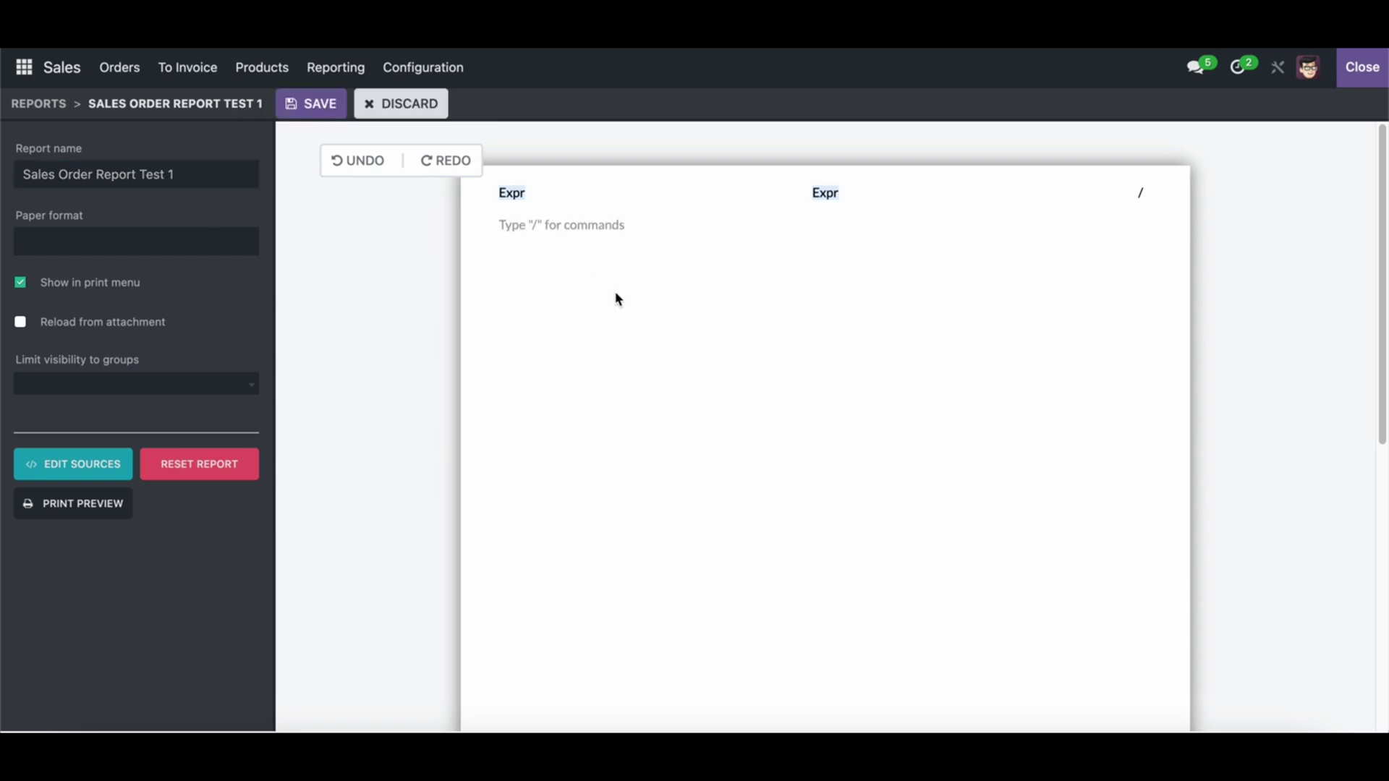
key(Return)
text(stomer : )
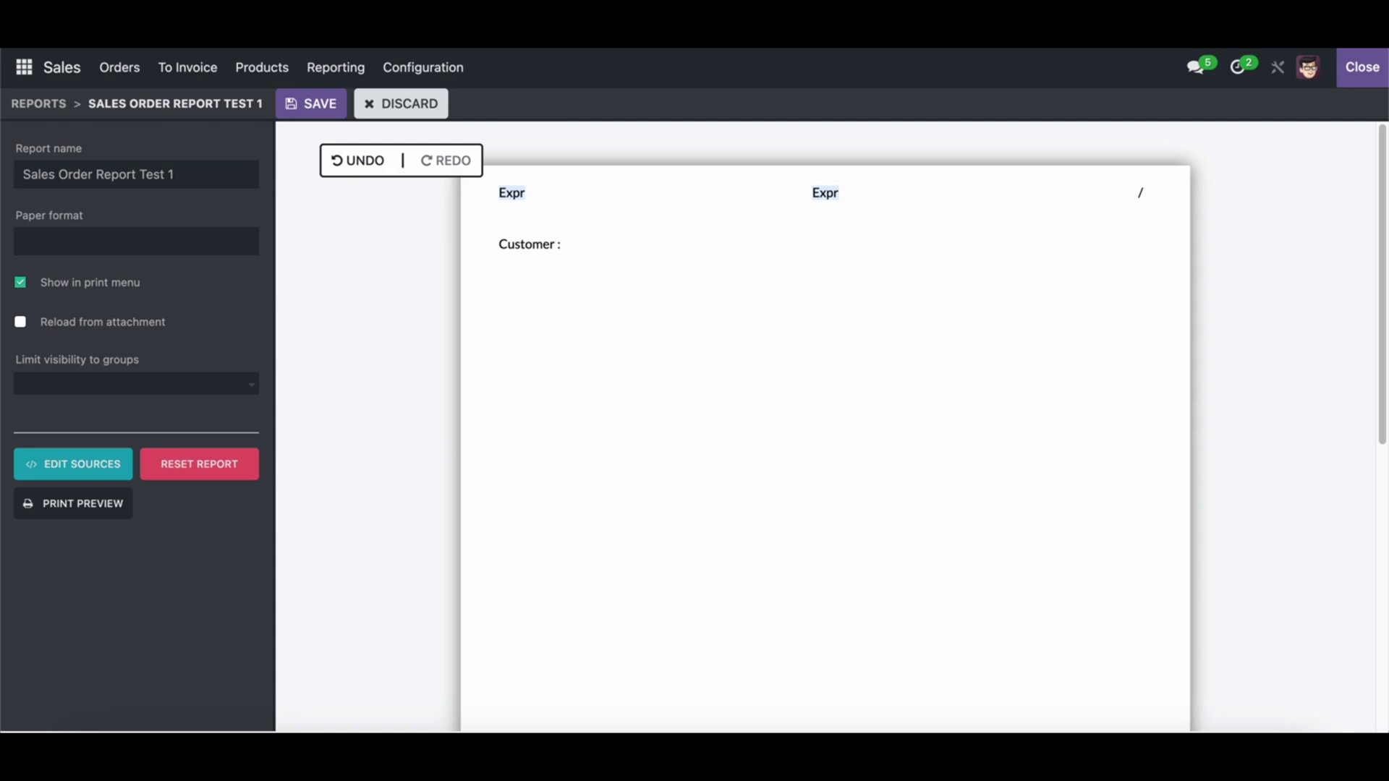
text(/)
- Insert the Customer field after 'Customer :', using partner_id as its default value
click(662, 306)
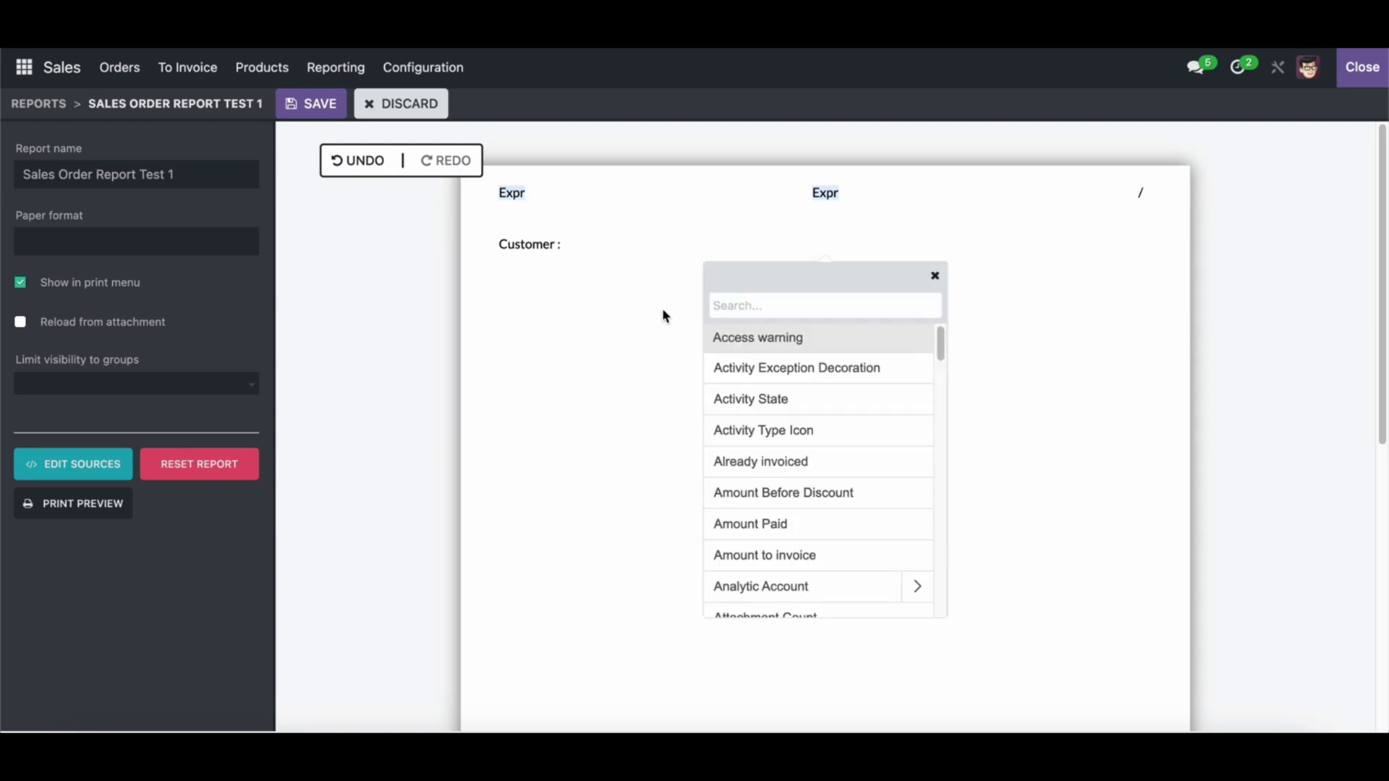
text(Cu)
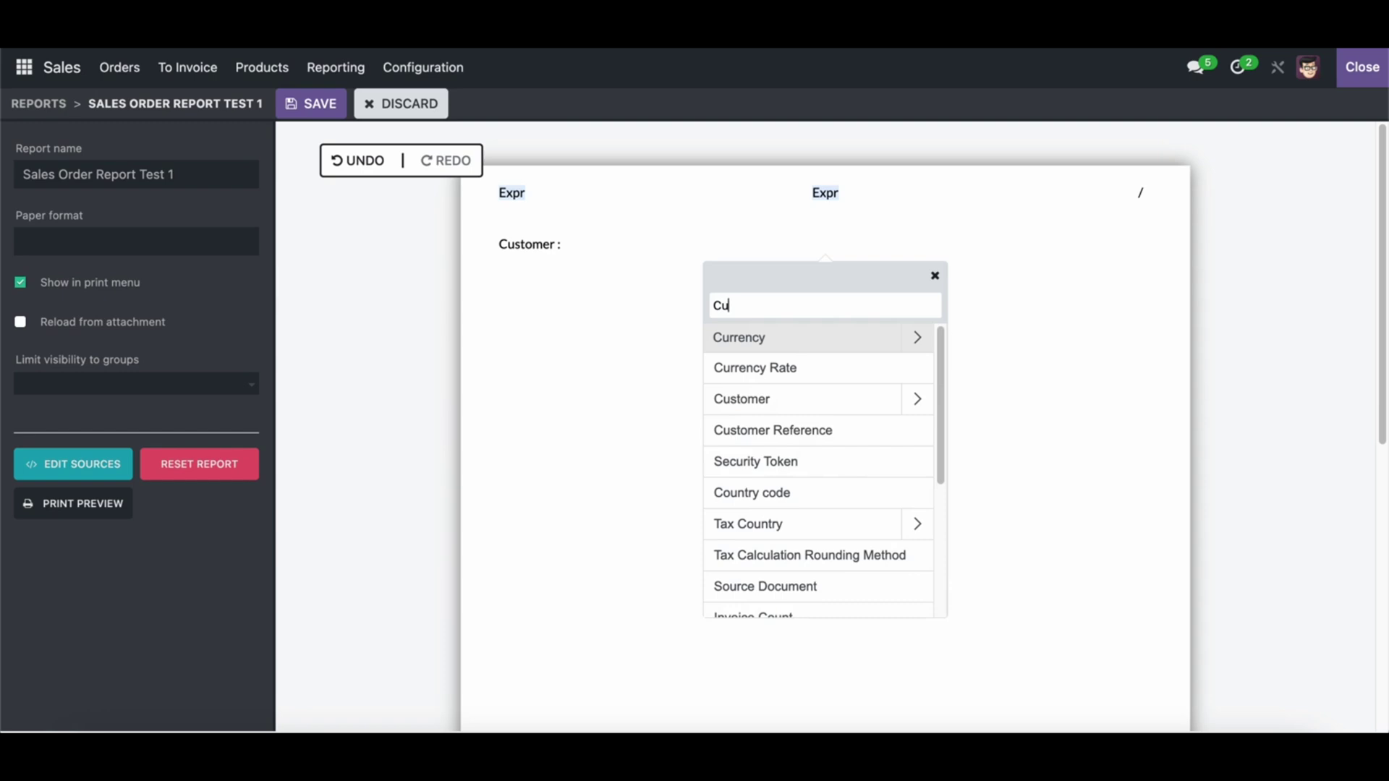
click(773, 401)
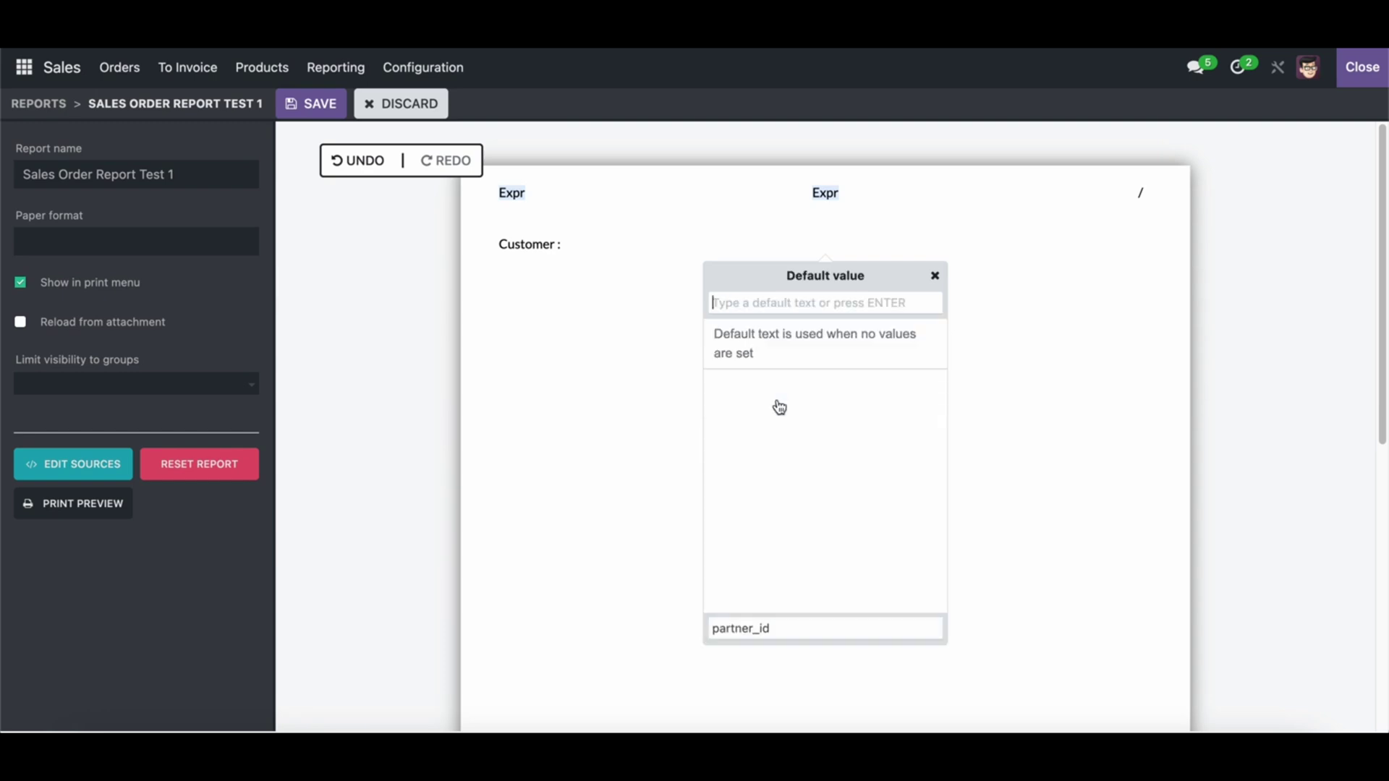
double_click(747, 631)
key(ctrl+c)
click(756, 304)
key(ctrl+v)
key(Return)
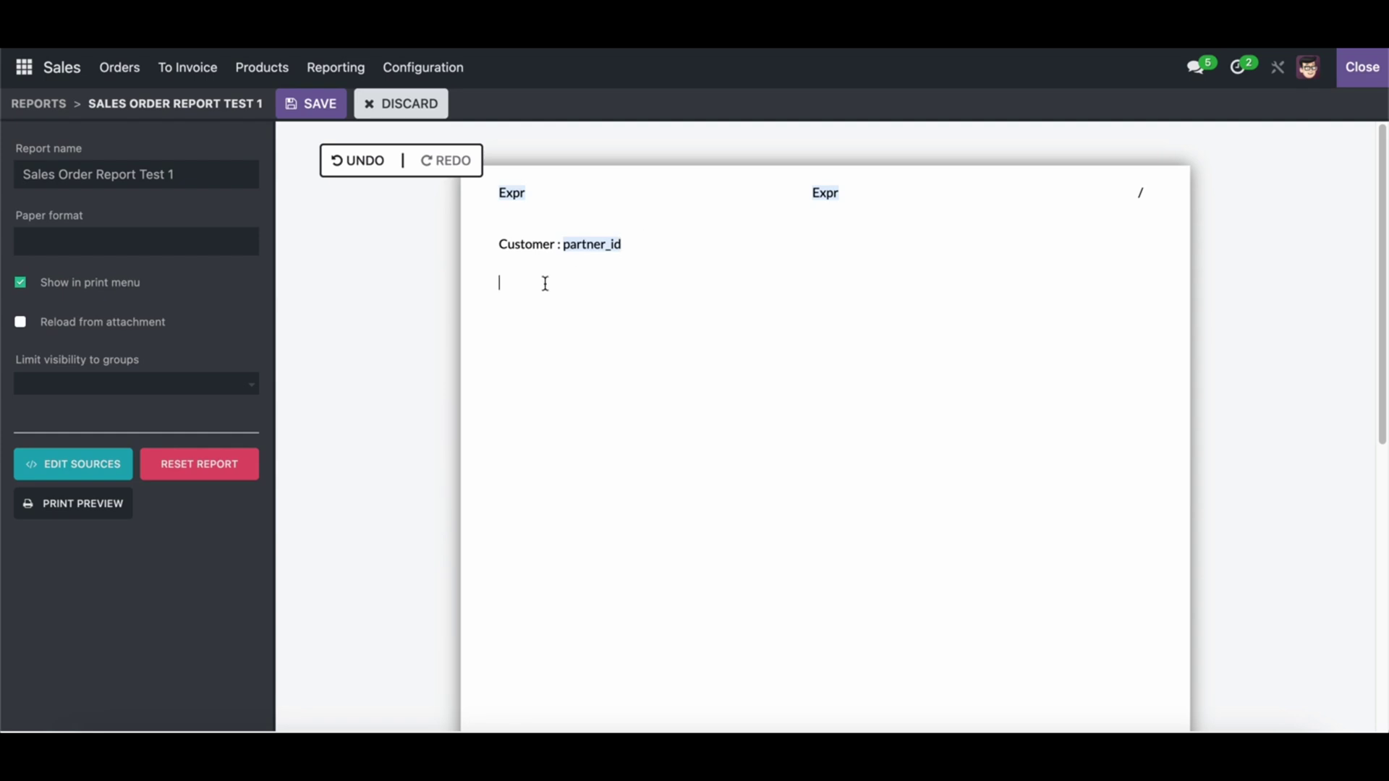
text(/)
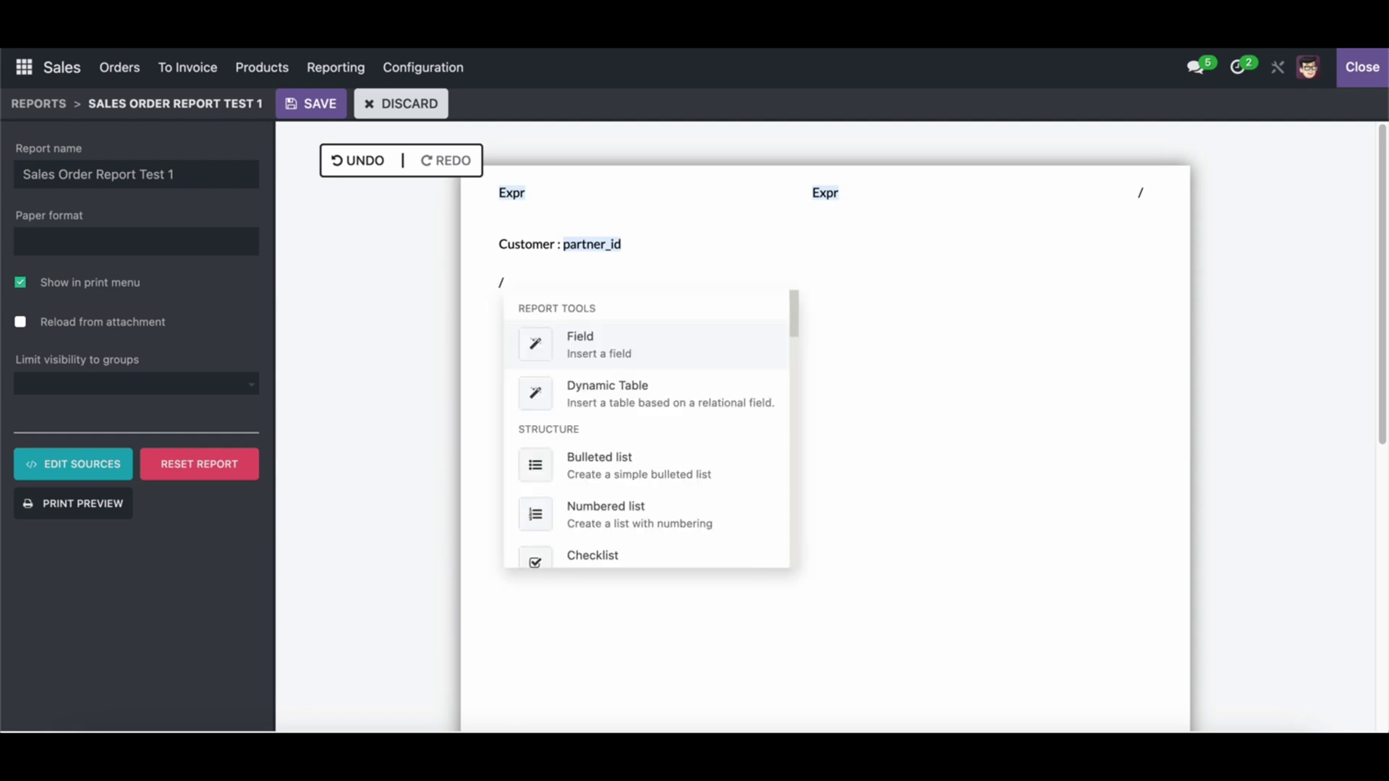
- Insert an Order Lines table with order_line as its default value
click(581, 347)
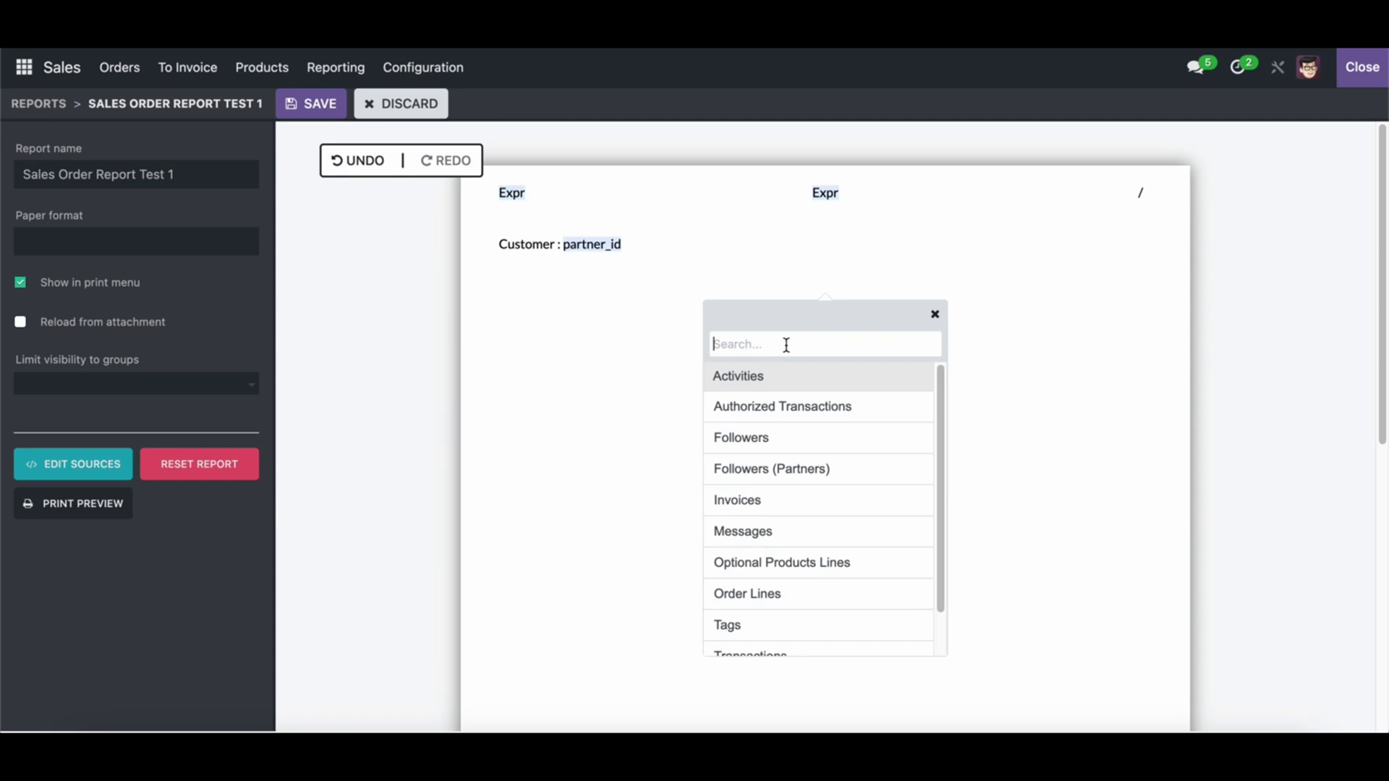
text(orde)
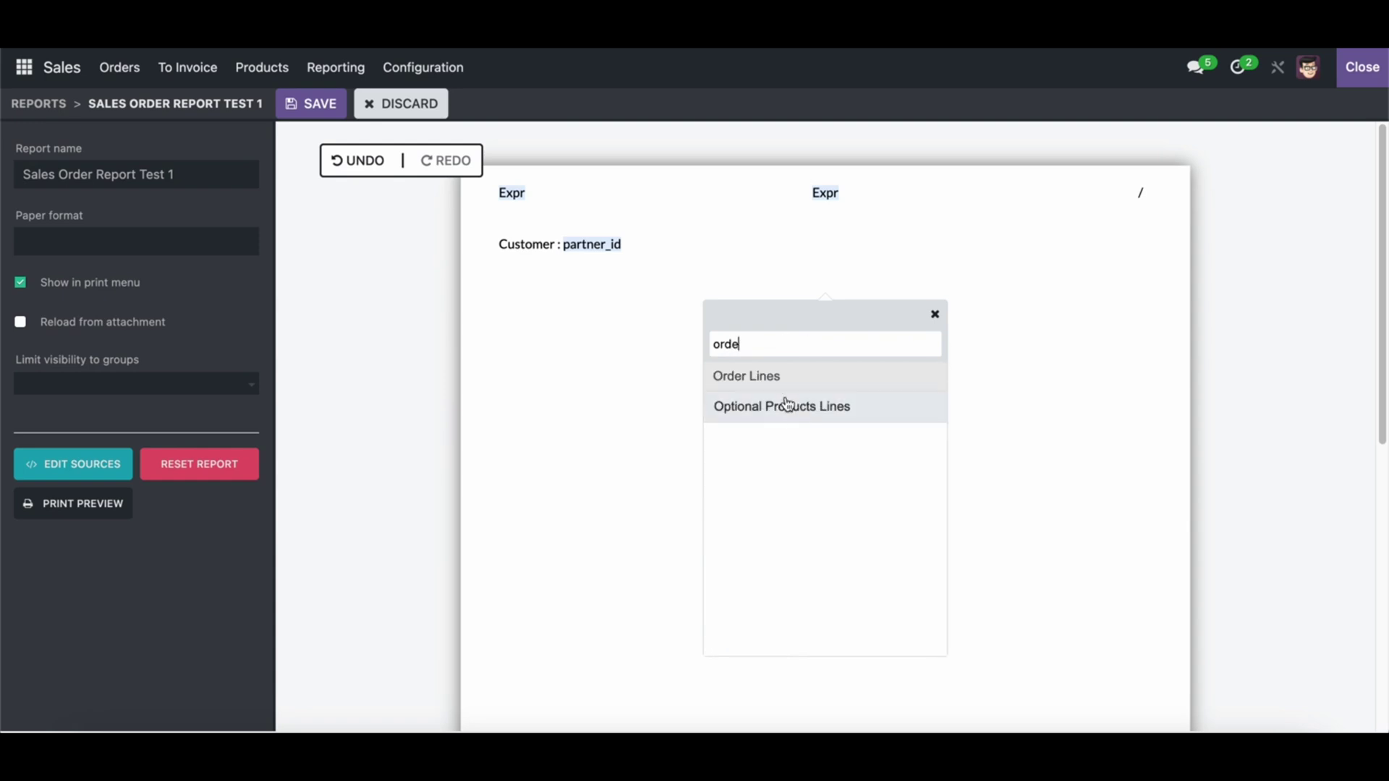
key(BackSpace)
click(762, 389)
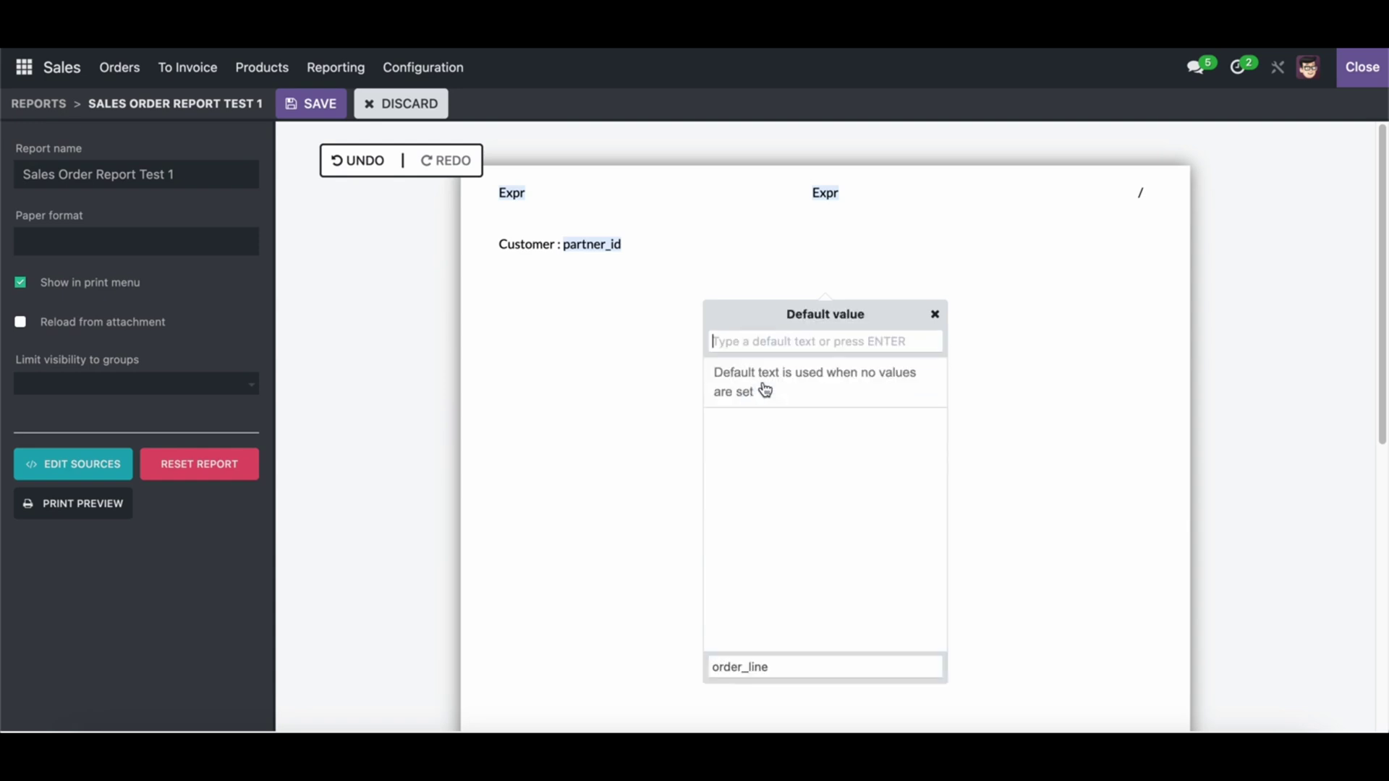
double_click(756, 668)
key(ctrl+c)
click(754, 340)
key(ctrl+v)
key(Return)
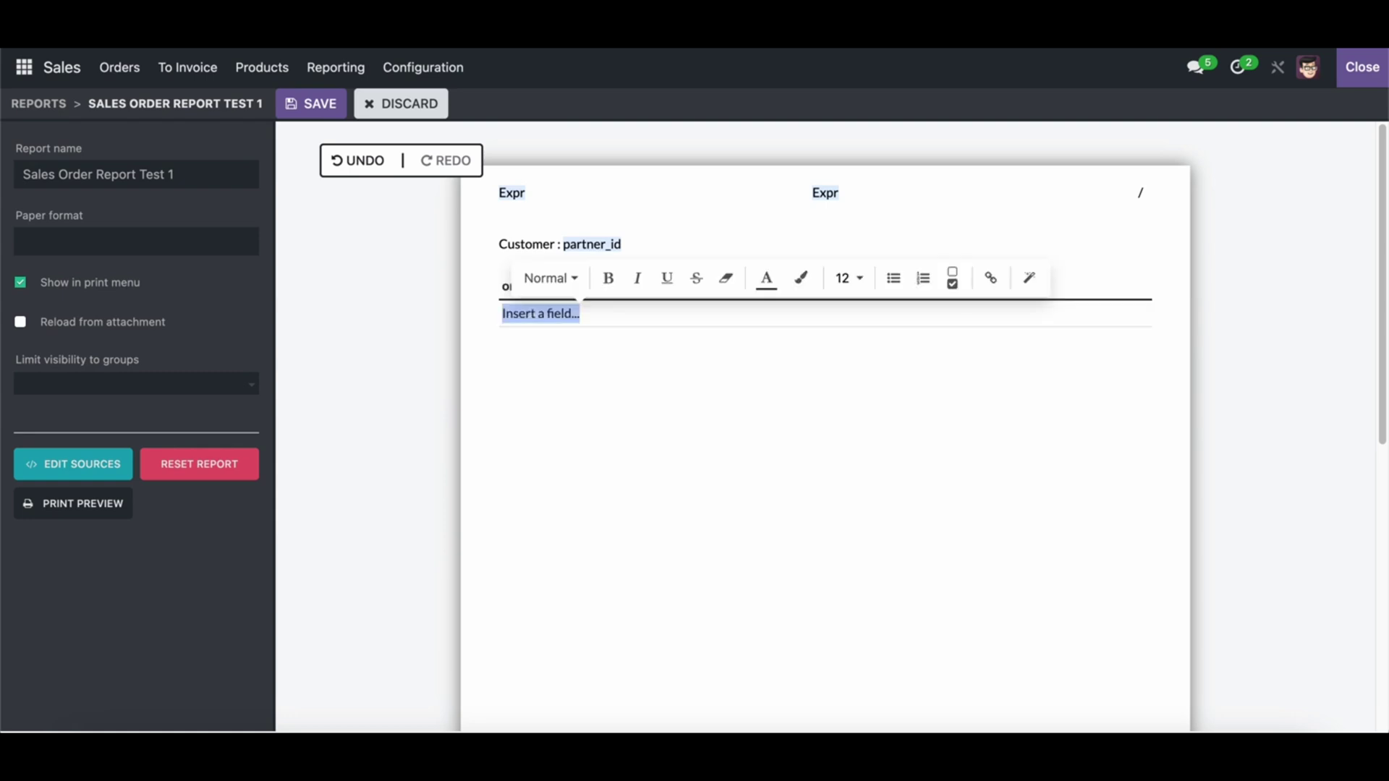
- Select the 'Insert a field...' placeholder in the table's Name cell
click(617, 317)
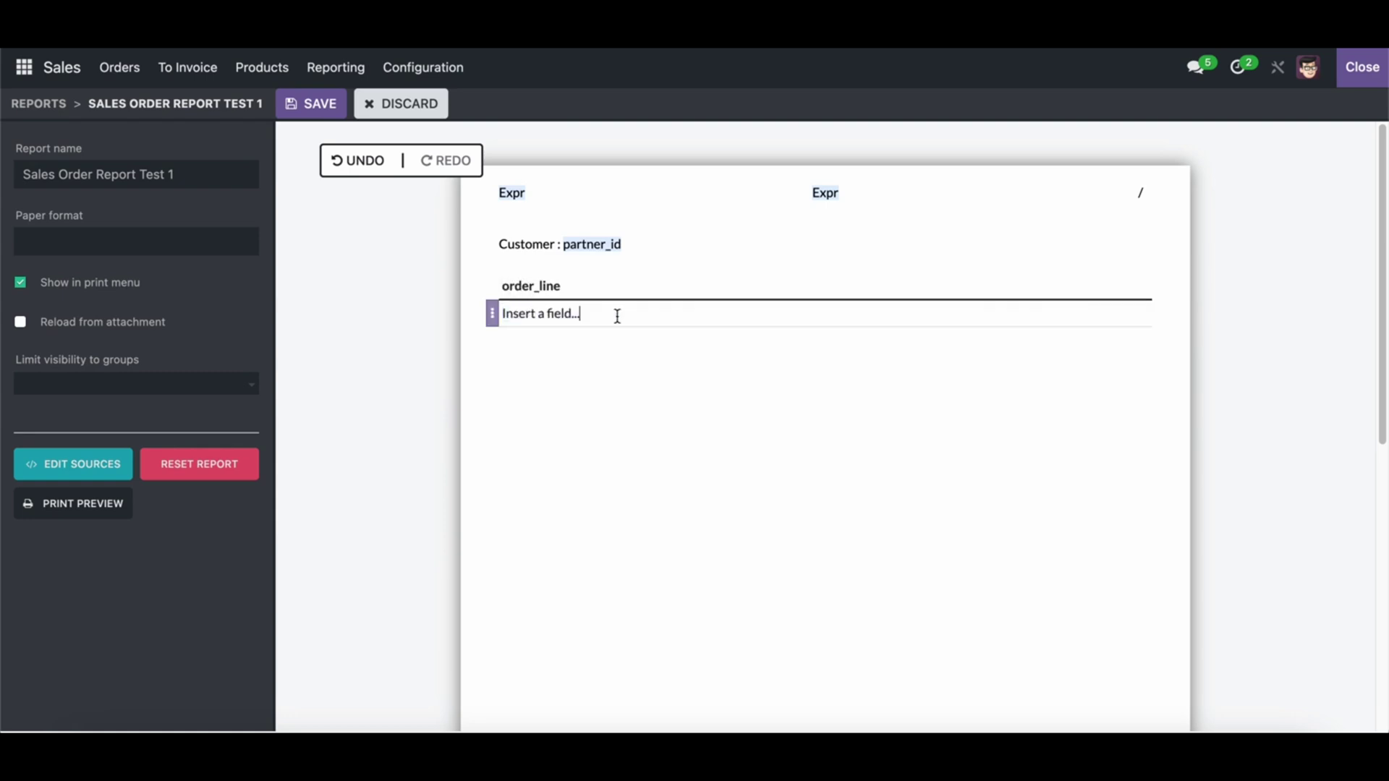
double_click(511, 286)
text(Name)
double_click(550, 313)
click(601, 313)
drag(625, 313, 473, 321)
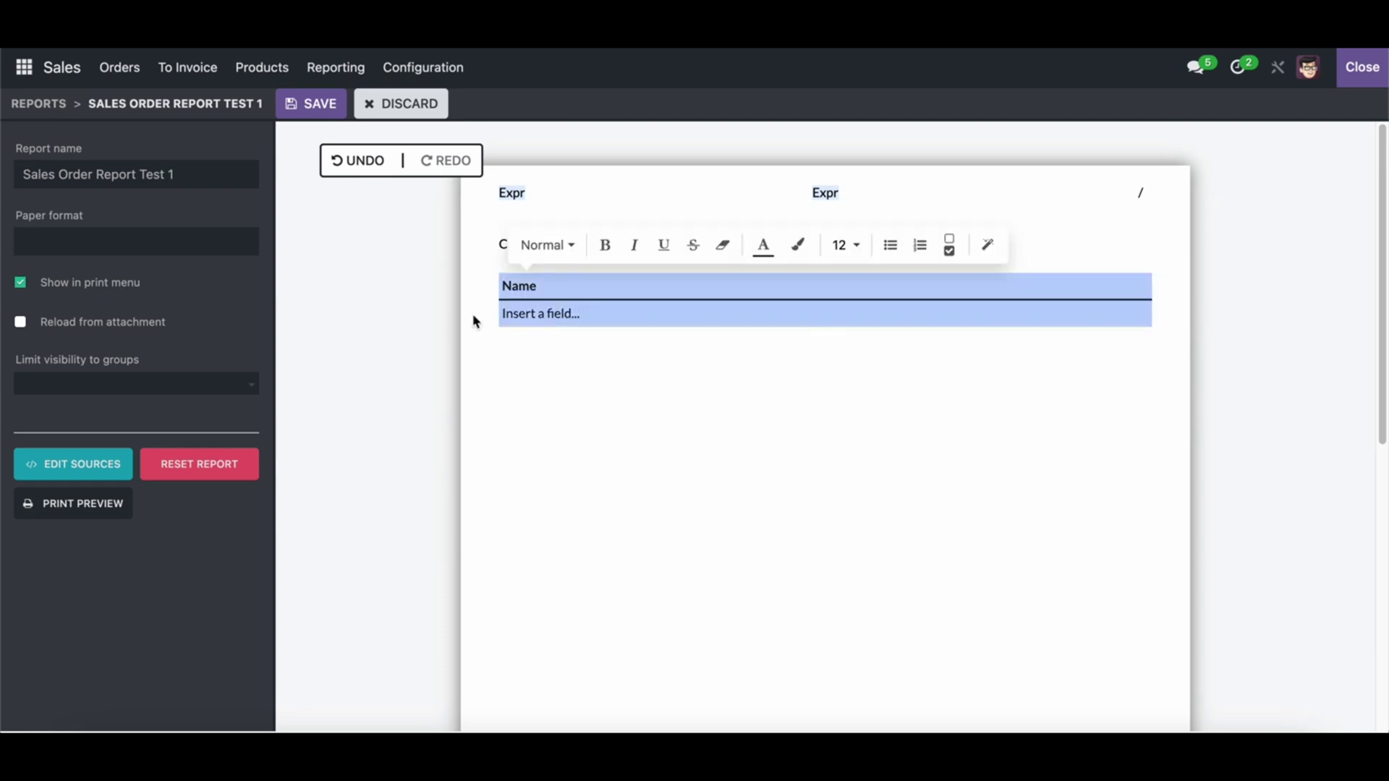
click(597, 314)
drag(596, 313, 492, 314)
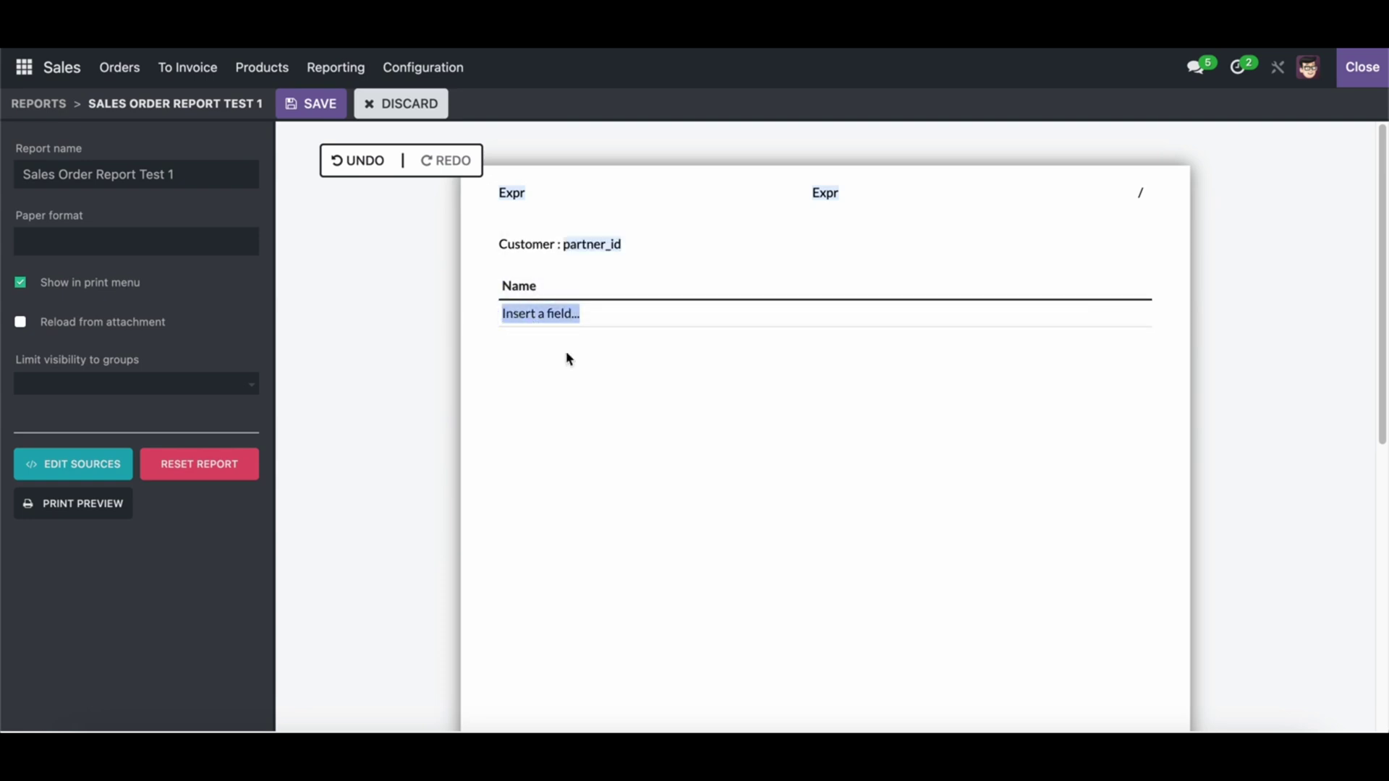
text(/fi)
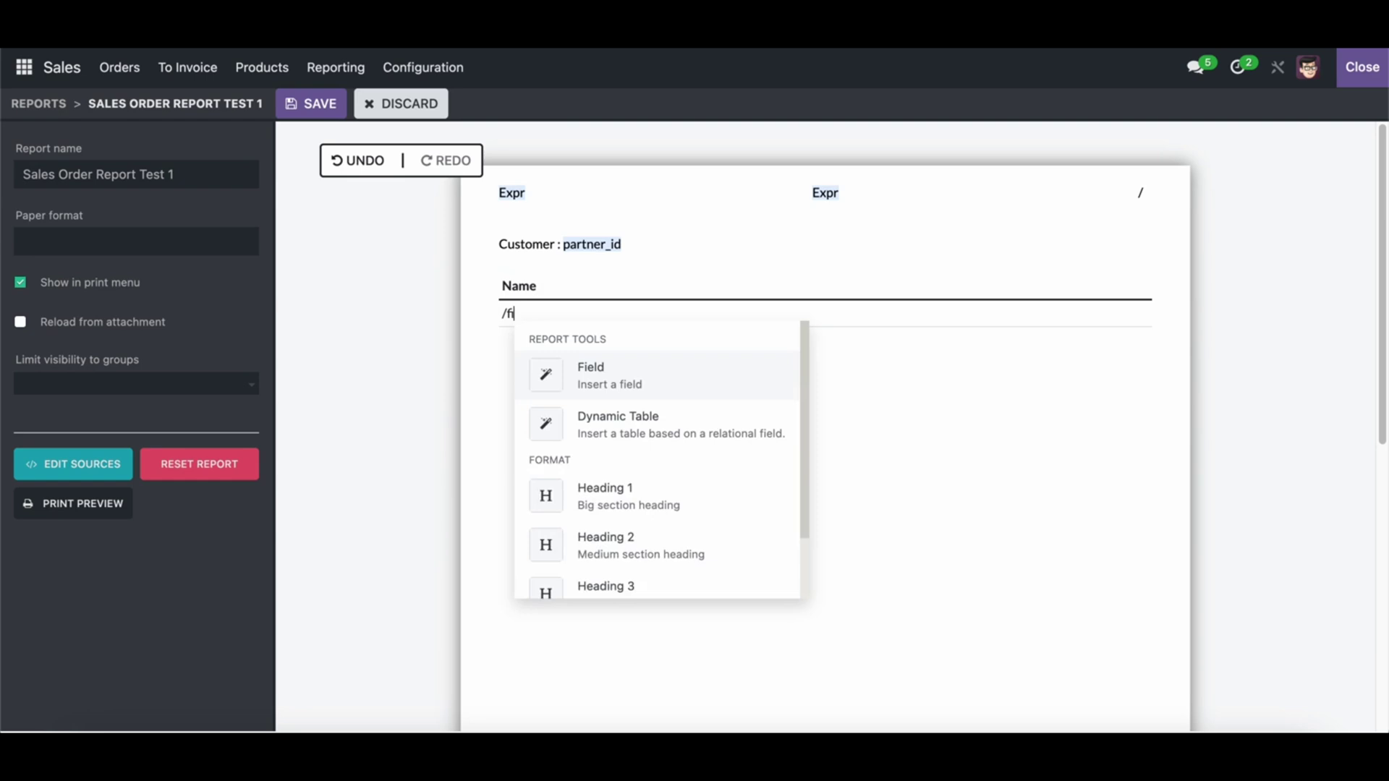
text(le)
- Put the Display Name field (display_name) into the Name cell
key(BackSpace)
key(BackSpace)
key(BackSpace)
text(fie)
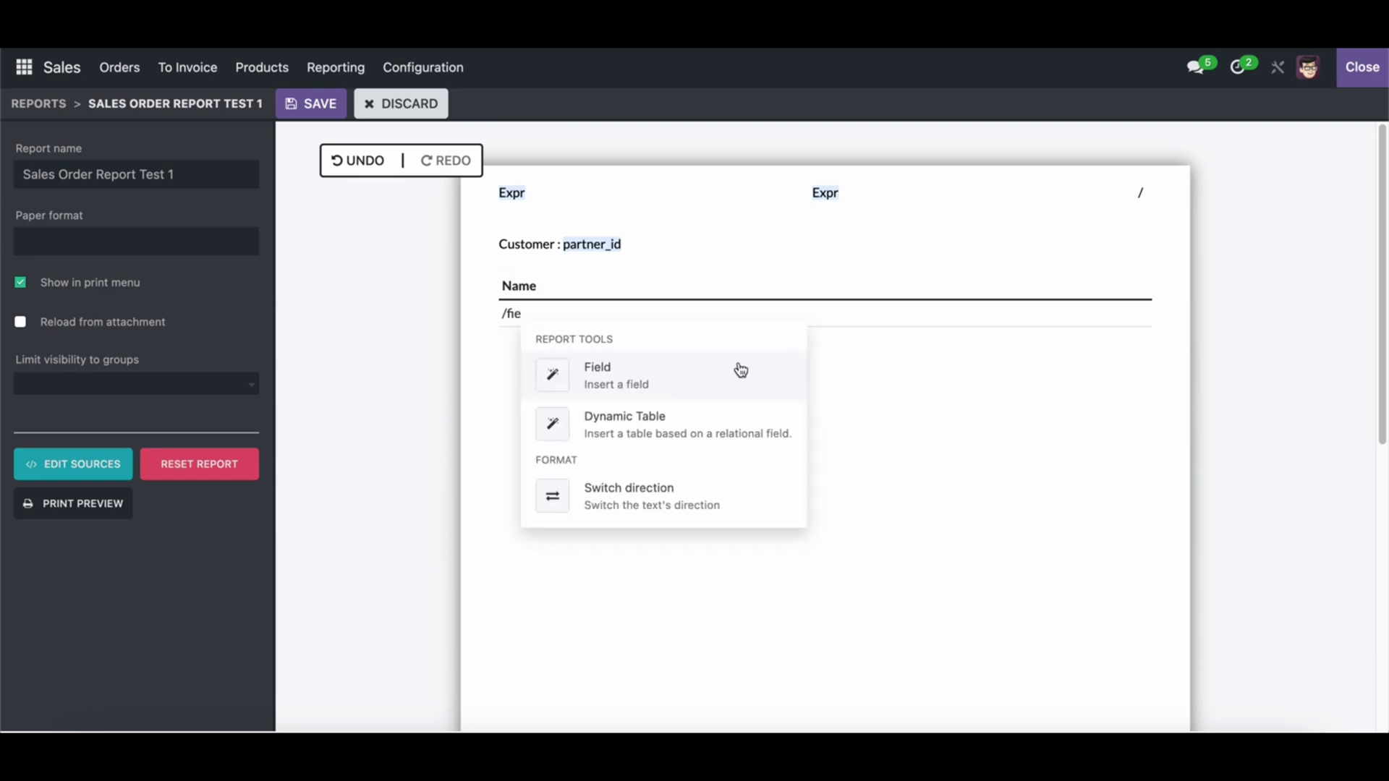
click(738, 369)
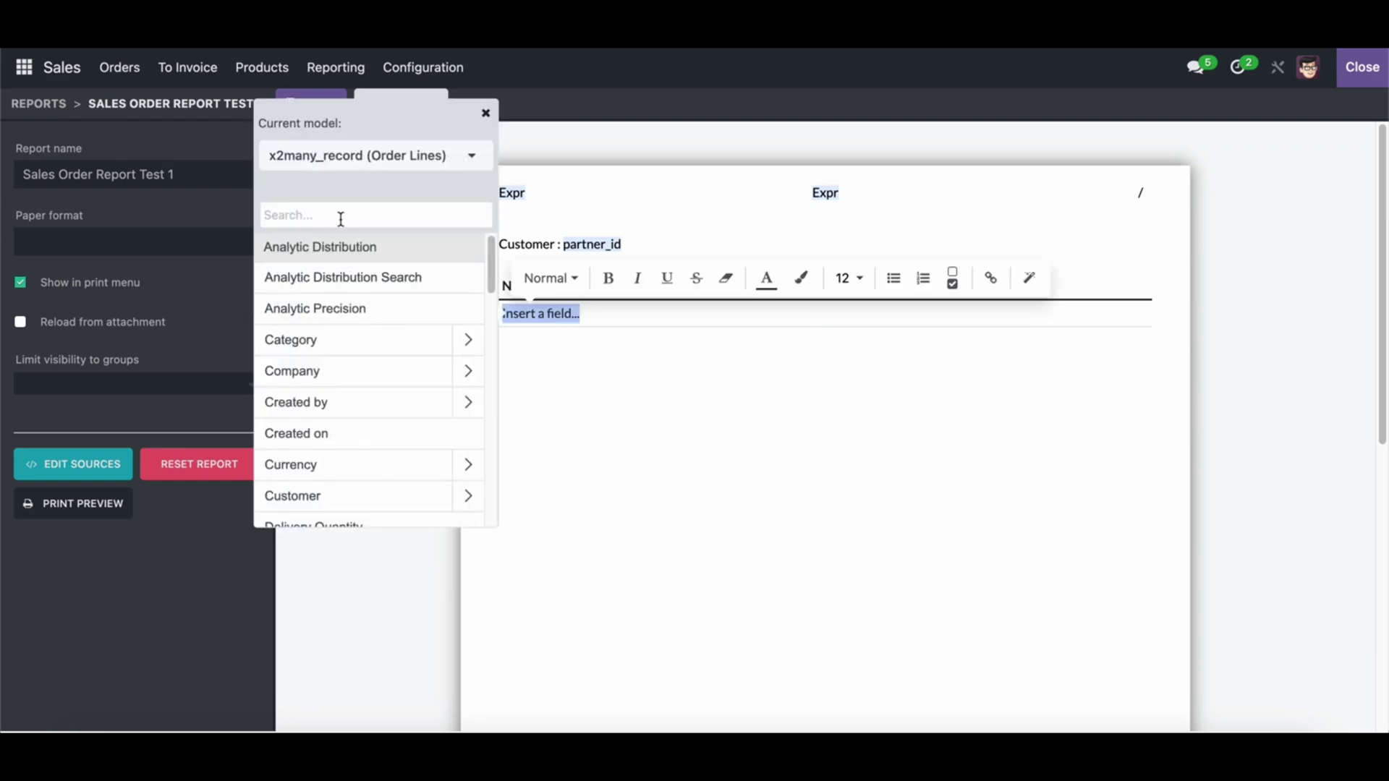
text(dis)
click(342, 275)
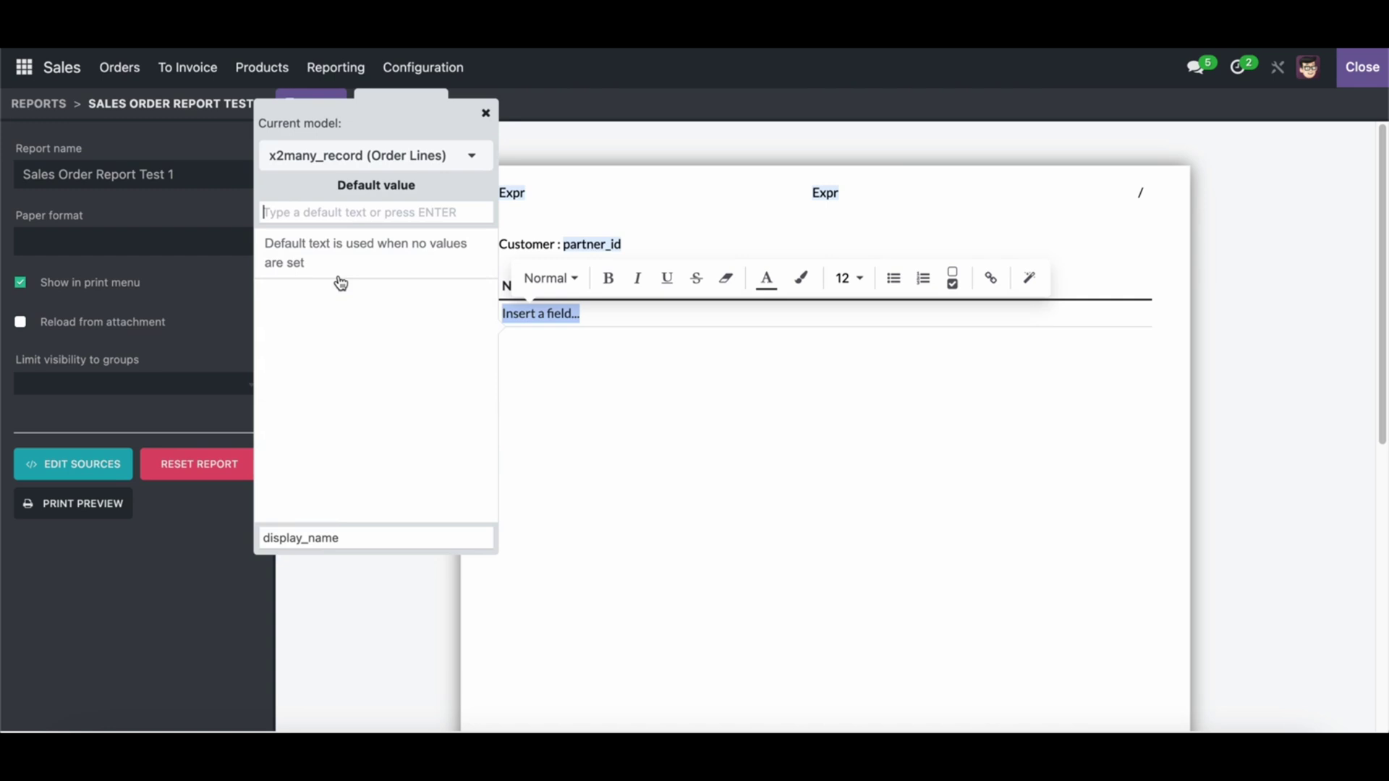
double_click(316, 542)
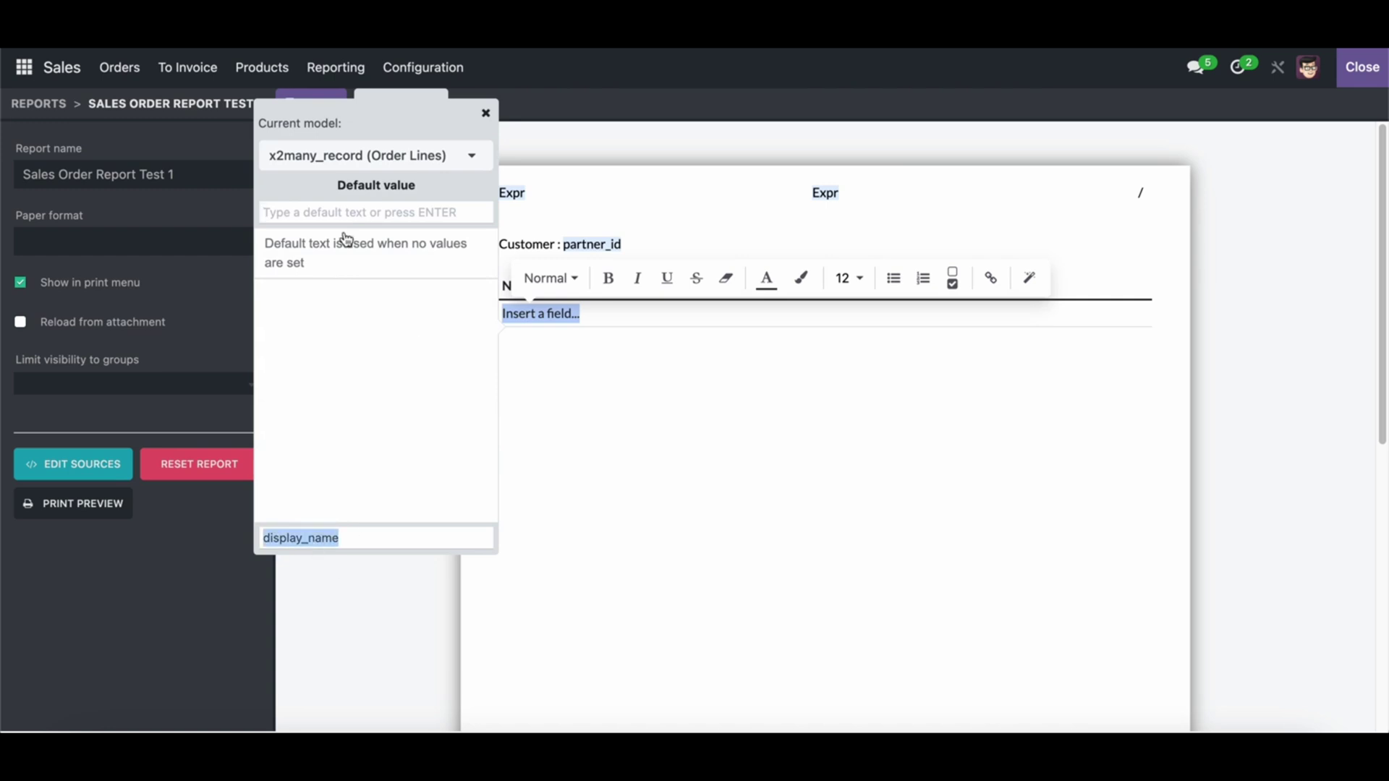
click(333, 212)
key(Return)
mouse_move(785, 285)
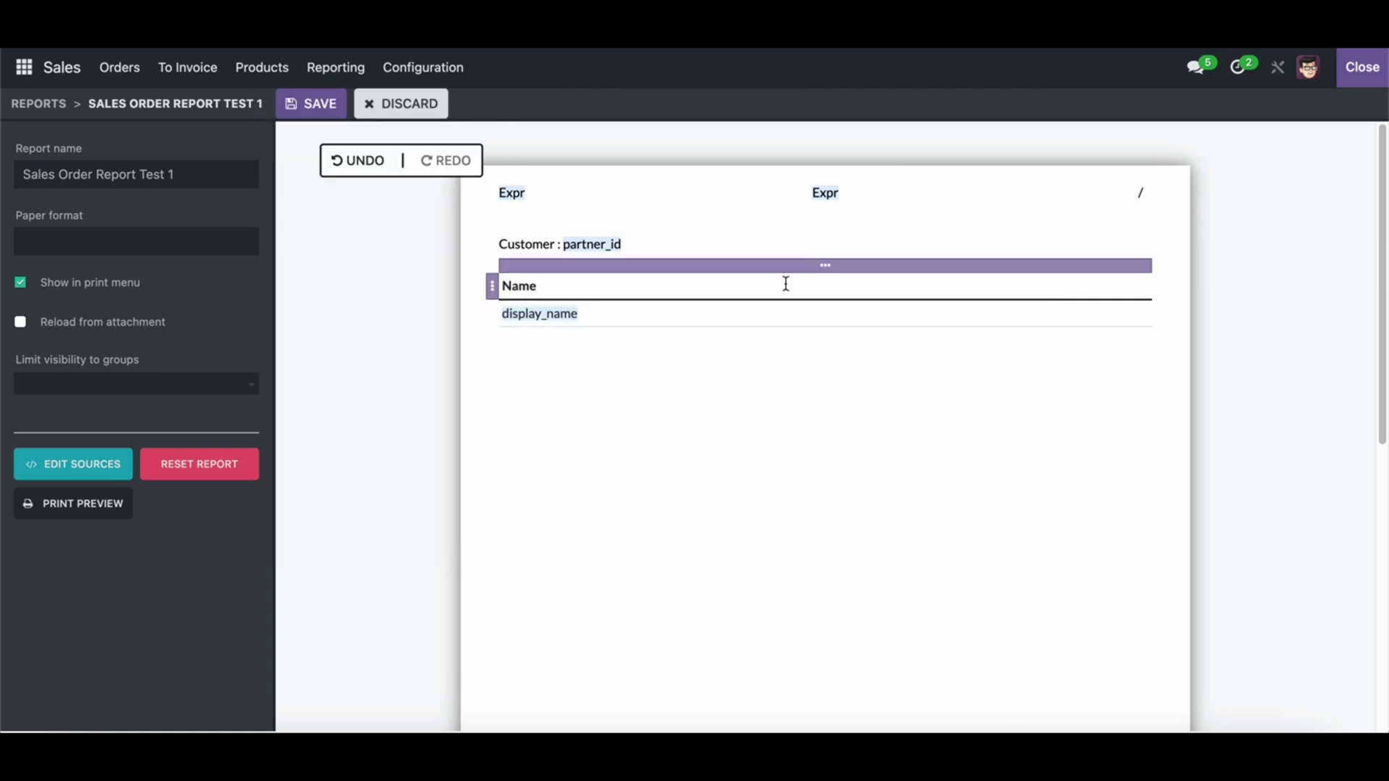
- Add a column headed Qty to the right of Name
click(824, 265)
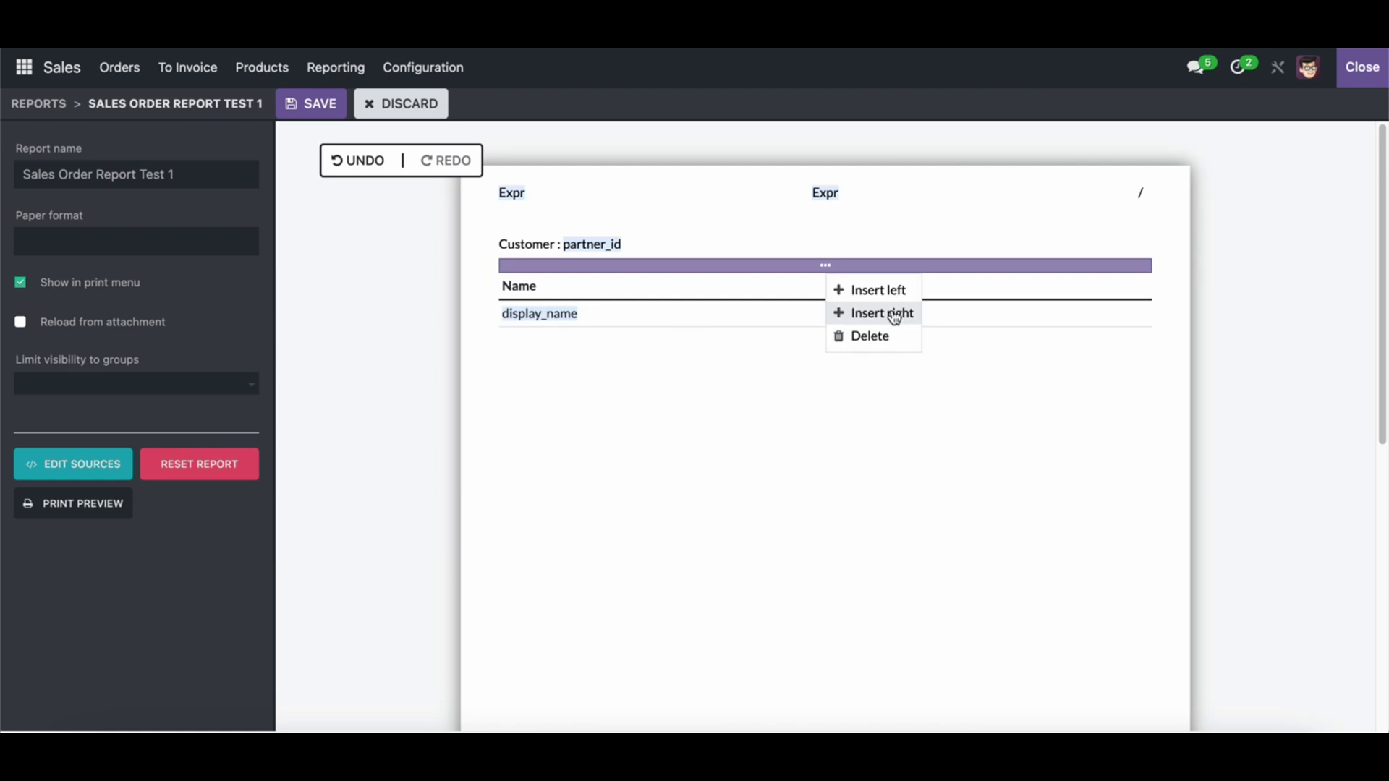
click(892, 313)
click(855, 286)
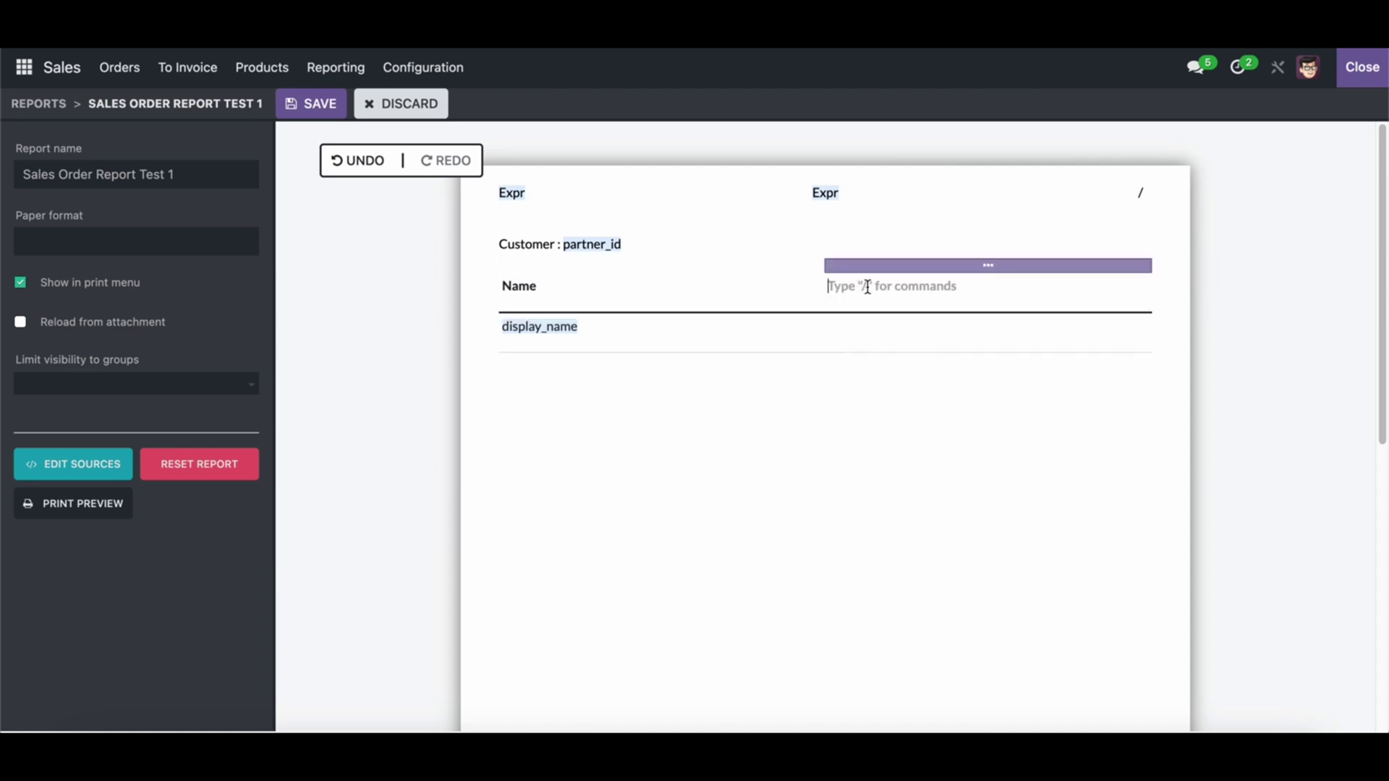
text(Qty)
- Fill the cell below Qty with the Quantity field (product_uom_qty)
click(883, 326)
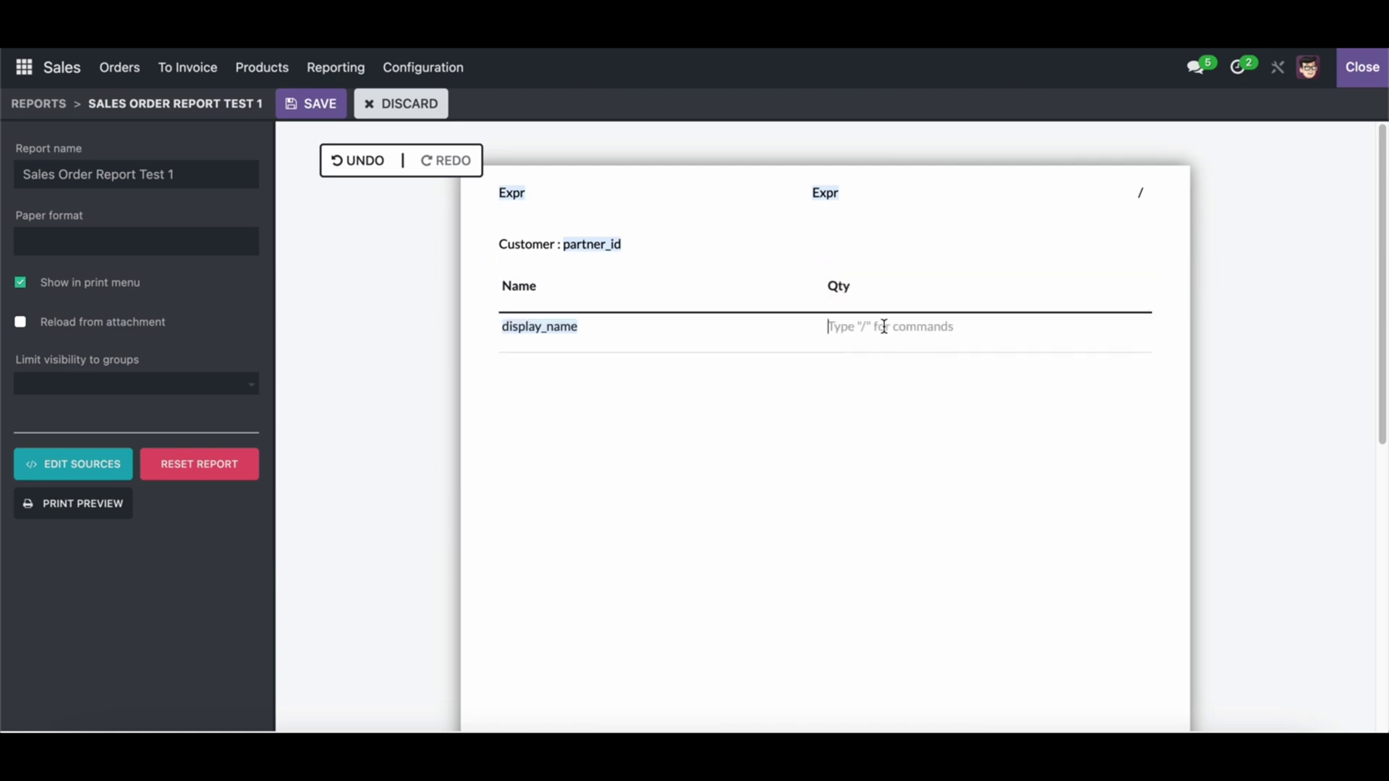
text(/)
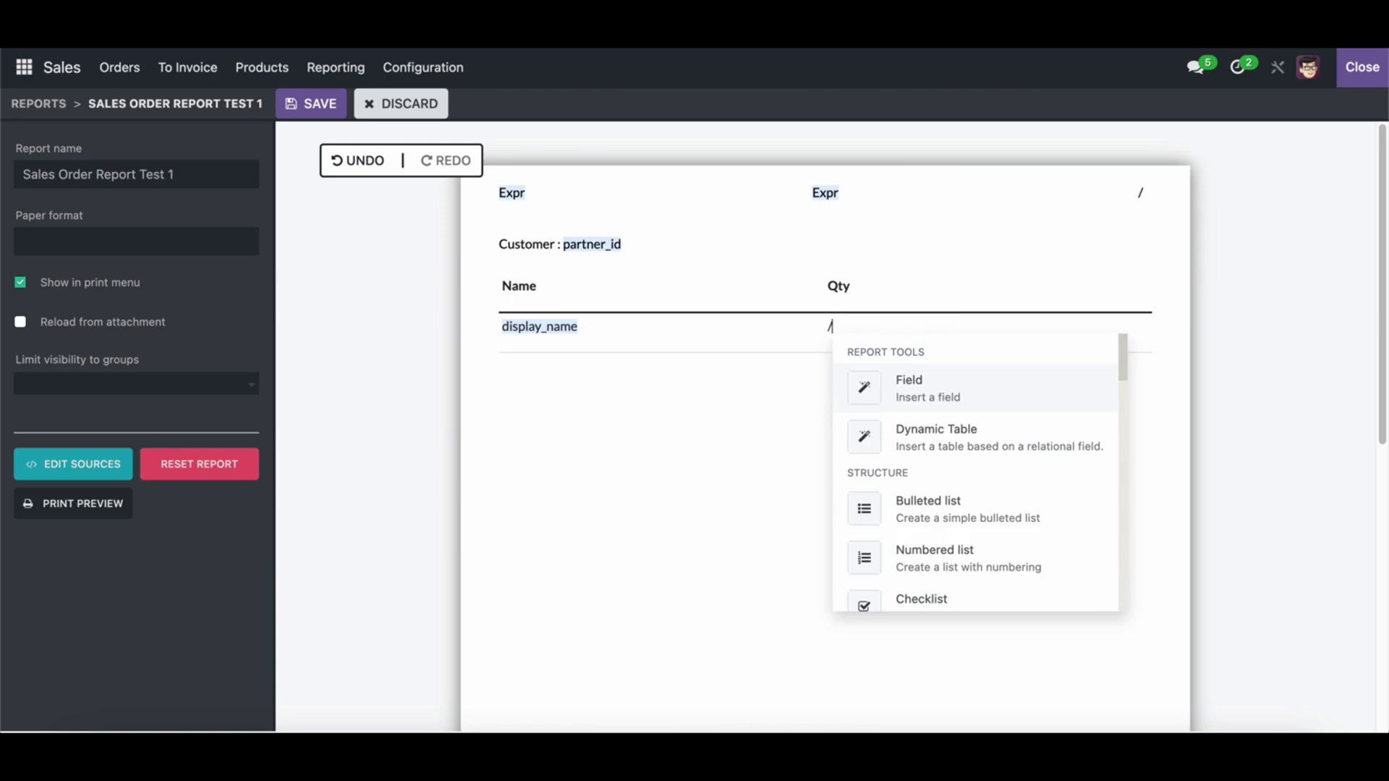
text(q)
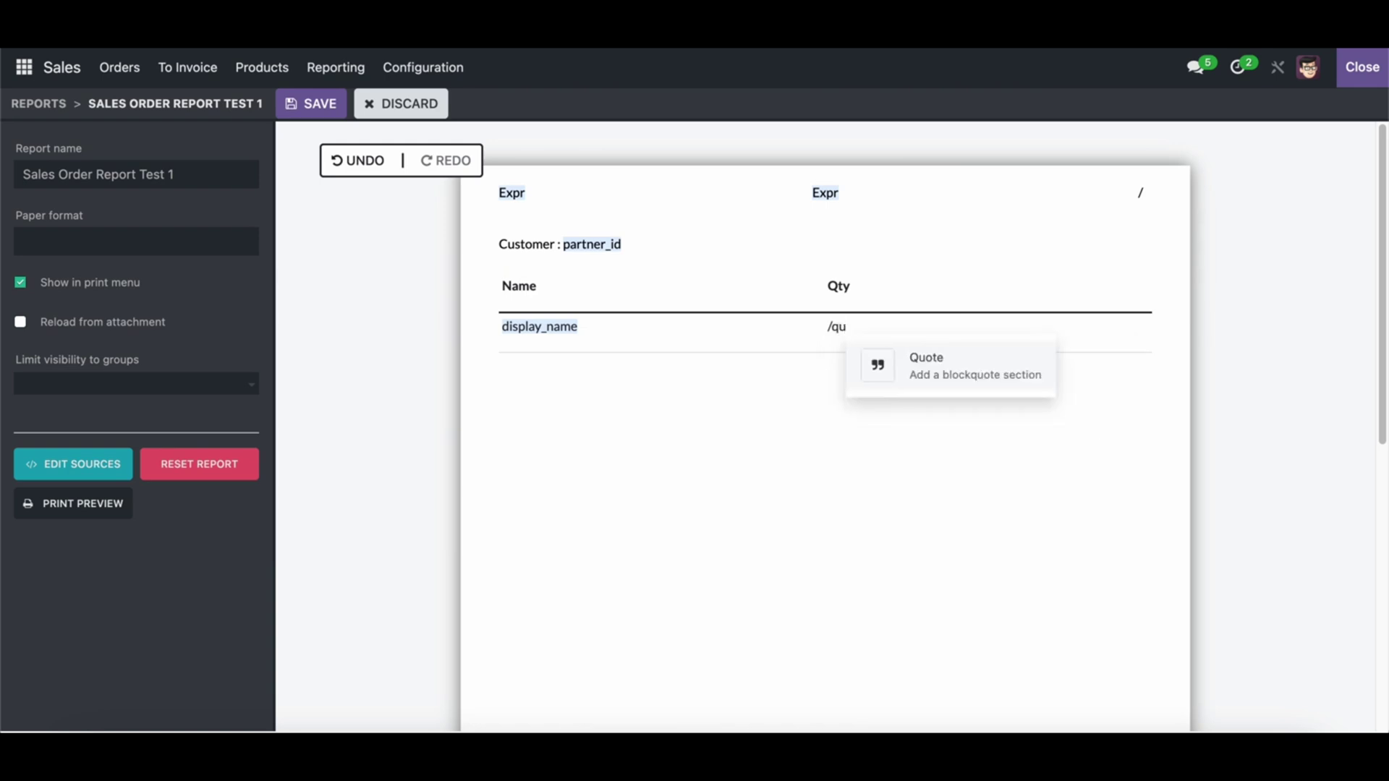
key(BackSpace)
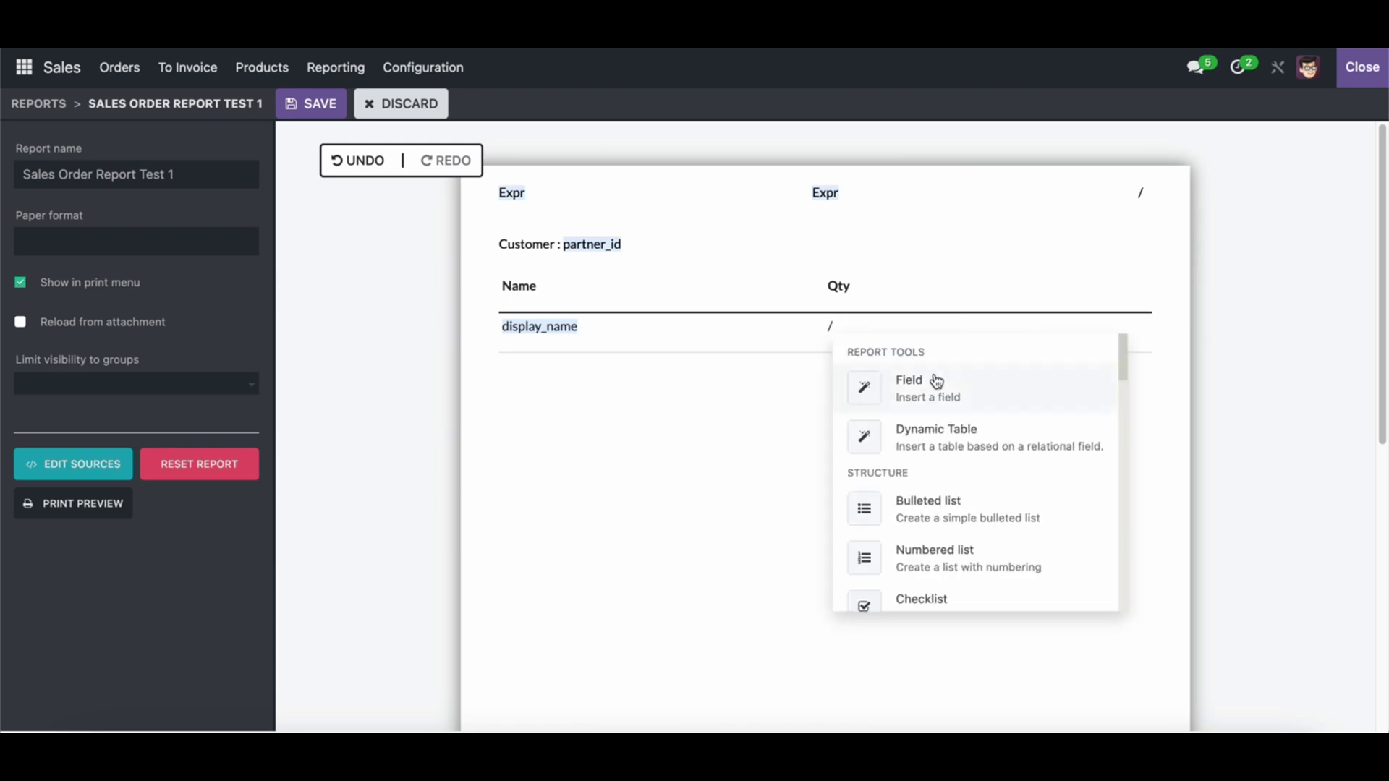
click(936, 380)
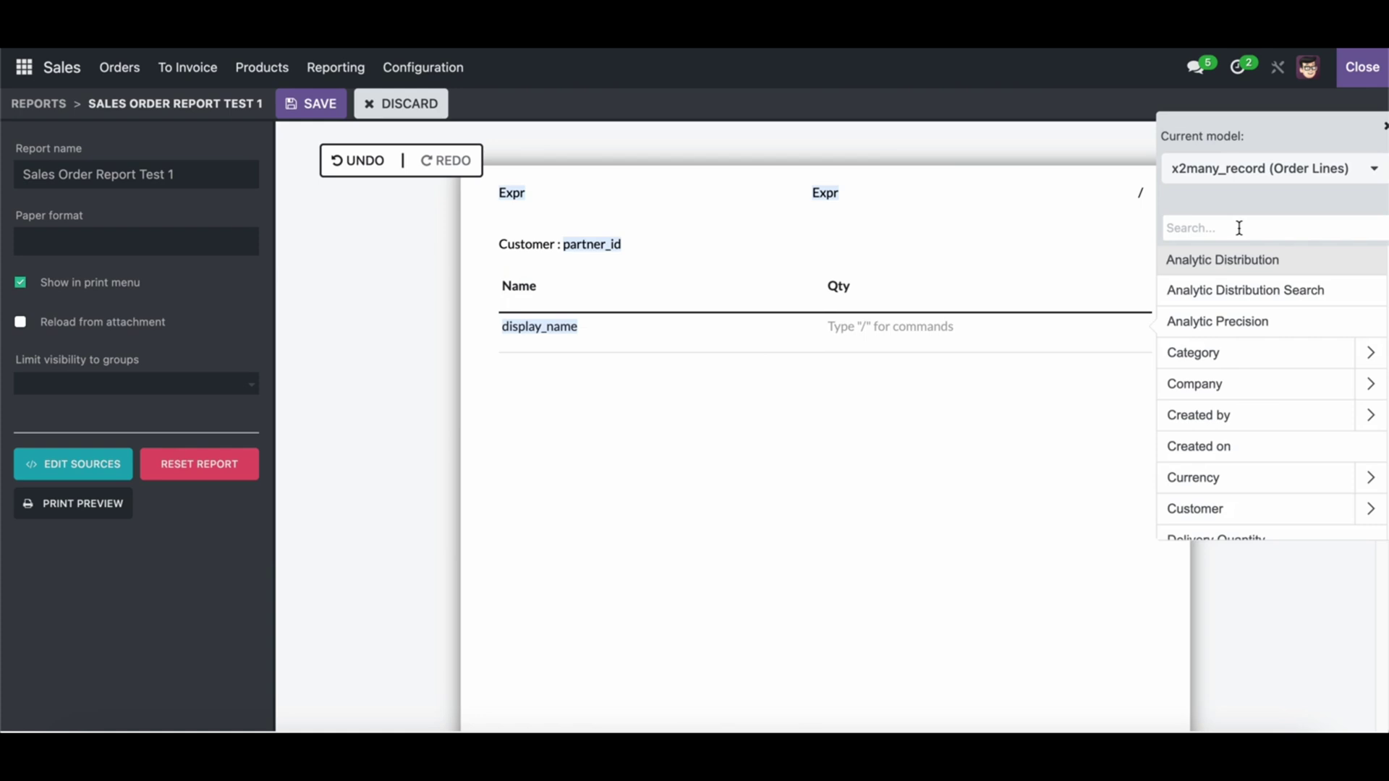
text(qu)
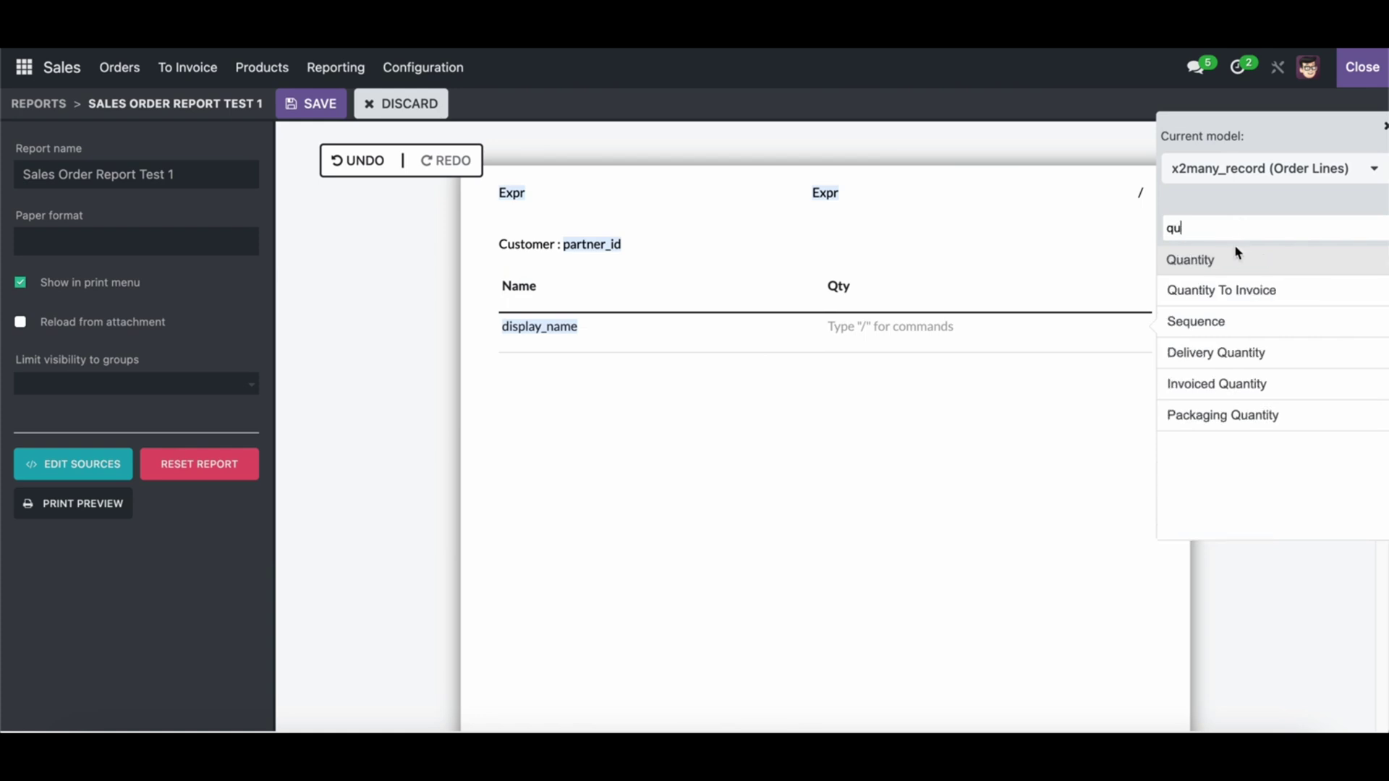
click(1234, 259)
double_click(1229, 551)
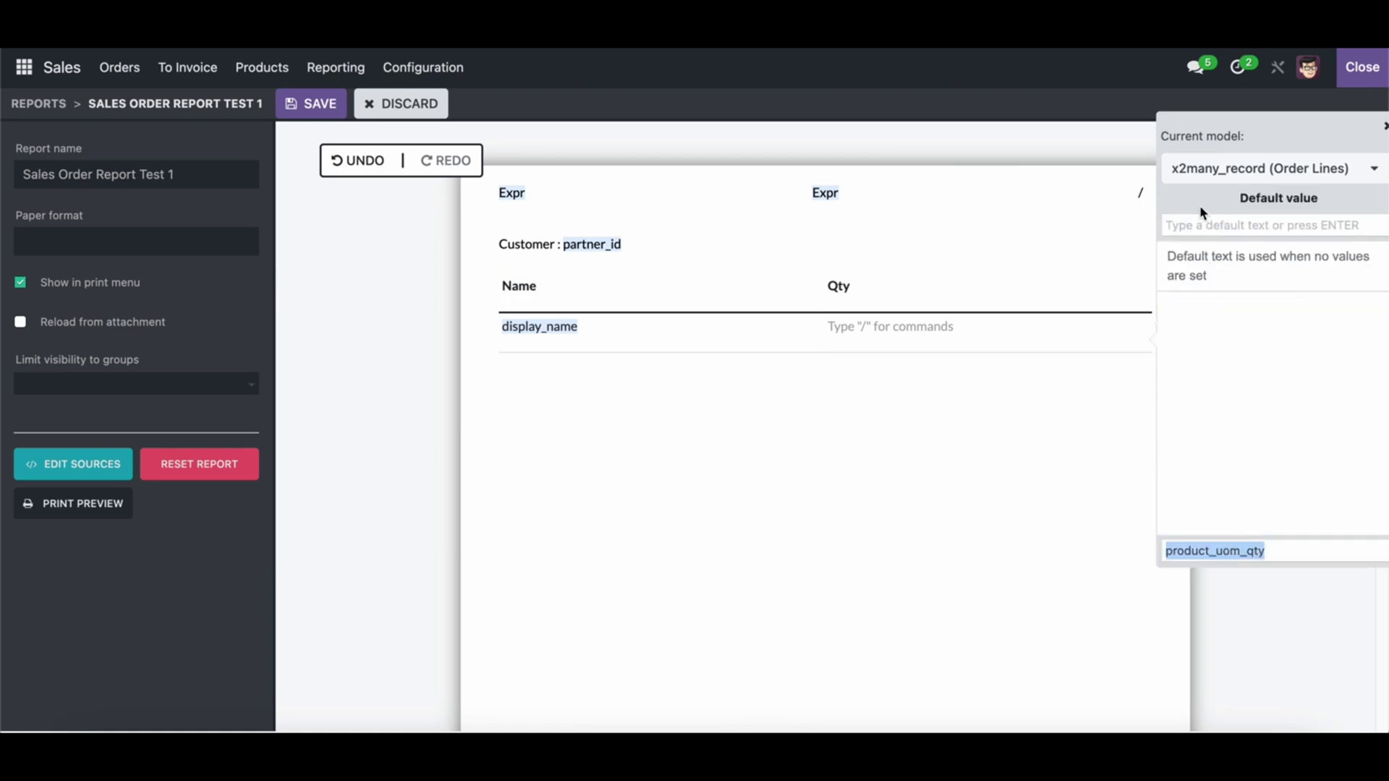
click(1205, 225)
key(Return)
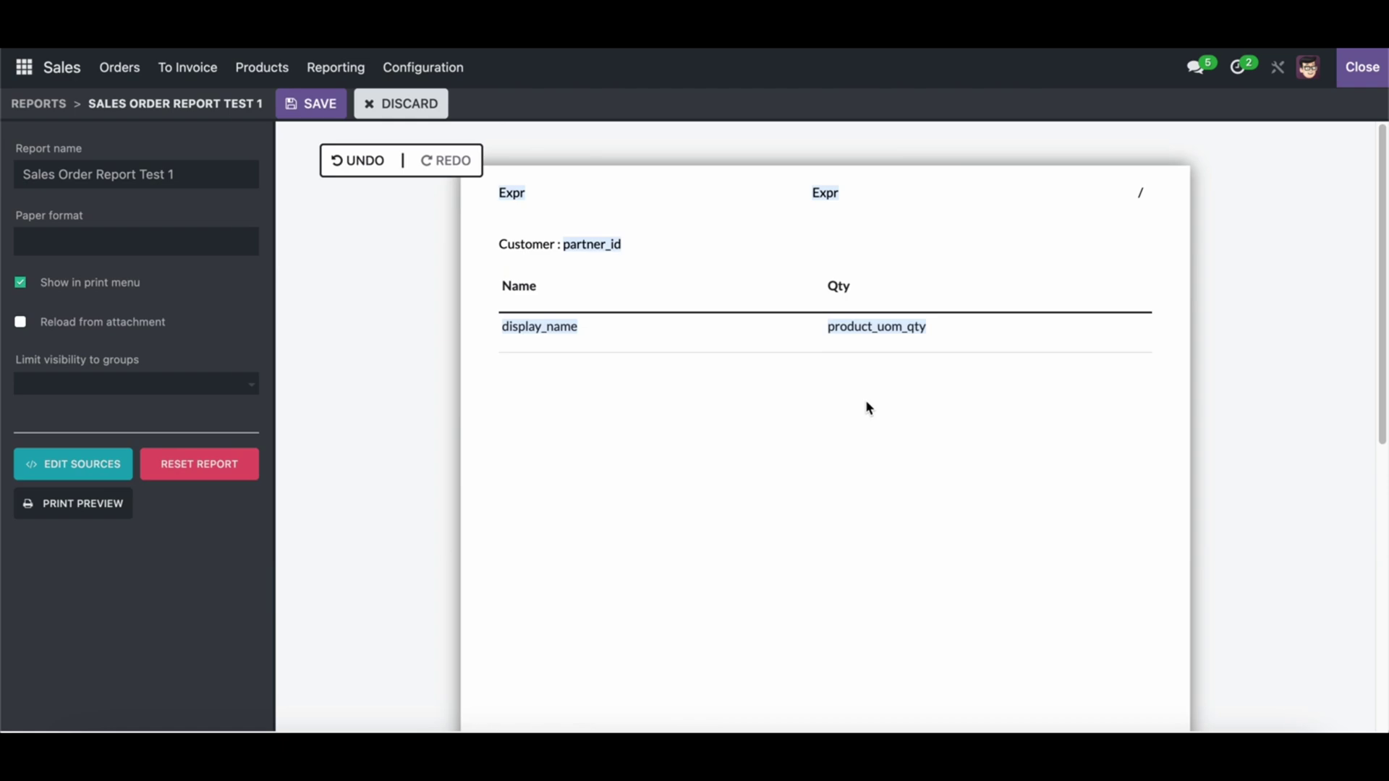
- Save the report and inspect the table's Name header row
click(324, 116)
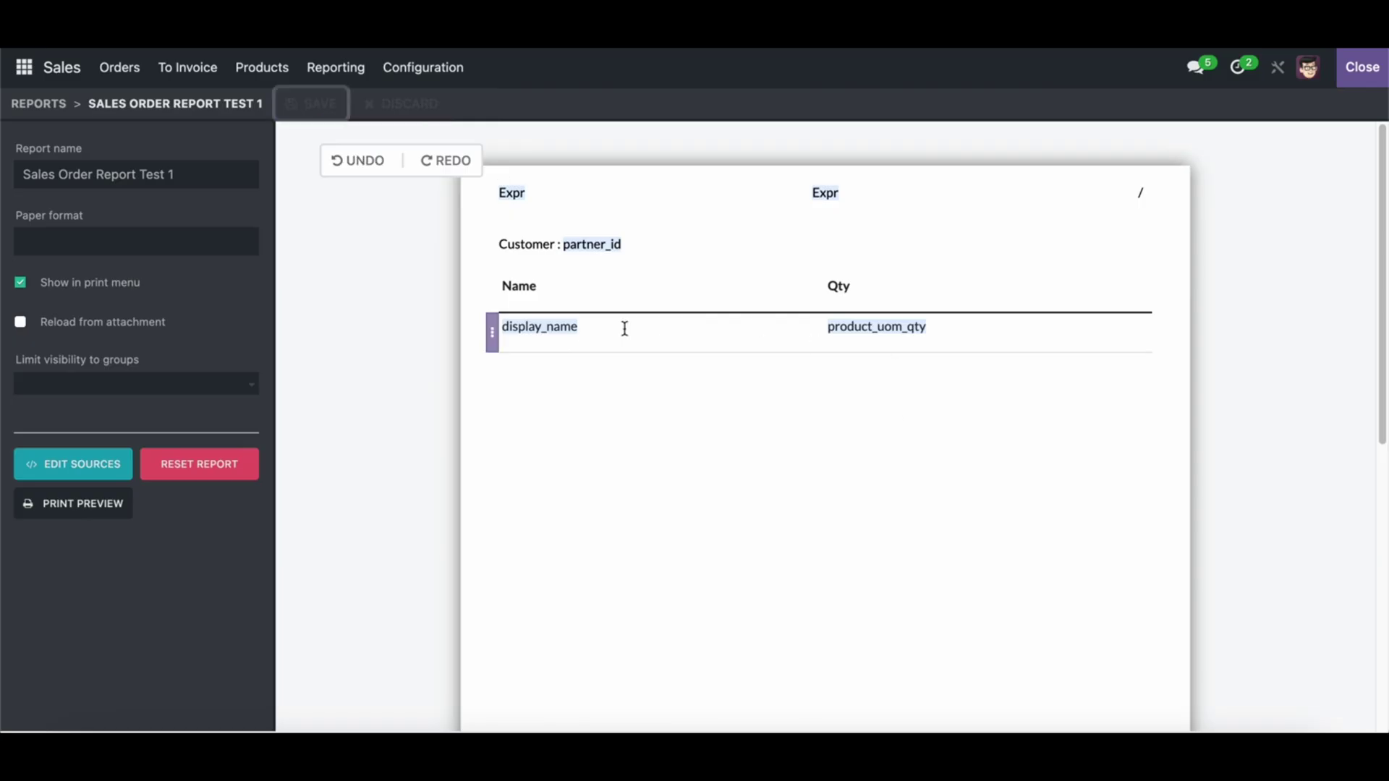
mouse_move(640, 326)
right_click(616, 303)
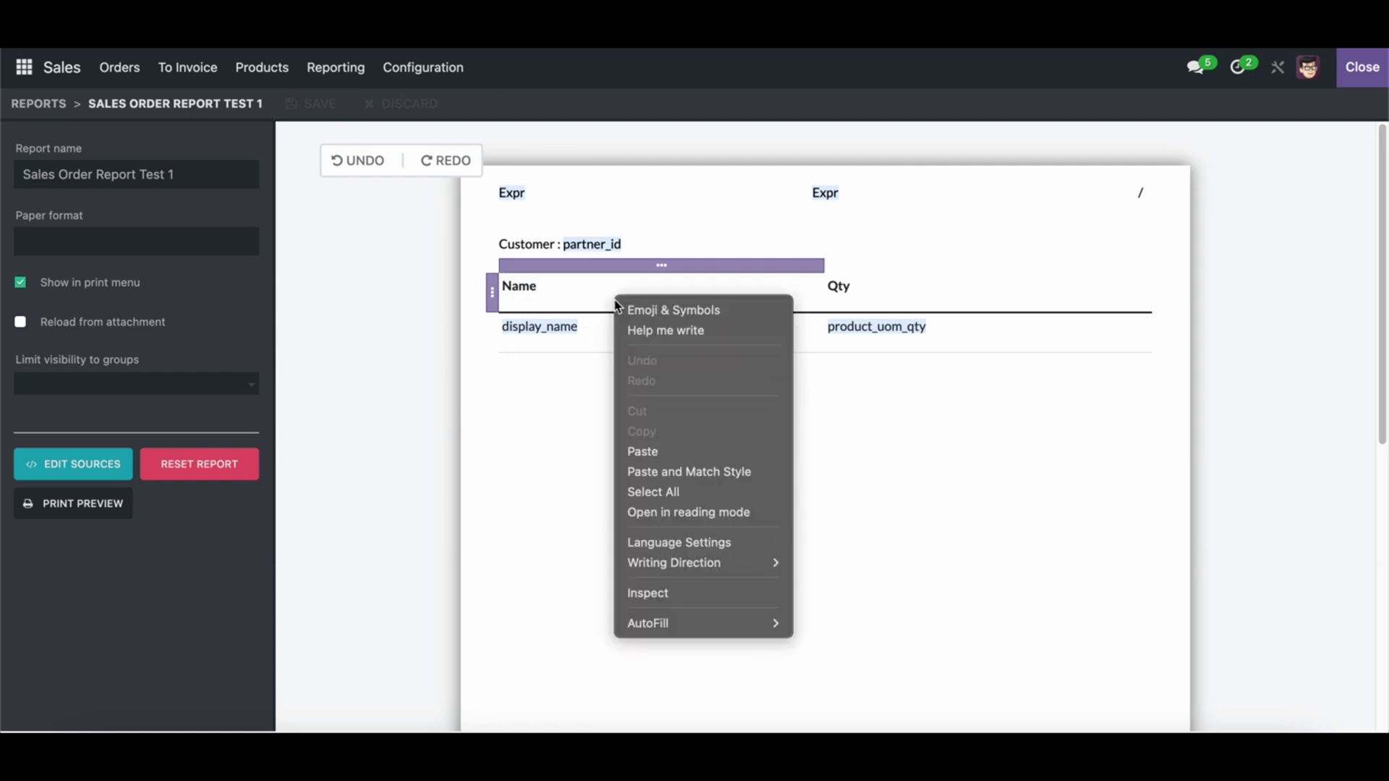
click(596, 293)
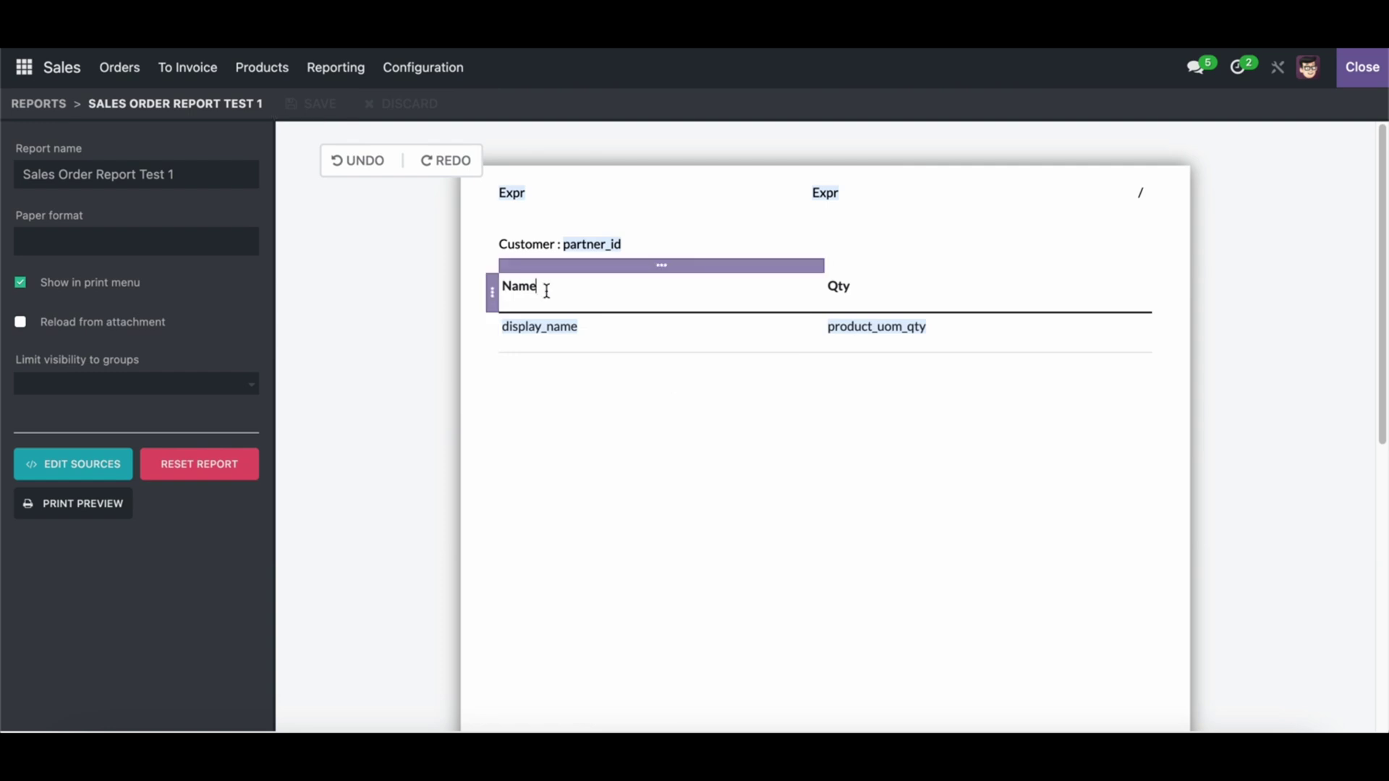
triple_click(548, 294)
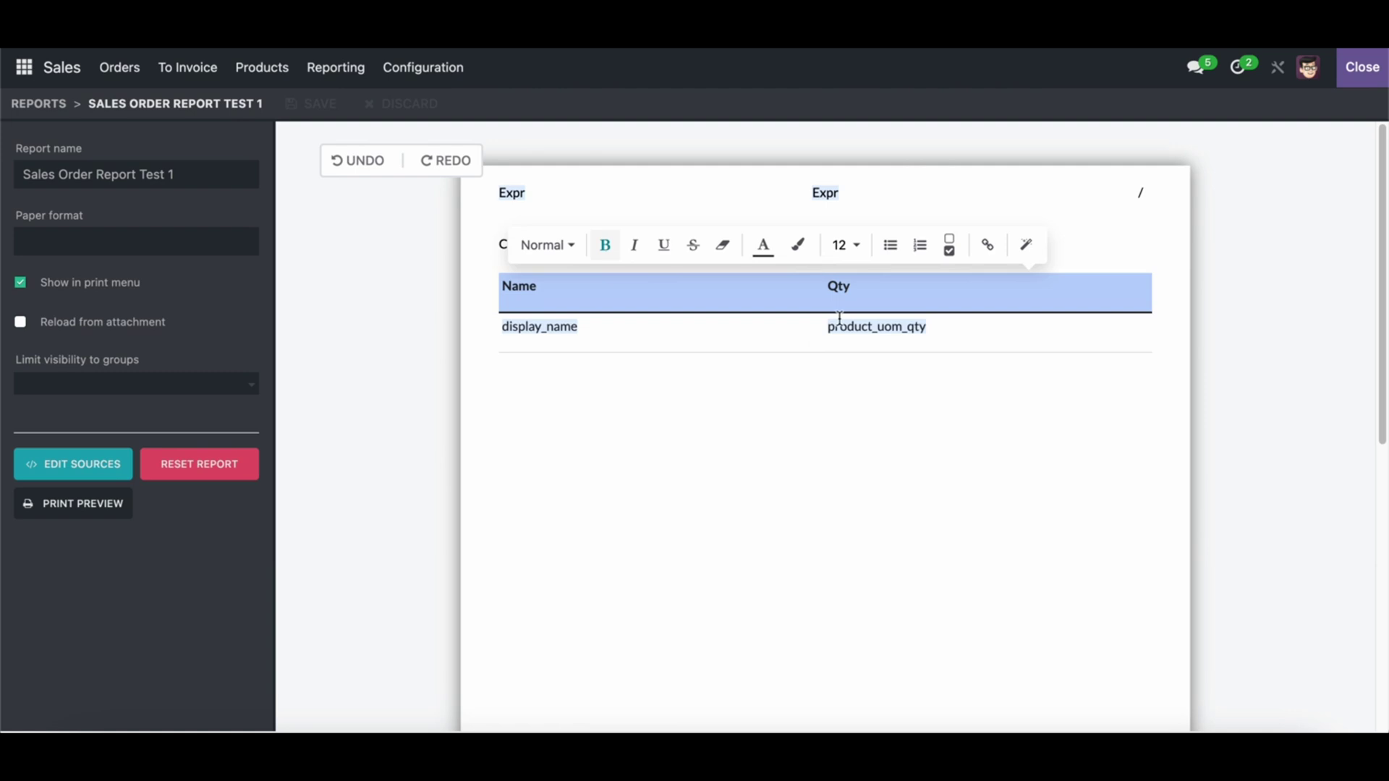
click(648, 319)
- Inspect the display_name cell and the Name column's options
double_click(533, 329)
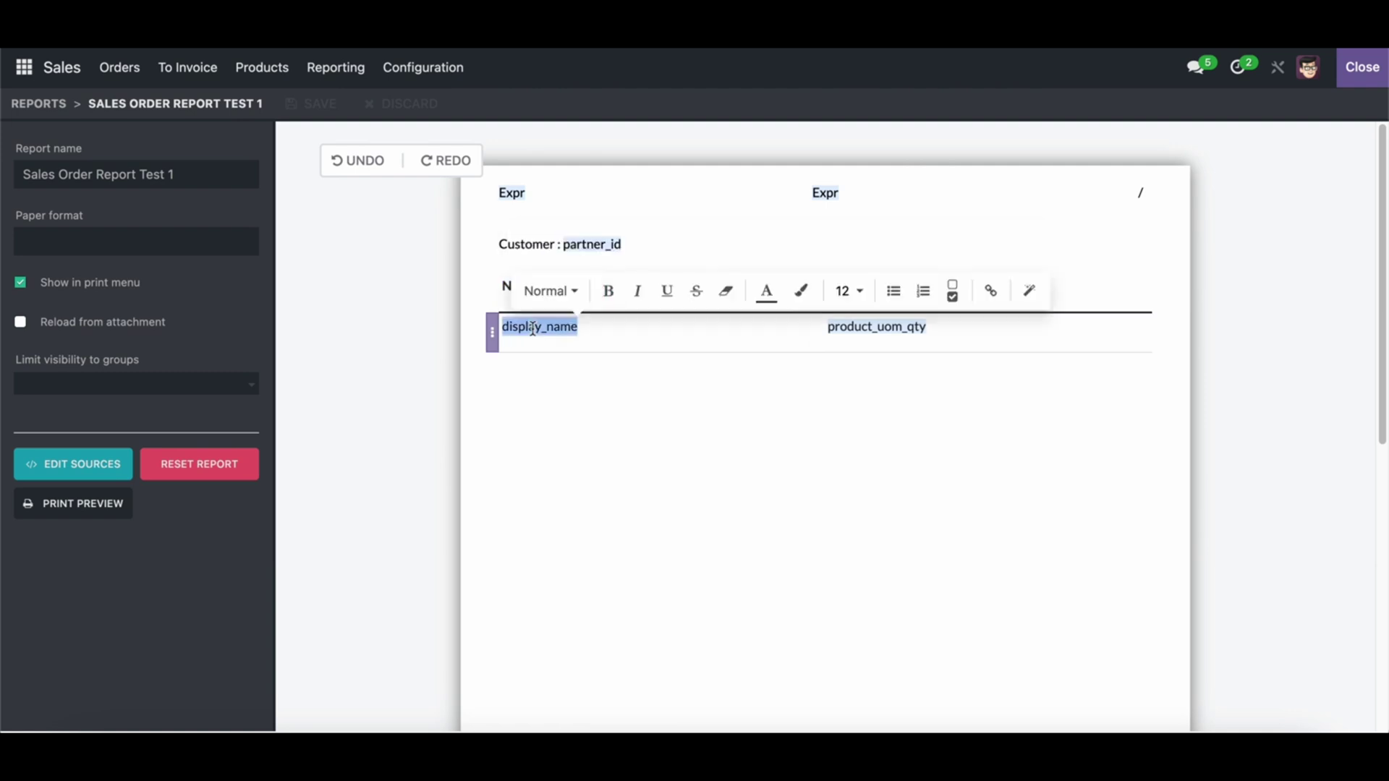
click(648, 412)
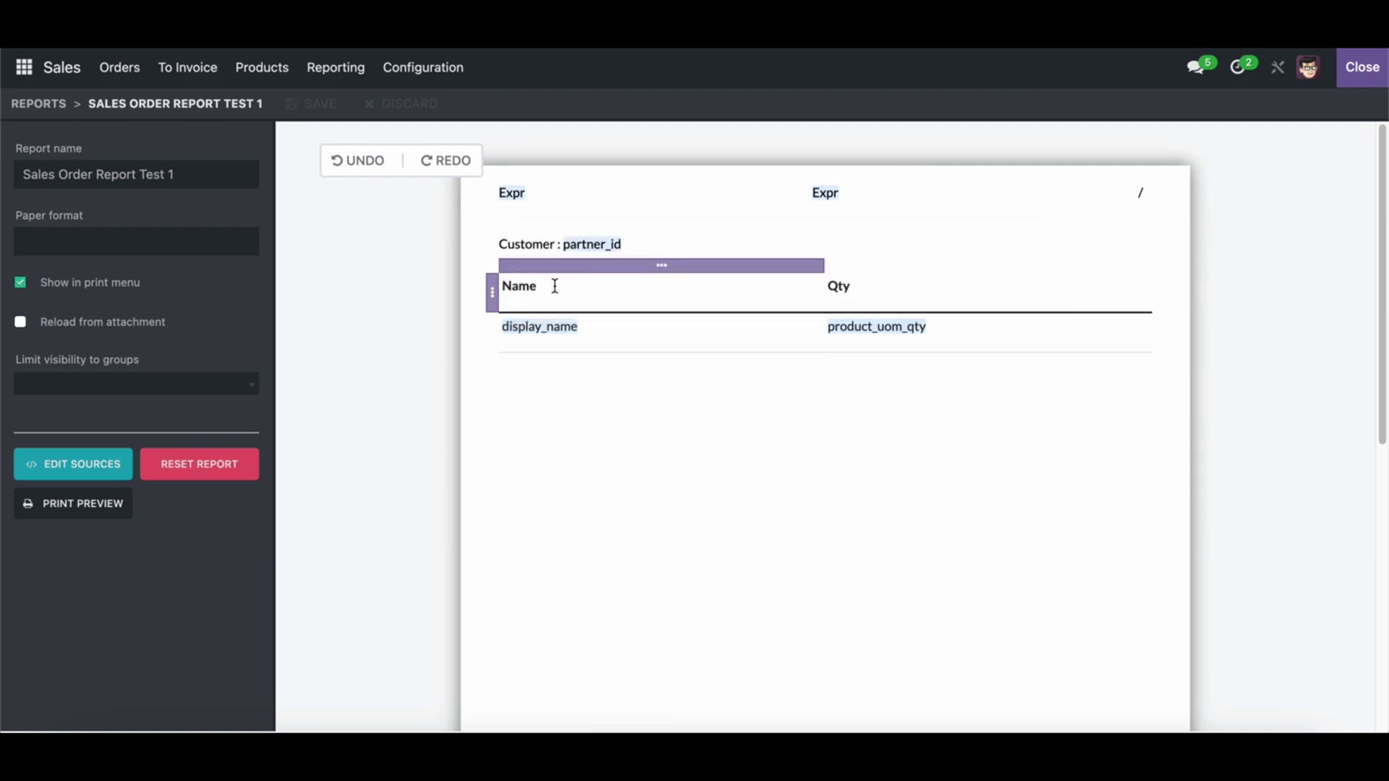
click(662, 266)
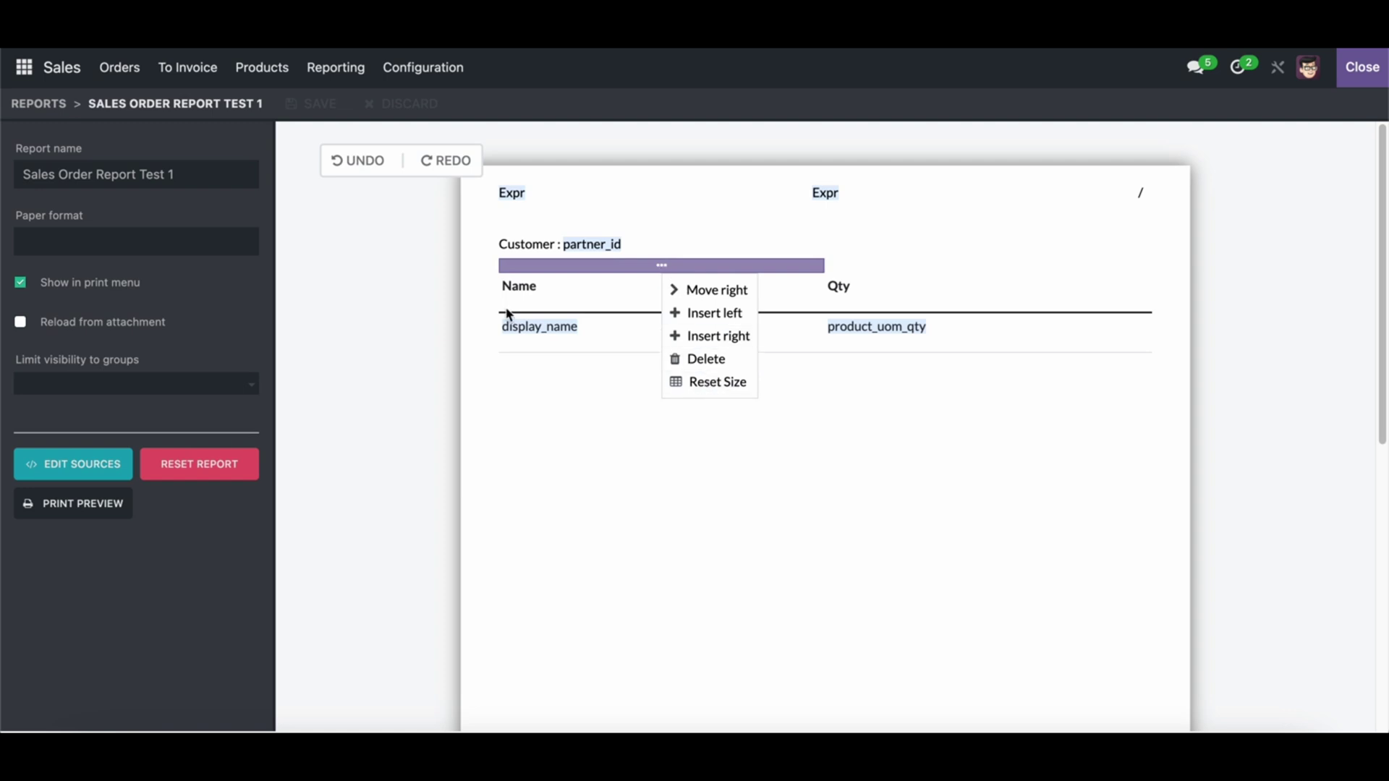
click(914, 265)
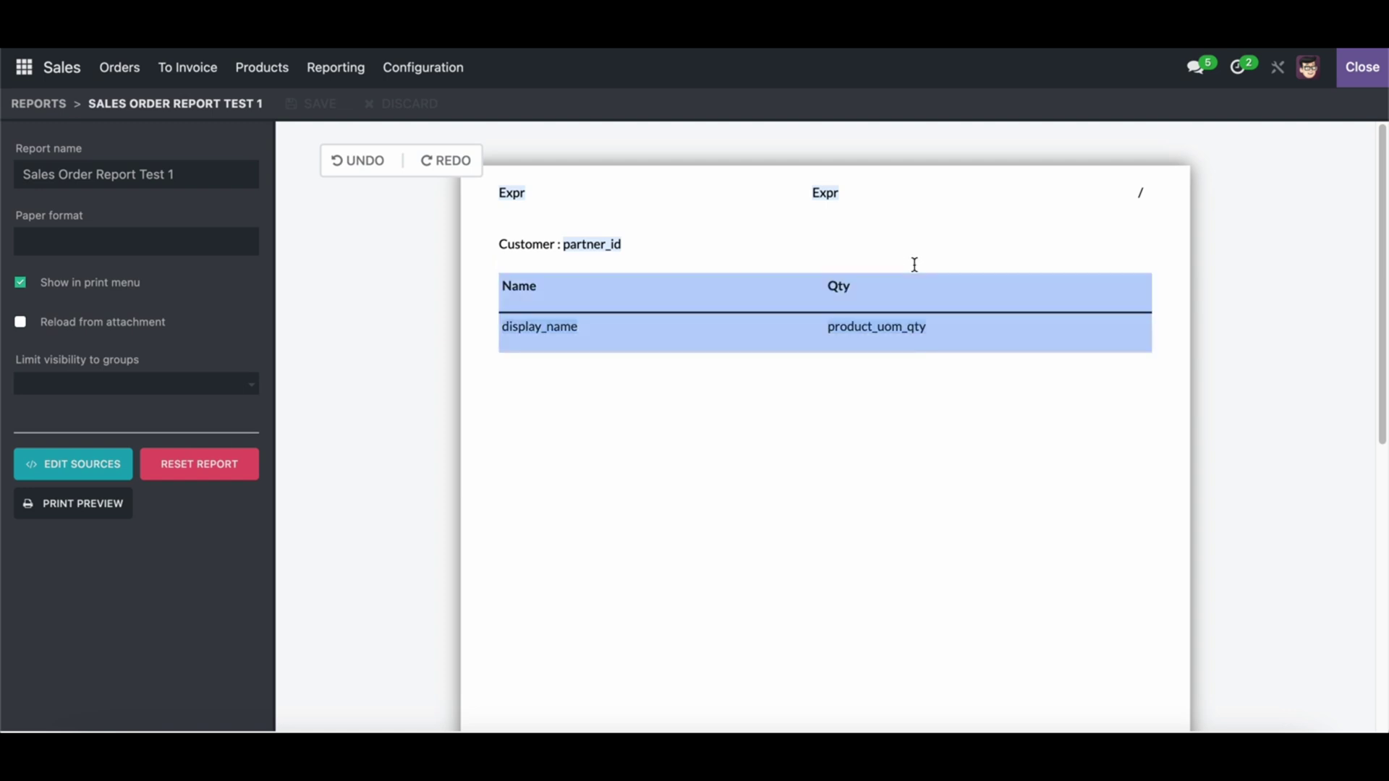
- Return to the quotations list, select S00007 and print it with Sales Order Report Test 1
click(1360, 67)
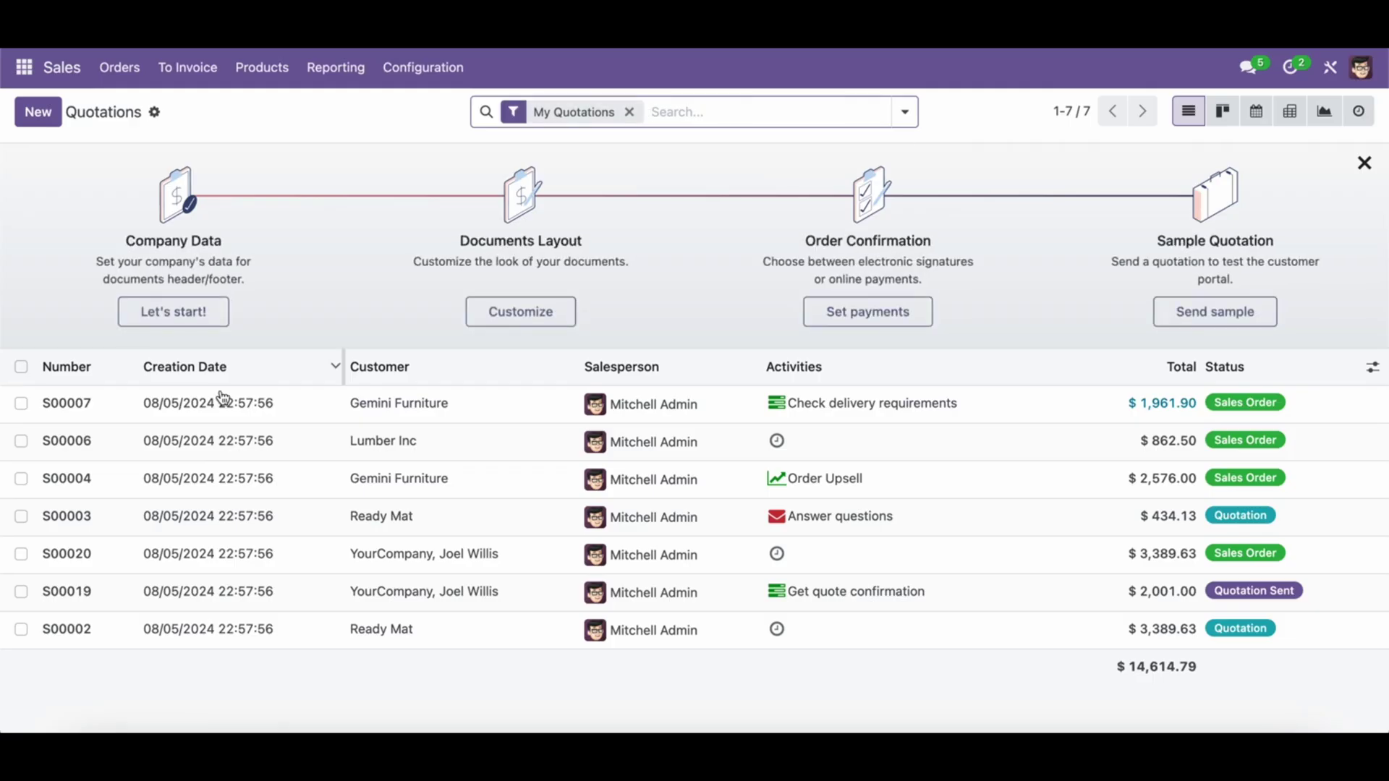
click(21, 403)
click(765, 111)
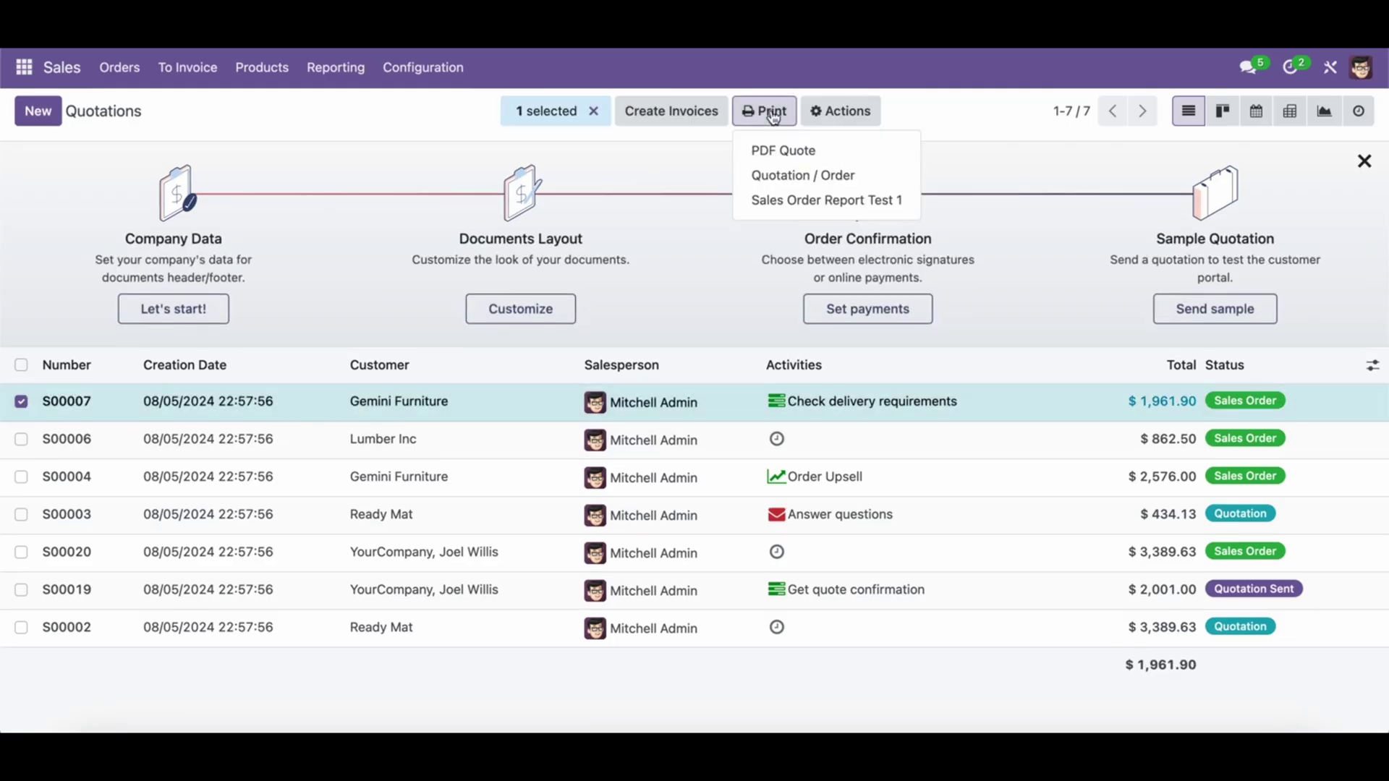
click(871, 200)
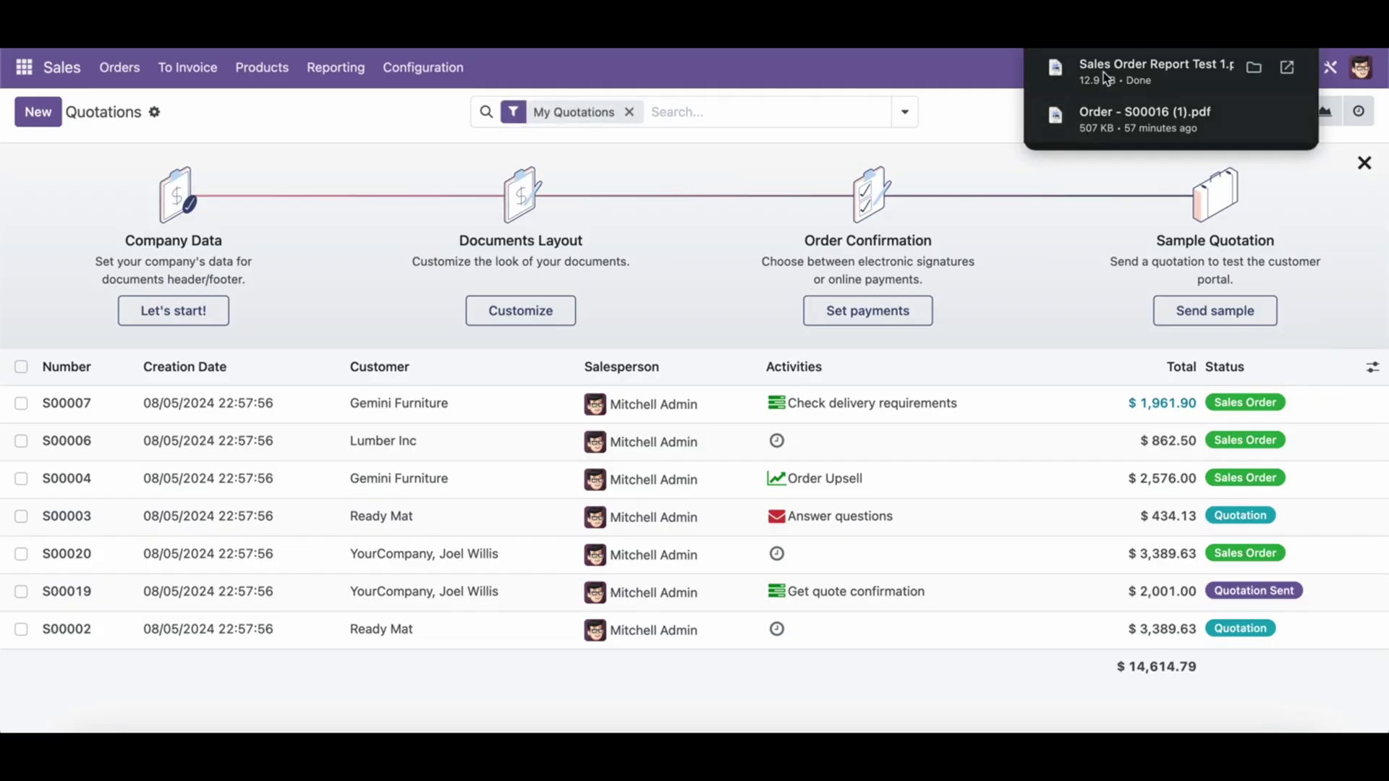
click(1055, 68)
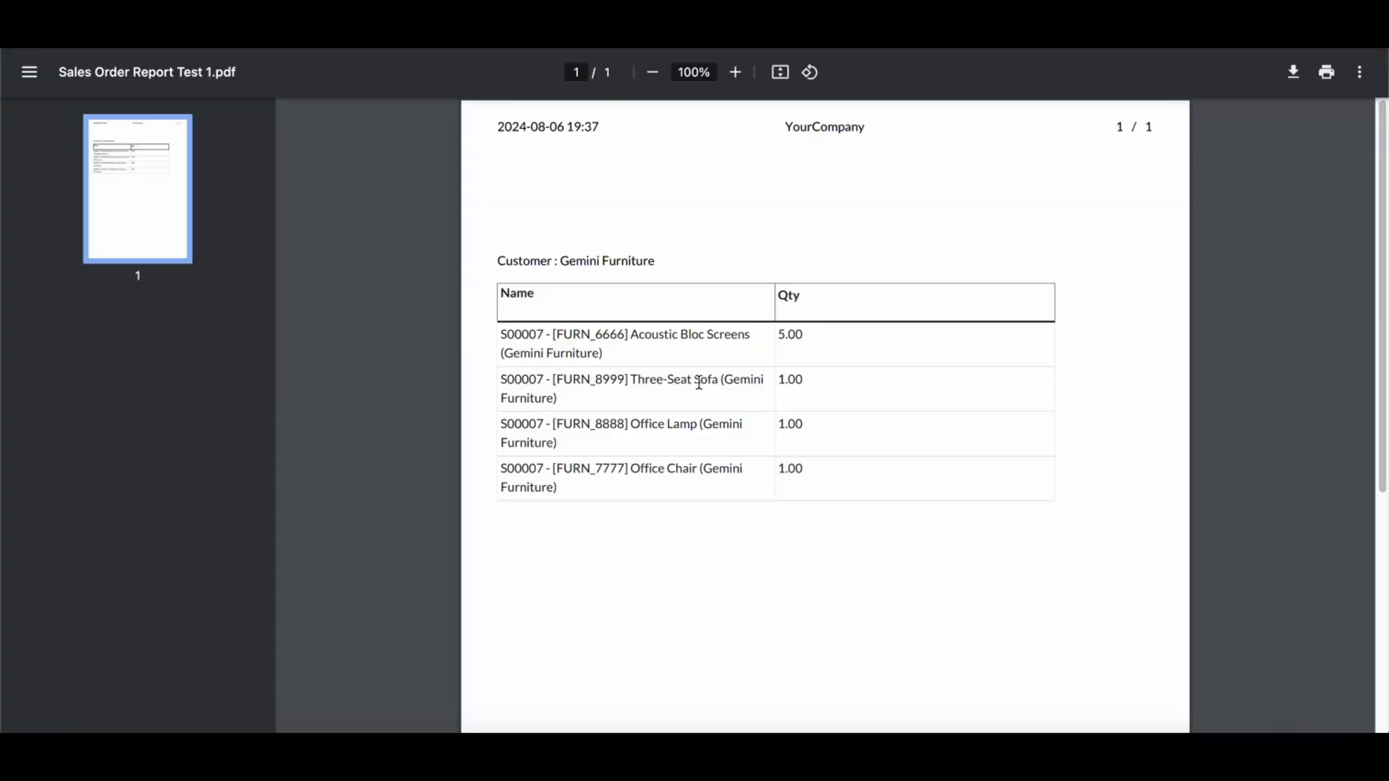